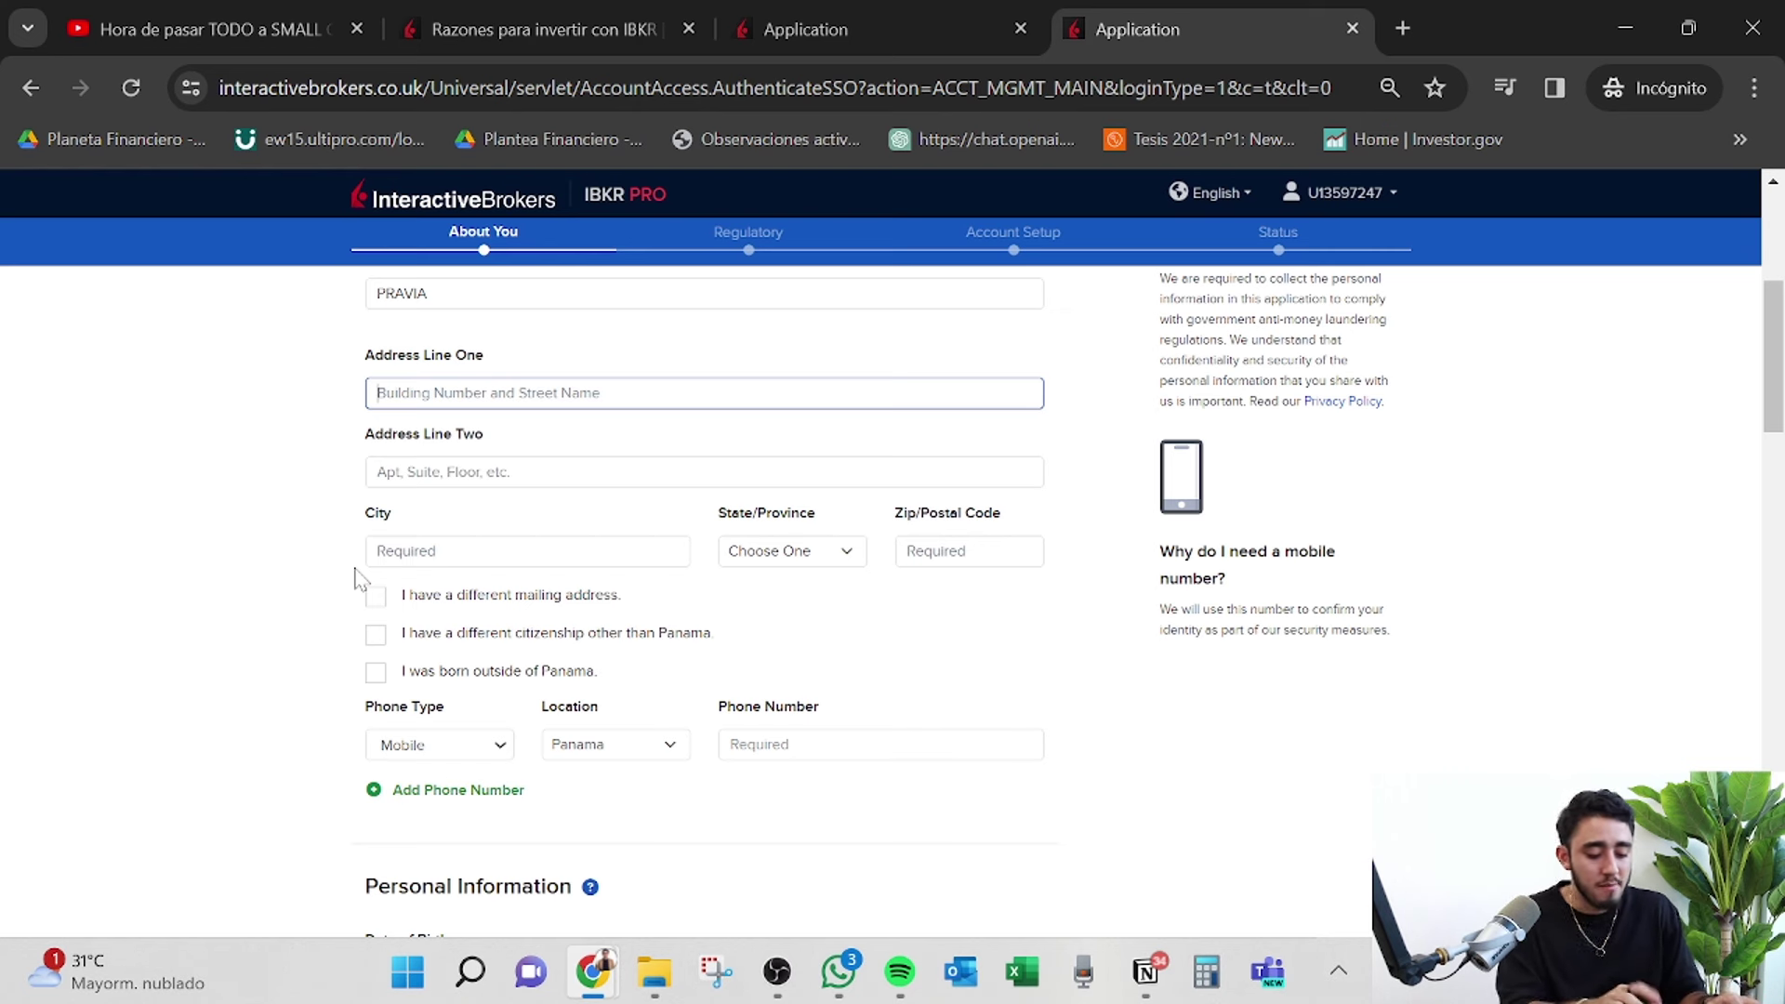
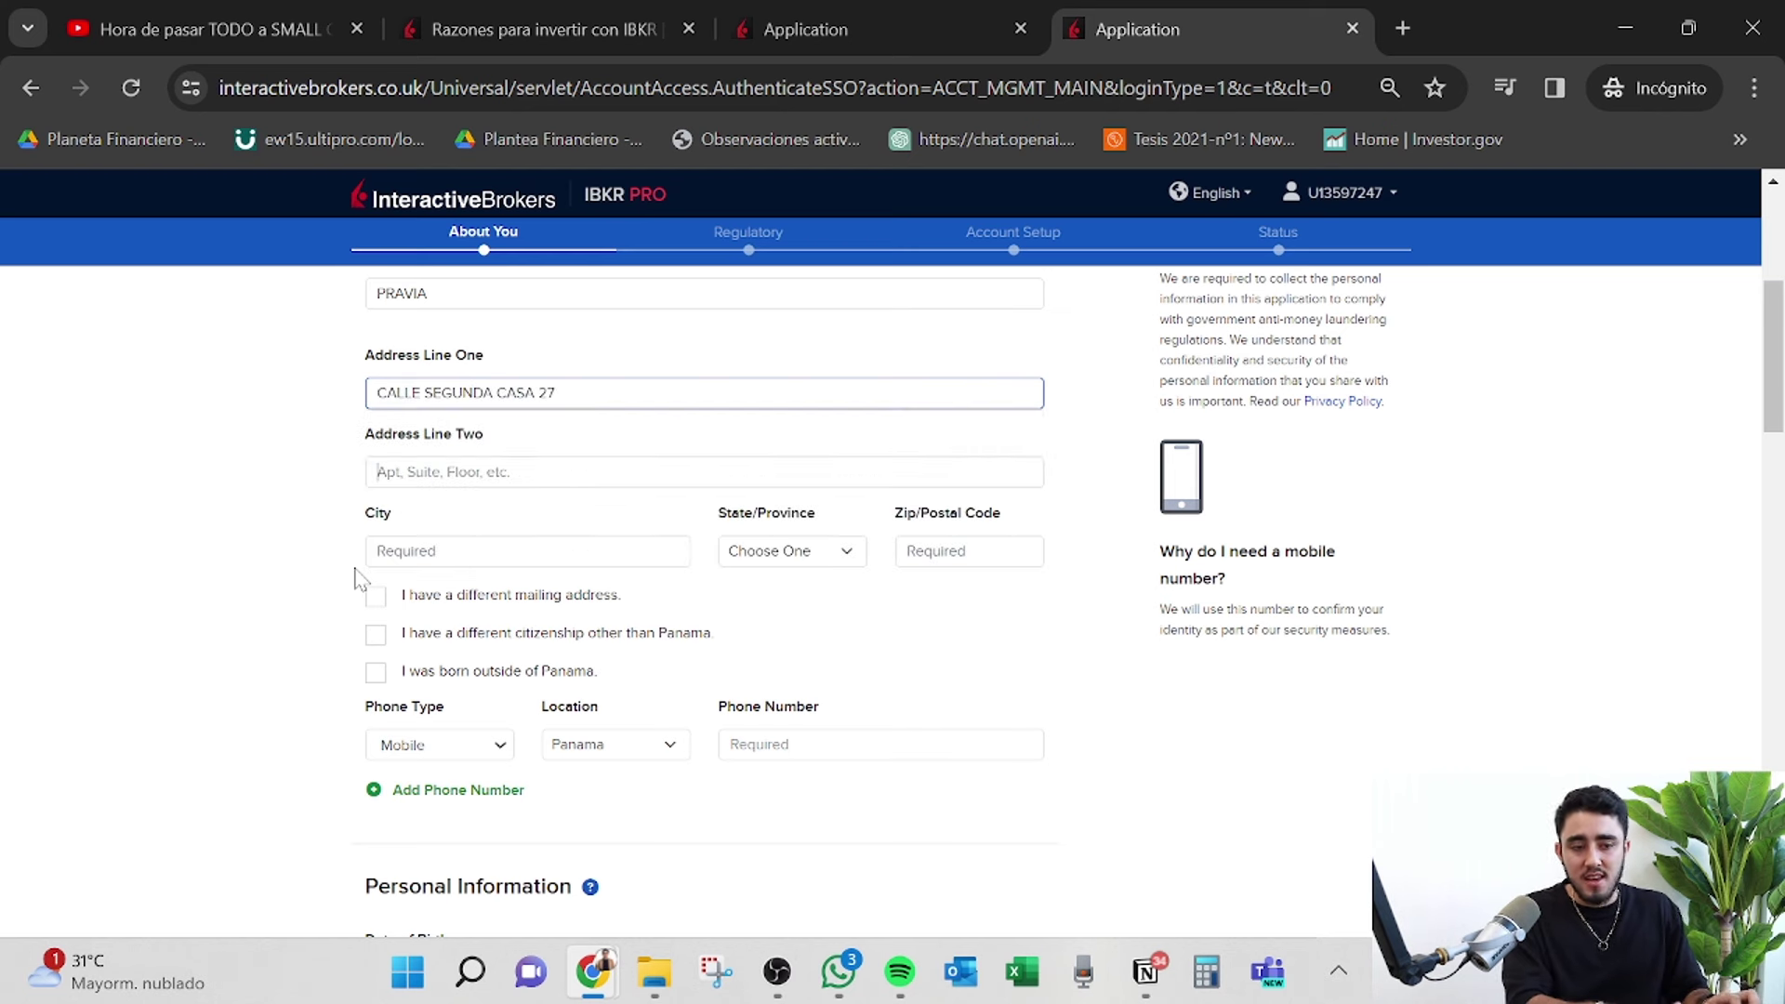
Enter the home street address lines, city Panama, province Panama and postal code 507.
key(Tab)
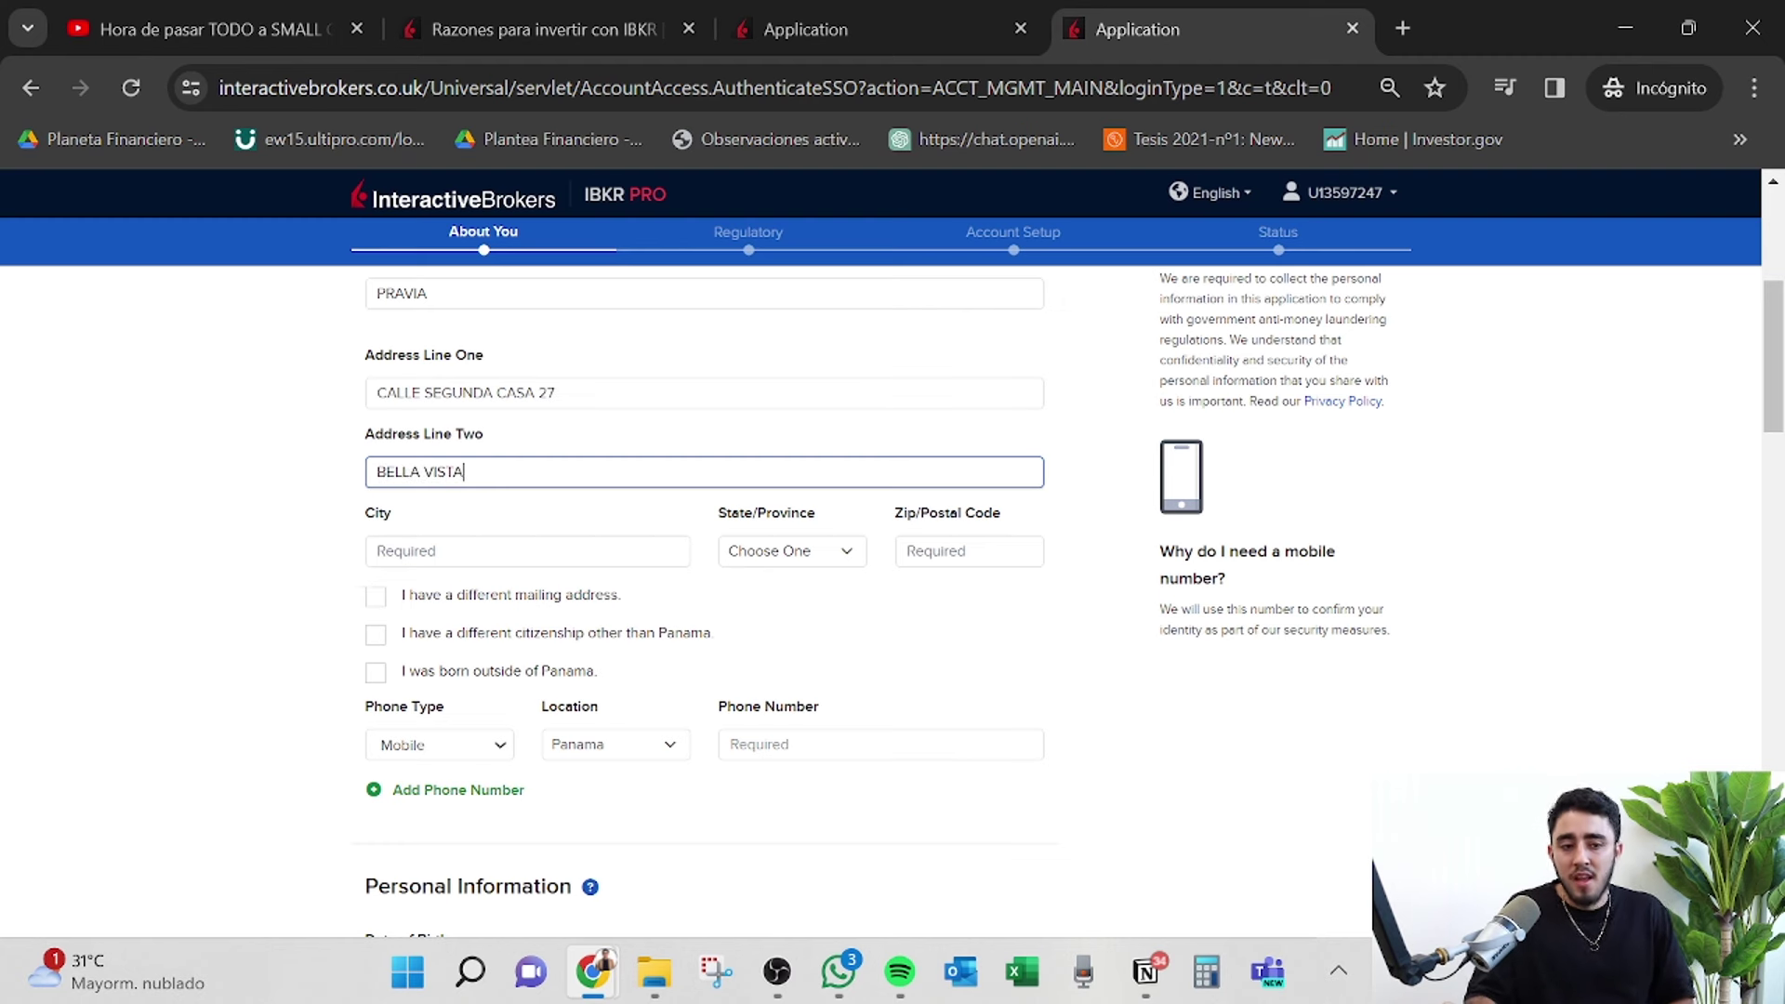
click(609, 553)
text(PANAMA)
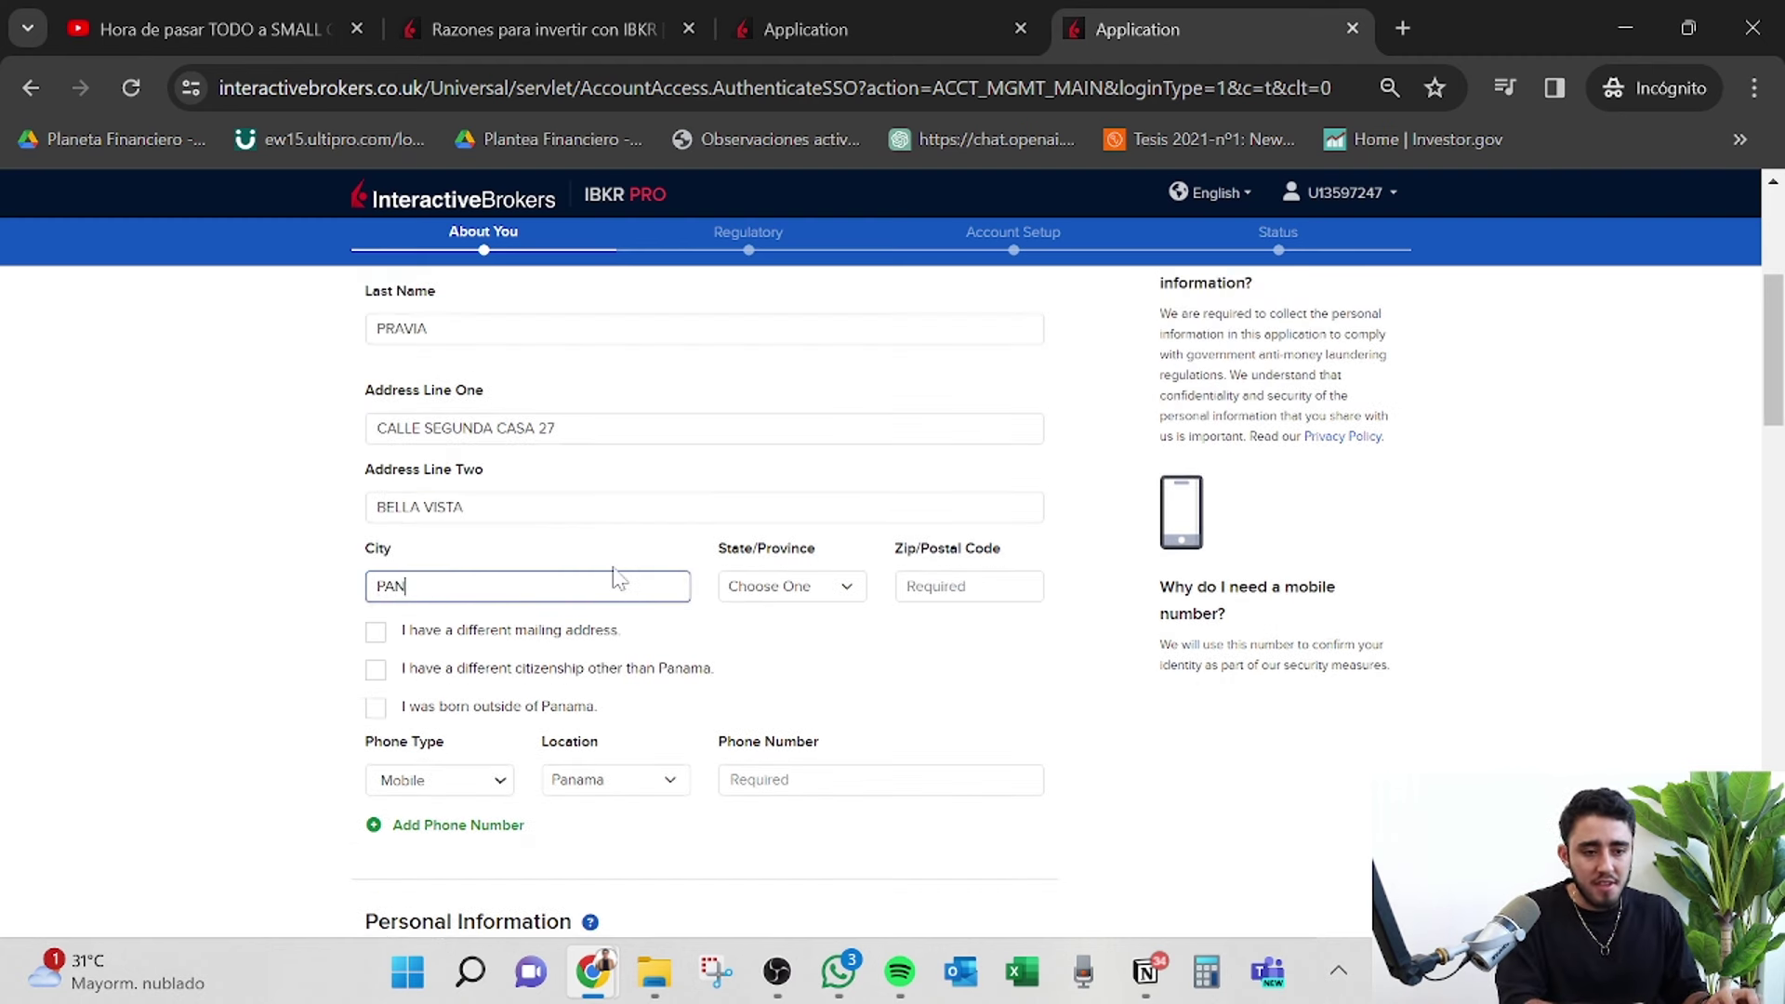
click(790, 586)
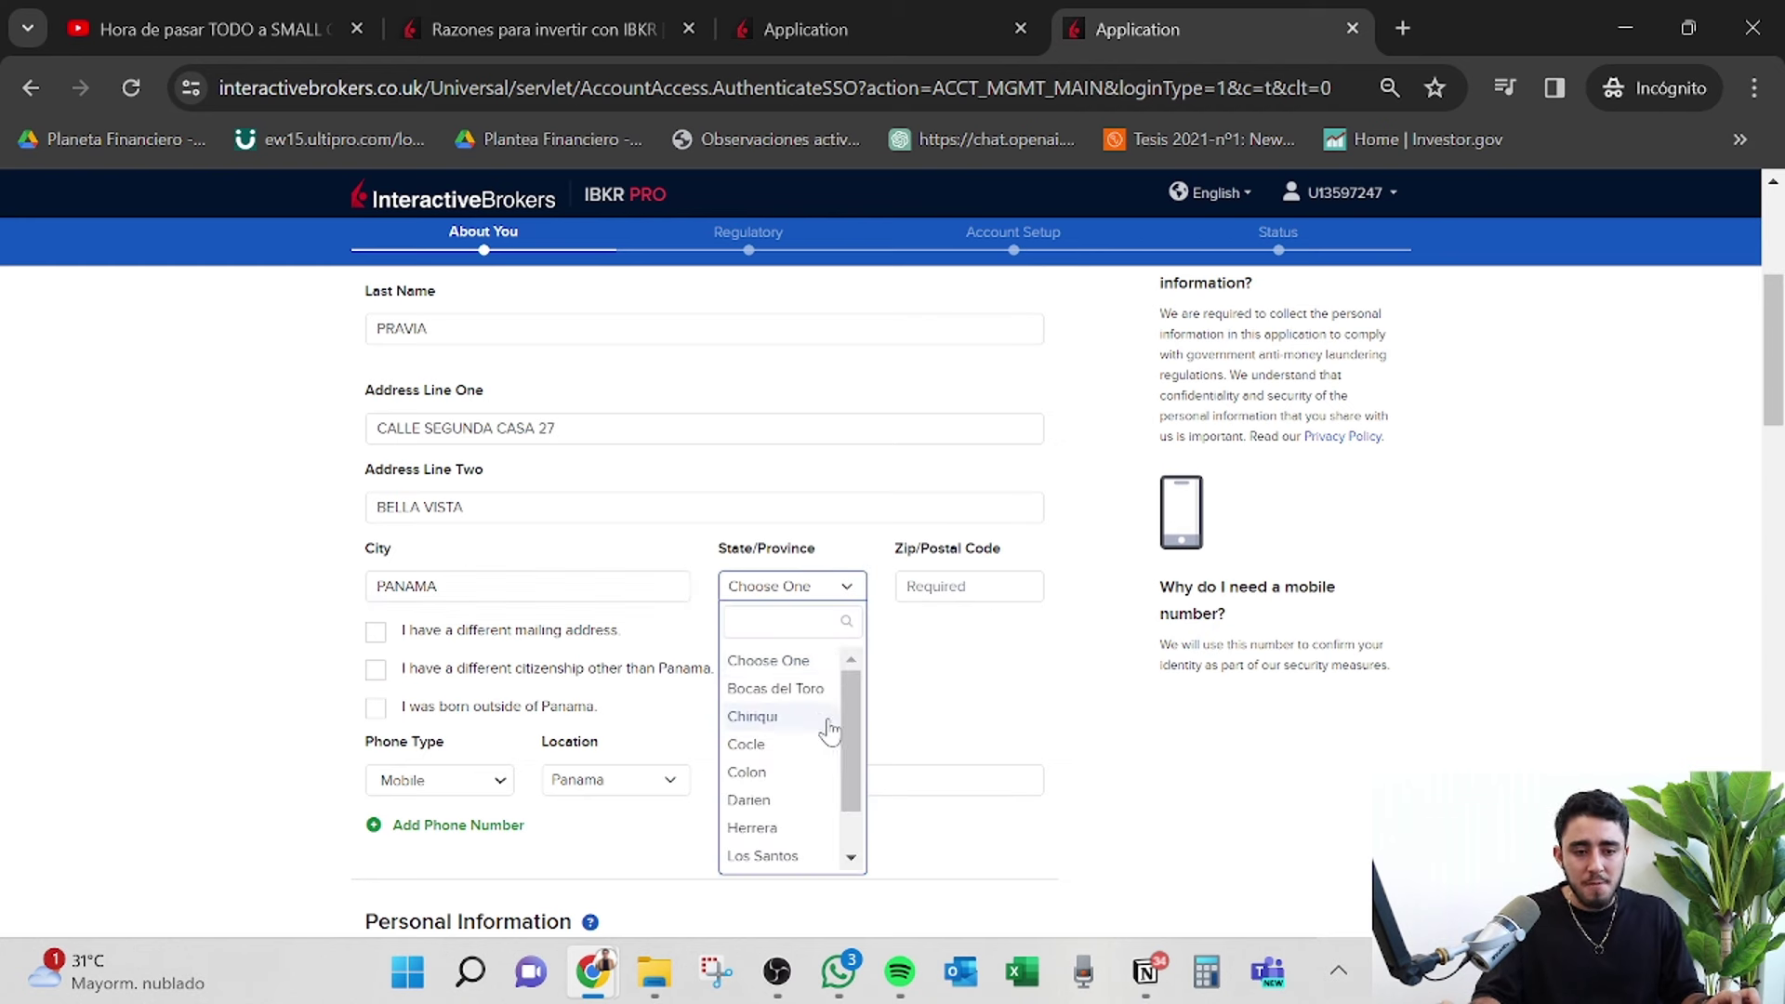
text(Pana)
key(Return)
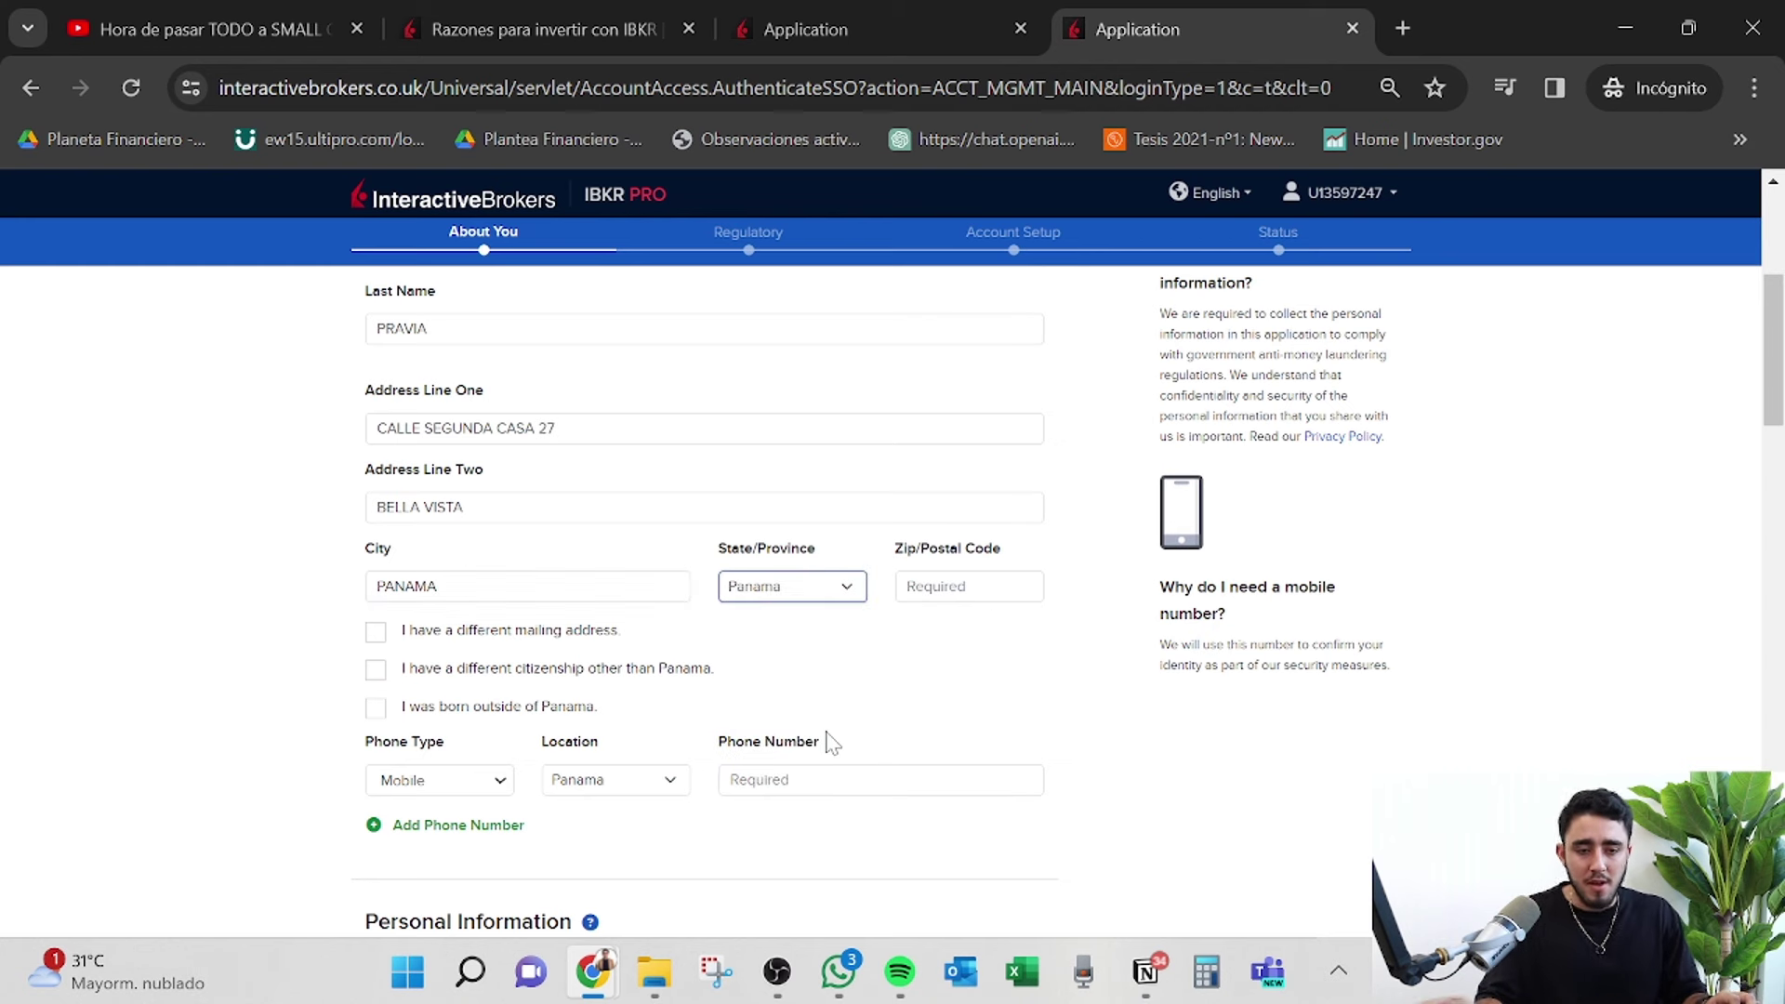
key(Tab)
text(5)
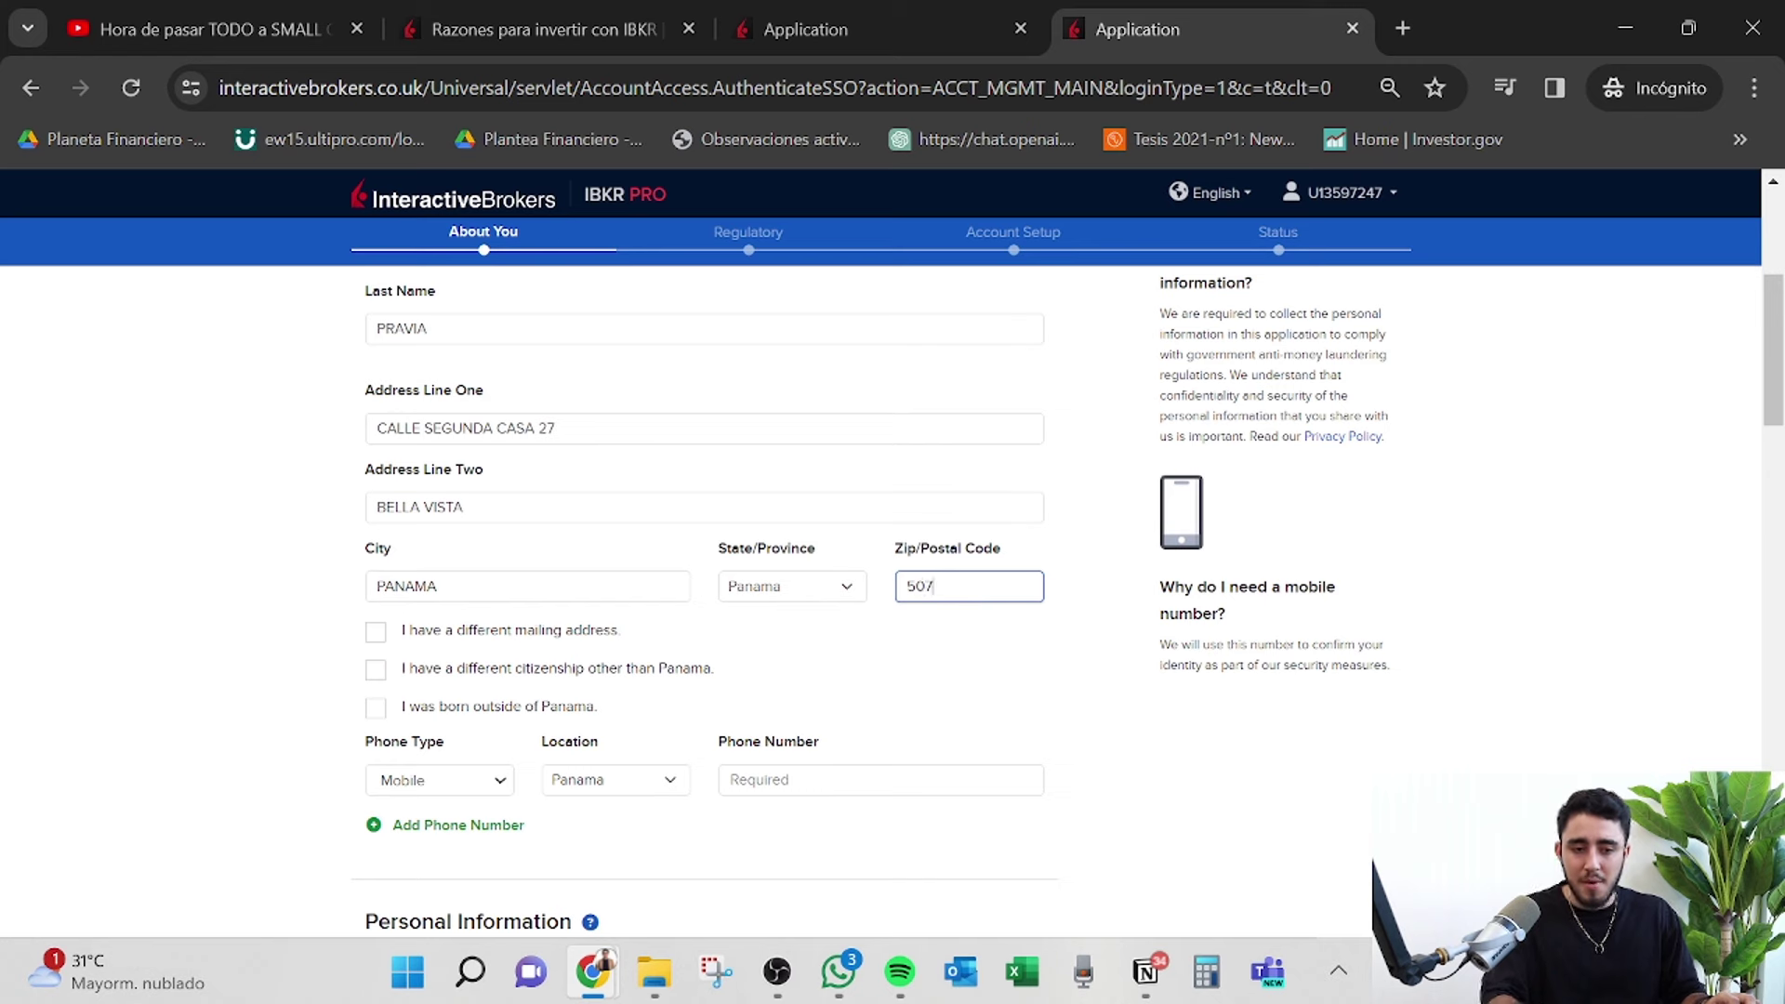
text(07)
Enter the mobile phone number, replacing a mistyped first attempt.
scroll(707, 558, down, 2)
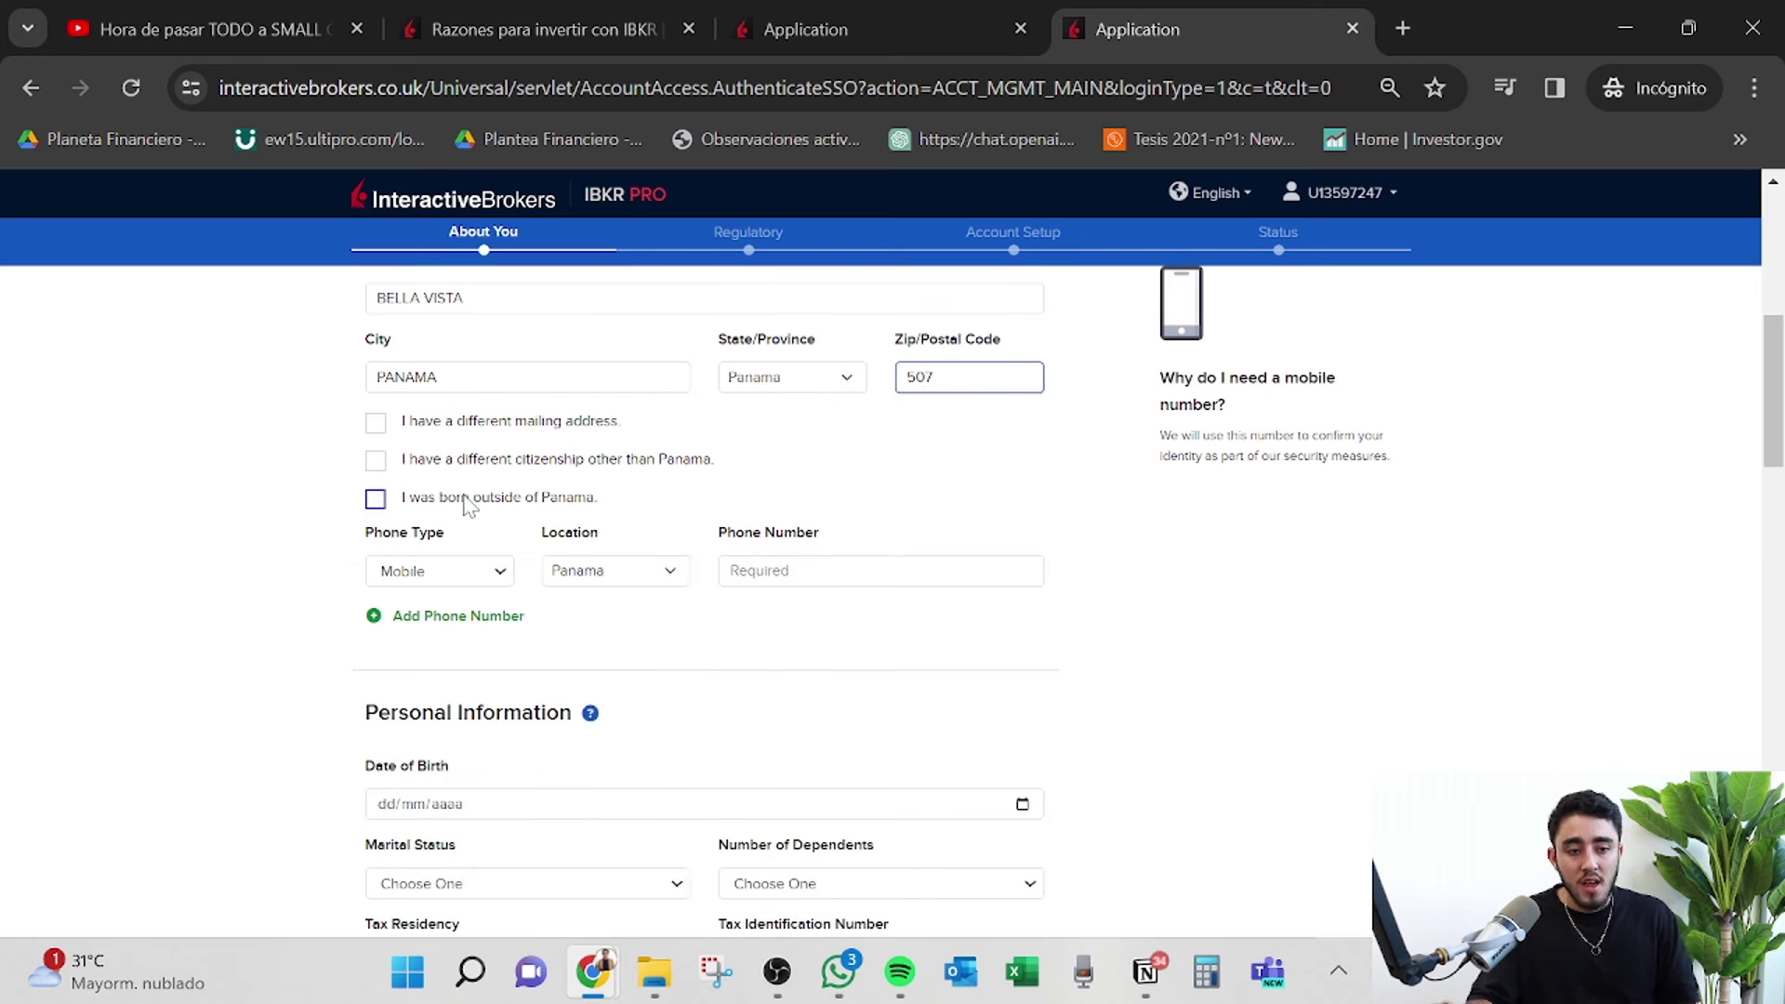
scroll(623, 493, down, 1)
click(744, 466)
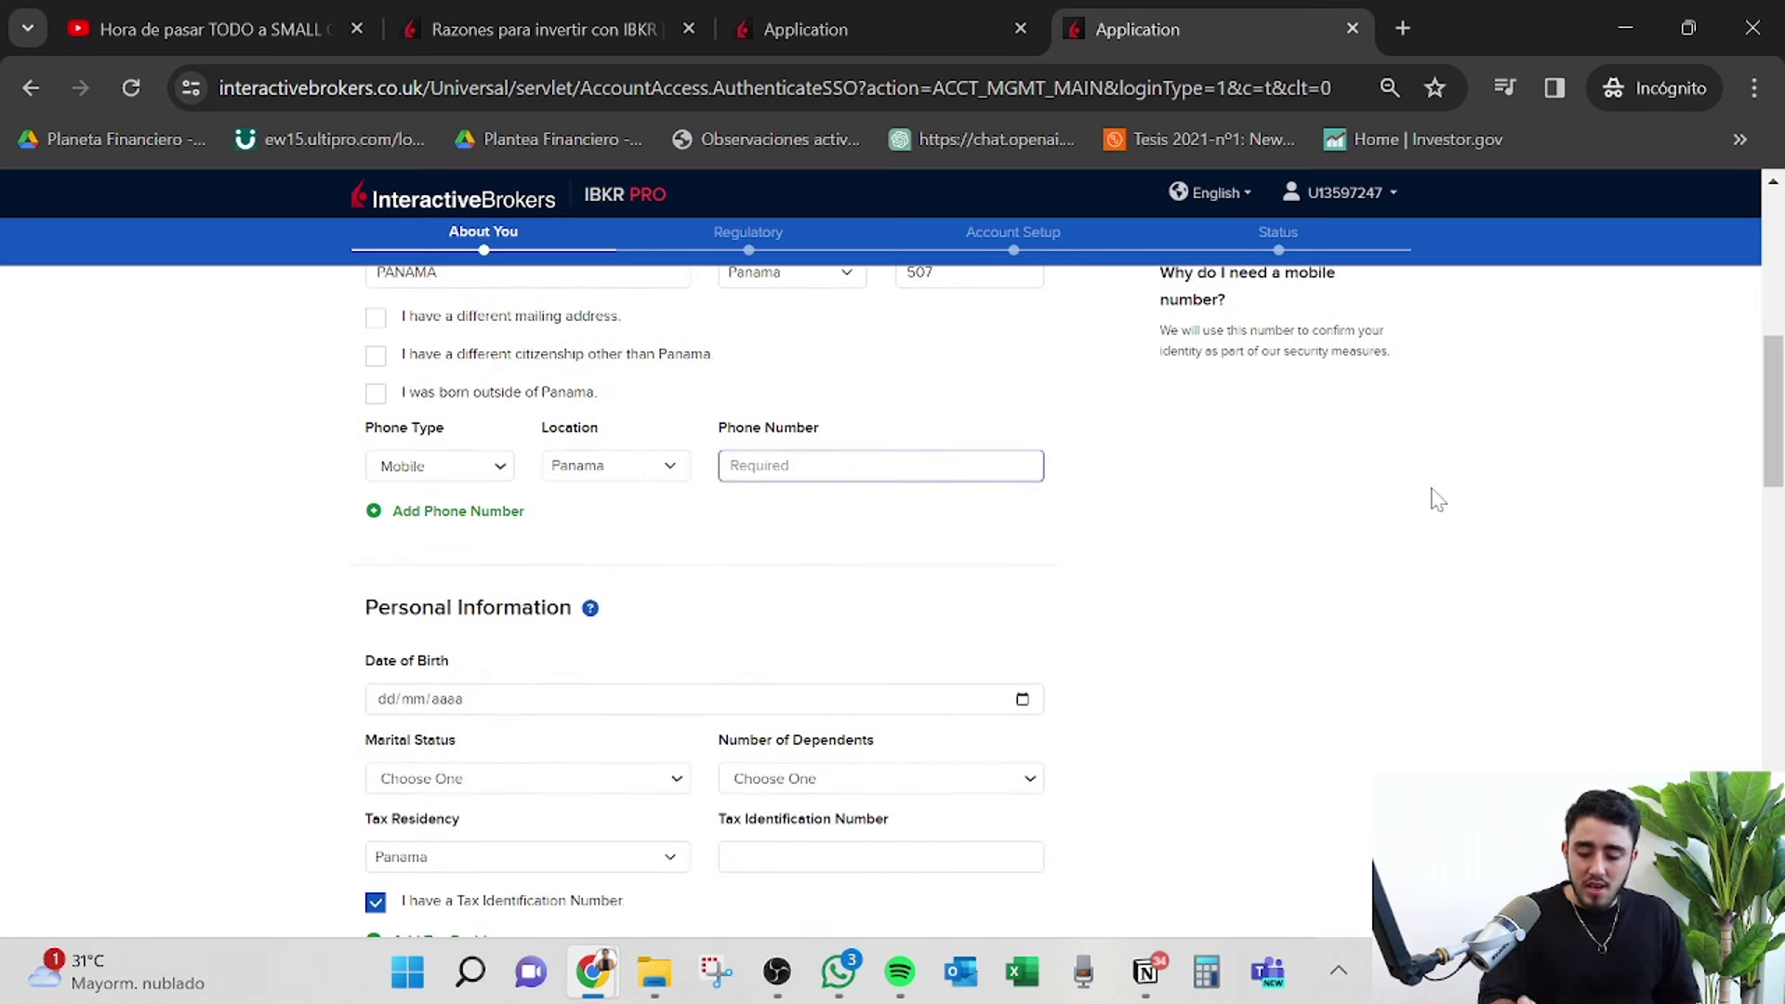
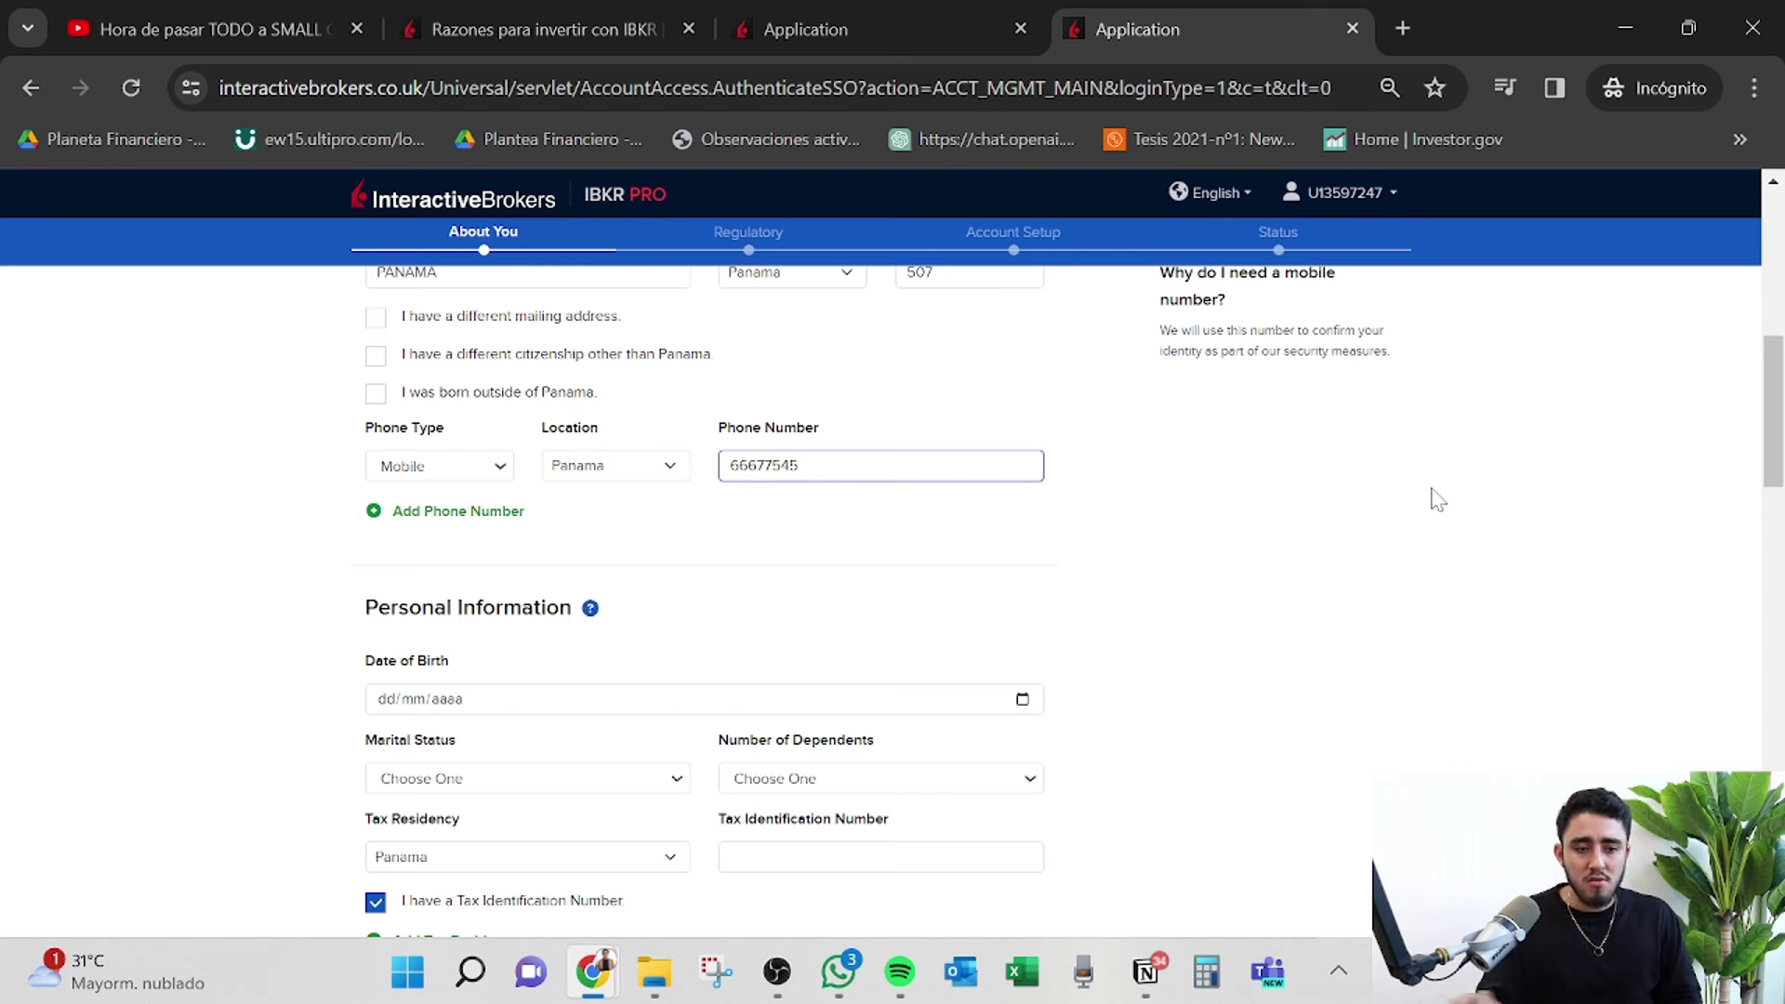
drag(932, 455, 31, 311)
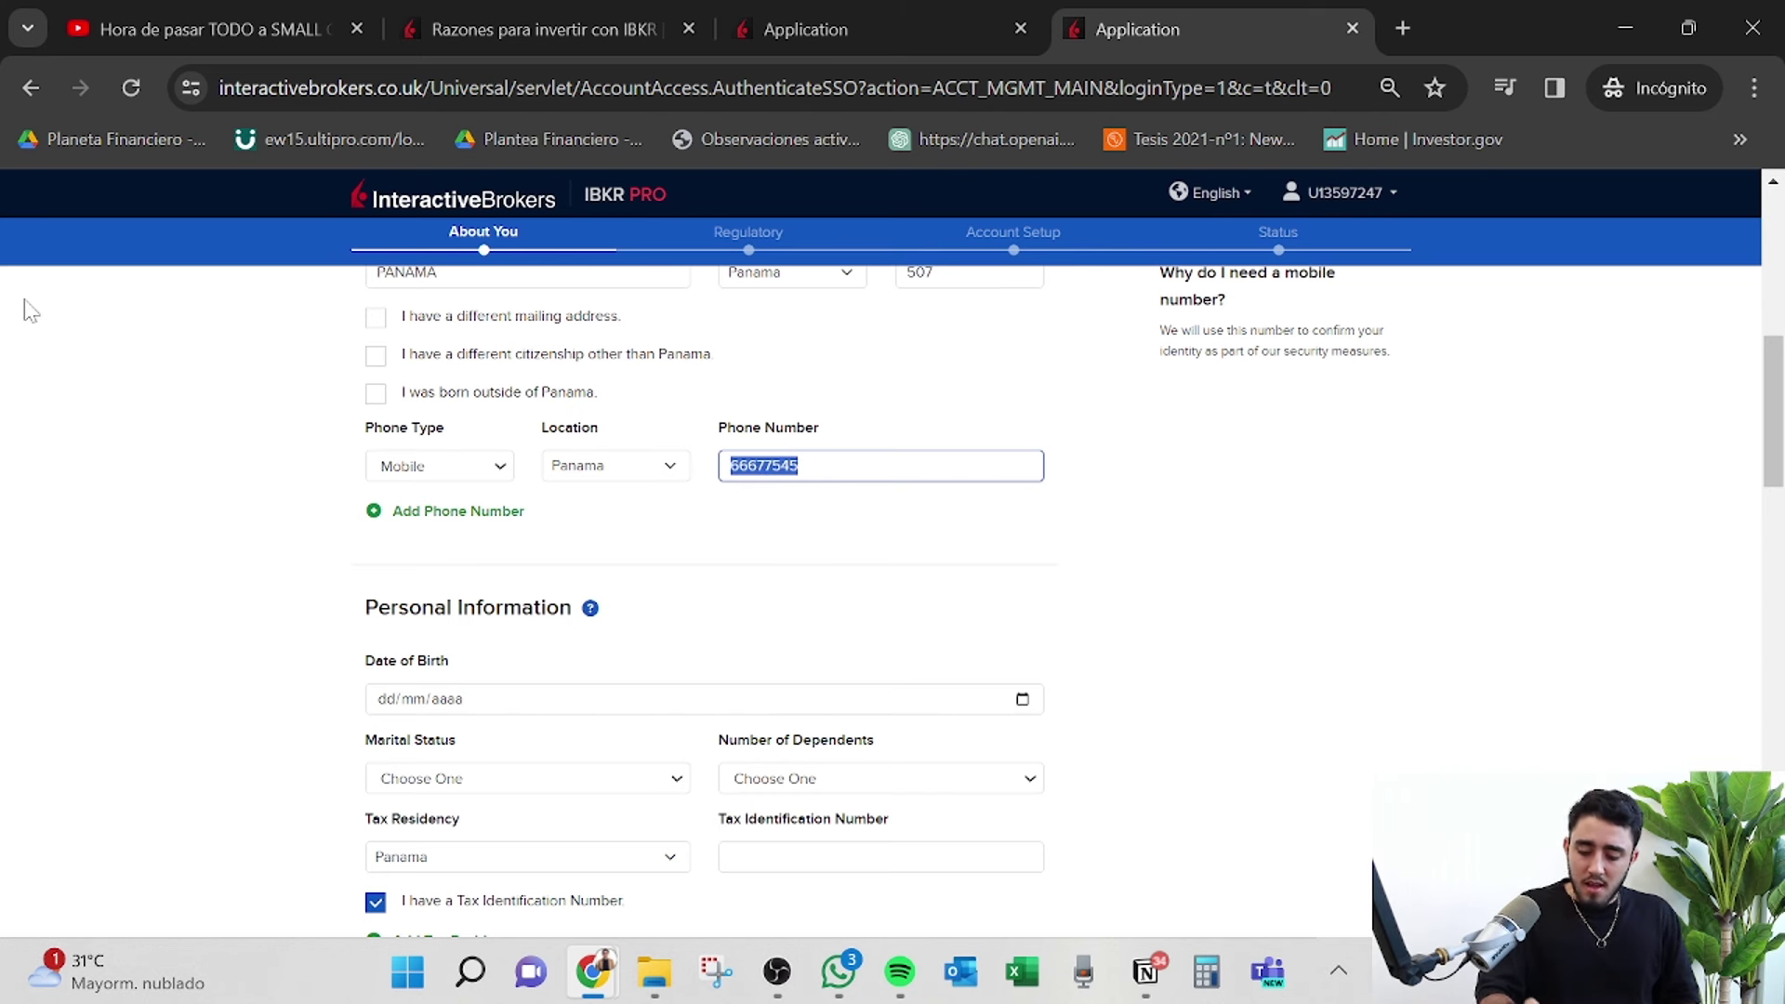
key(BackSpace)
key(BackSpace)
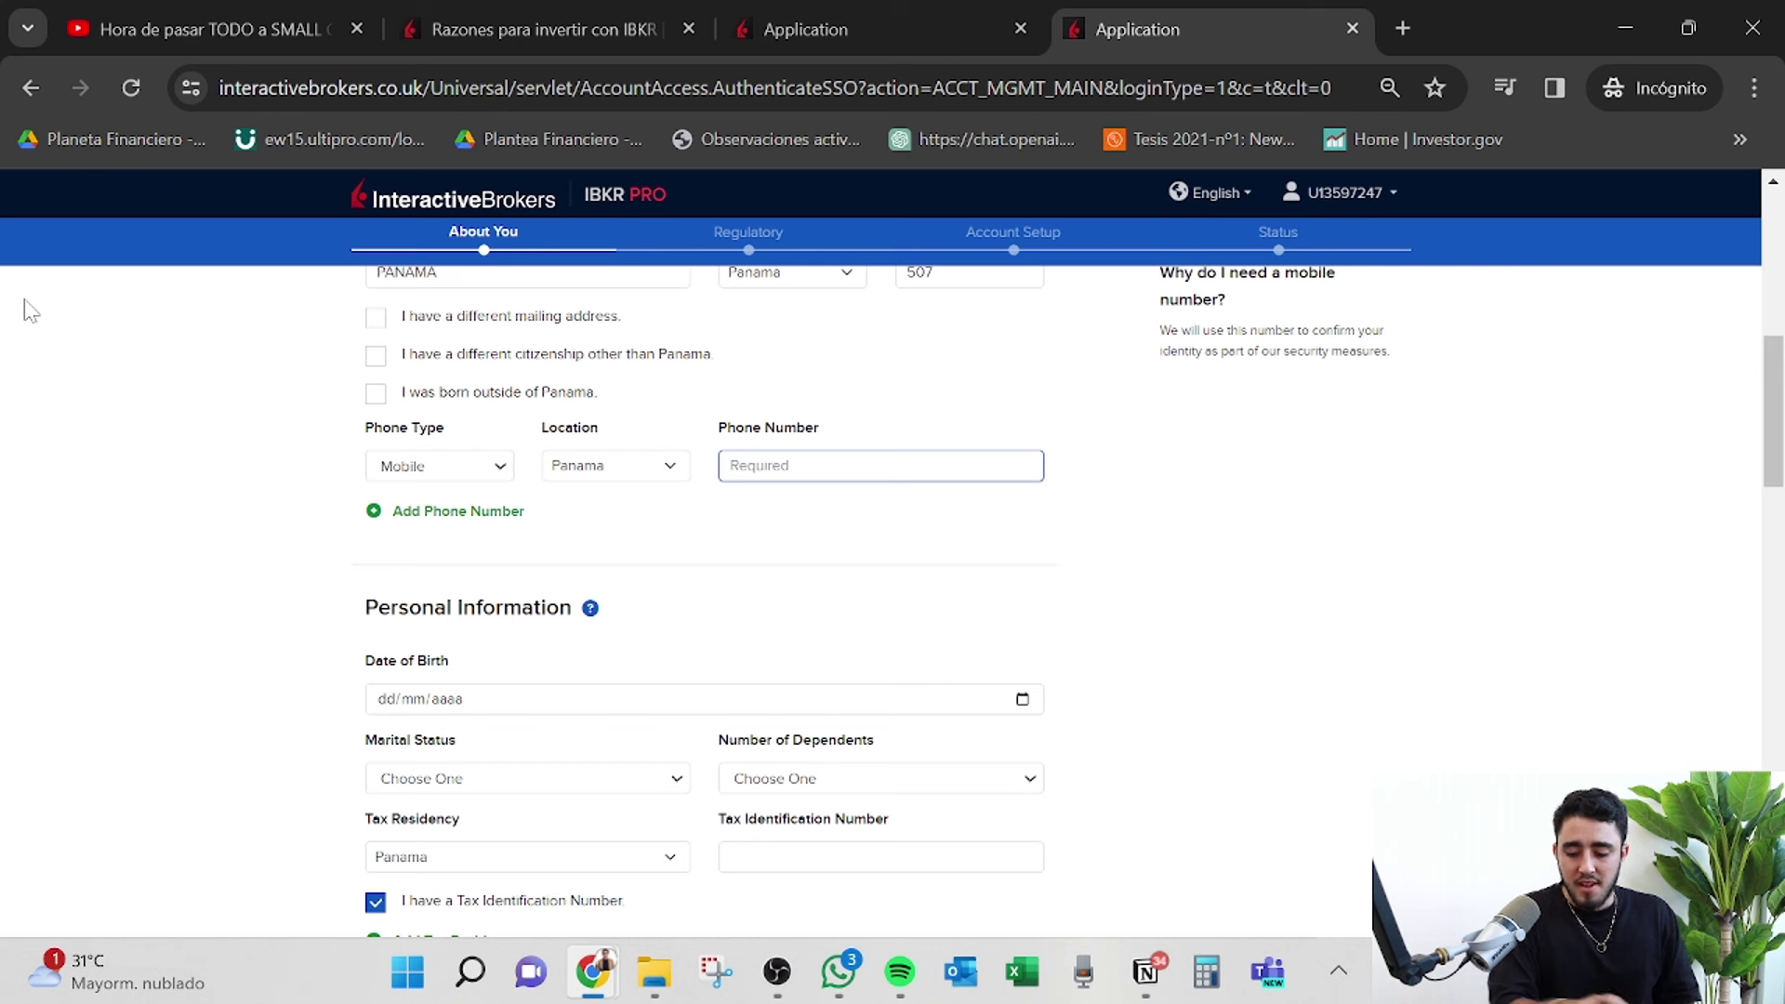
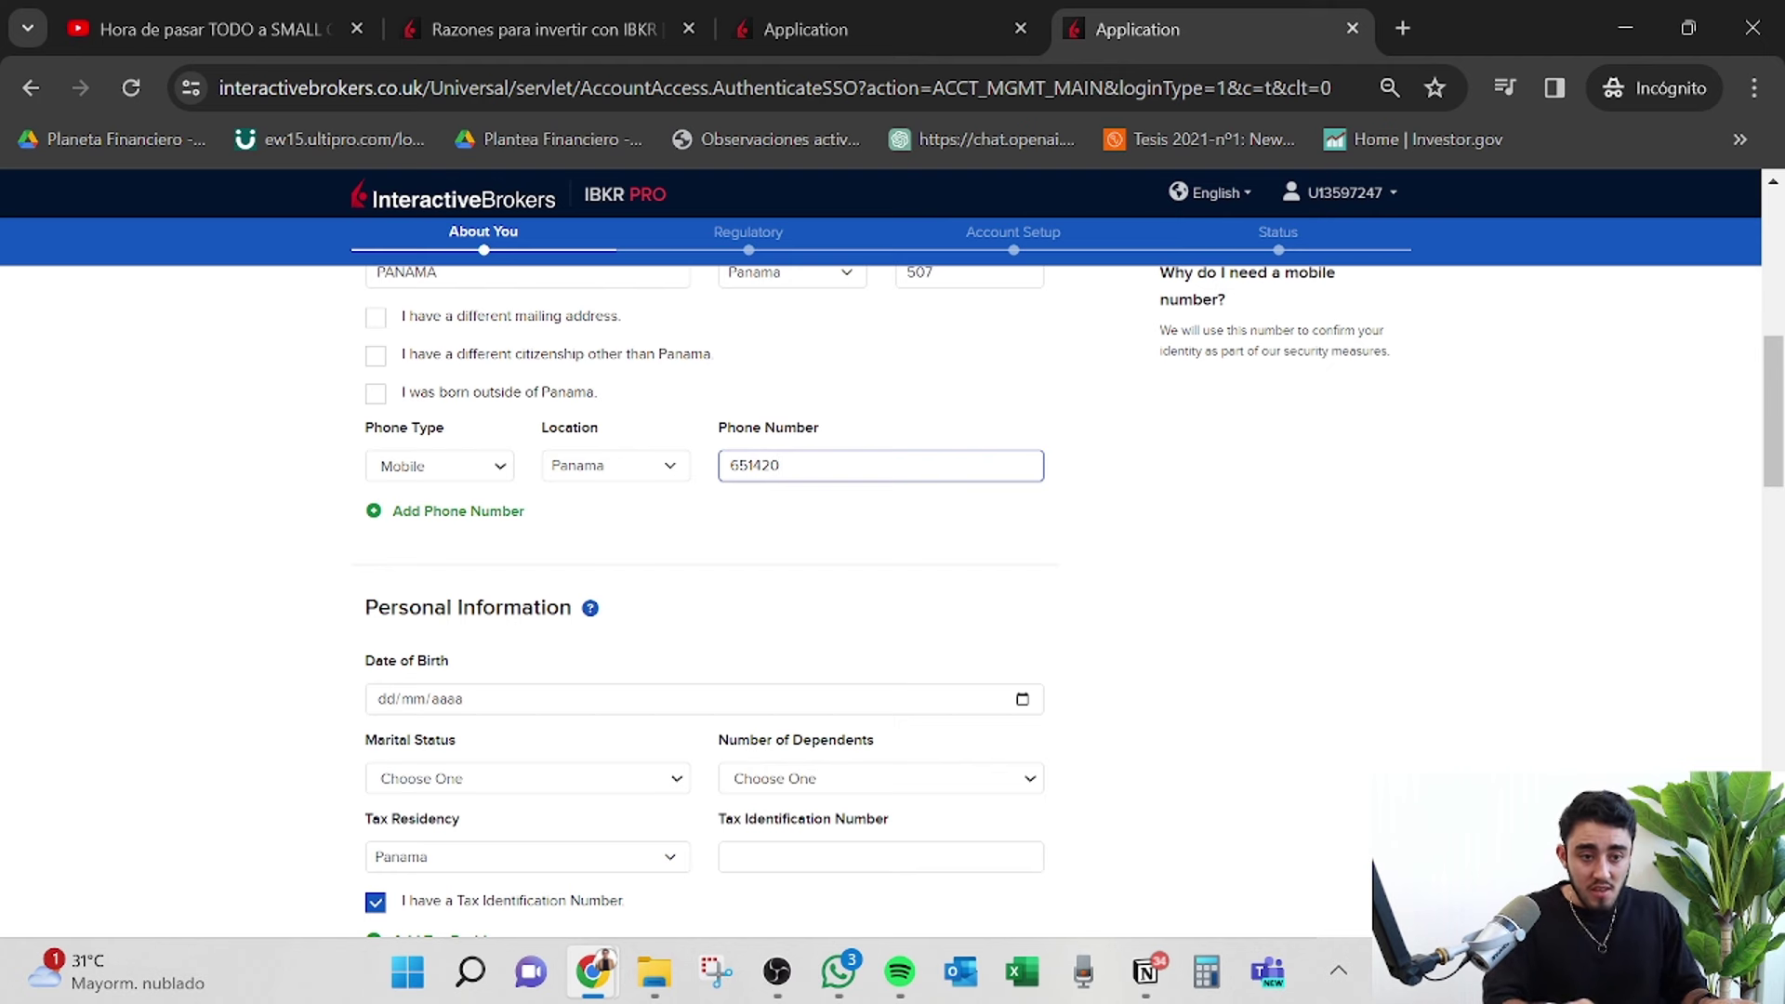
scroll(876, 550, down, 3)
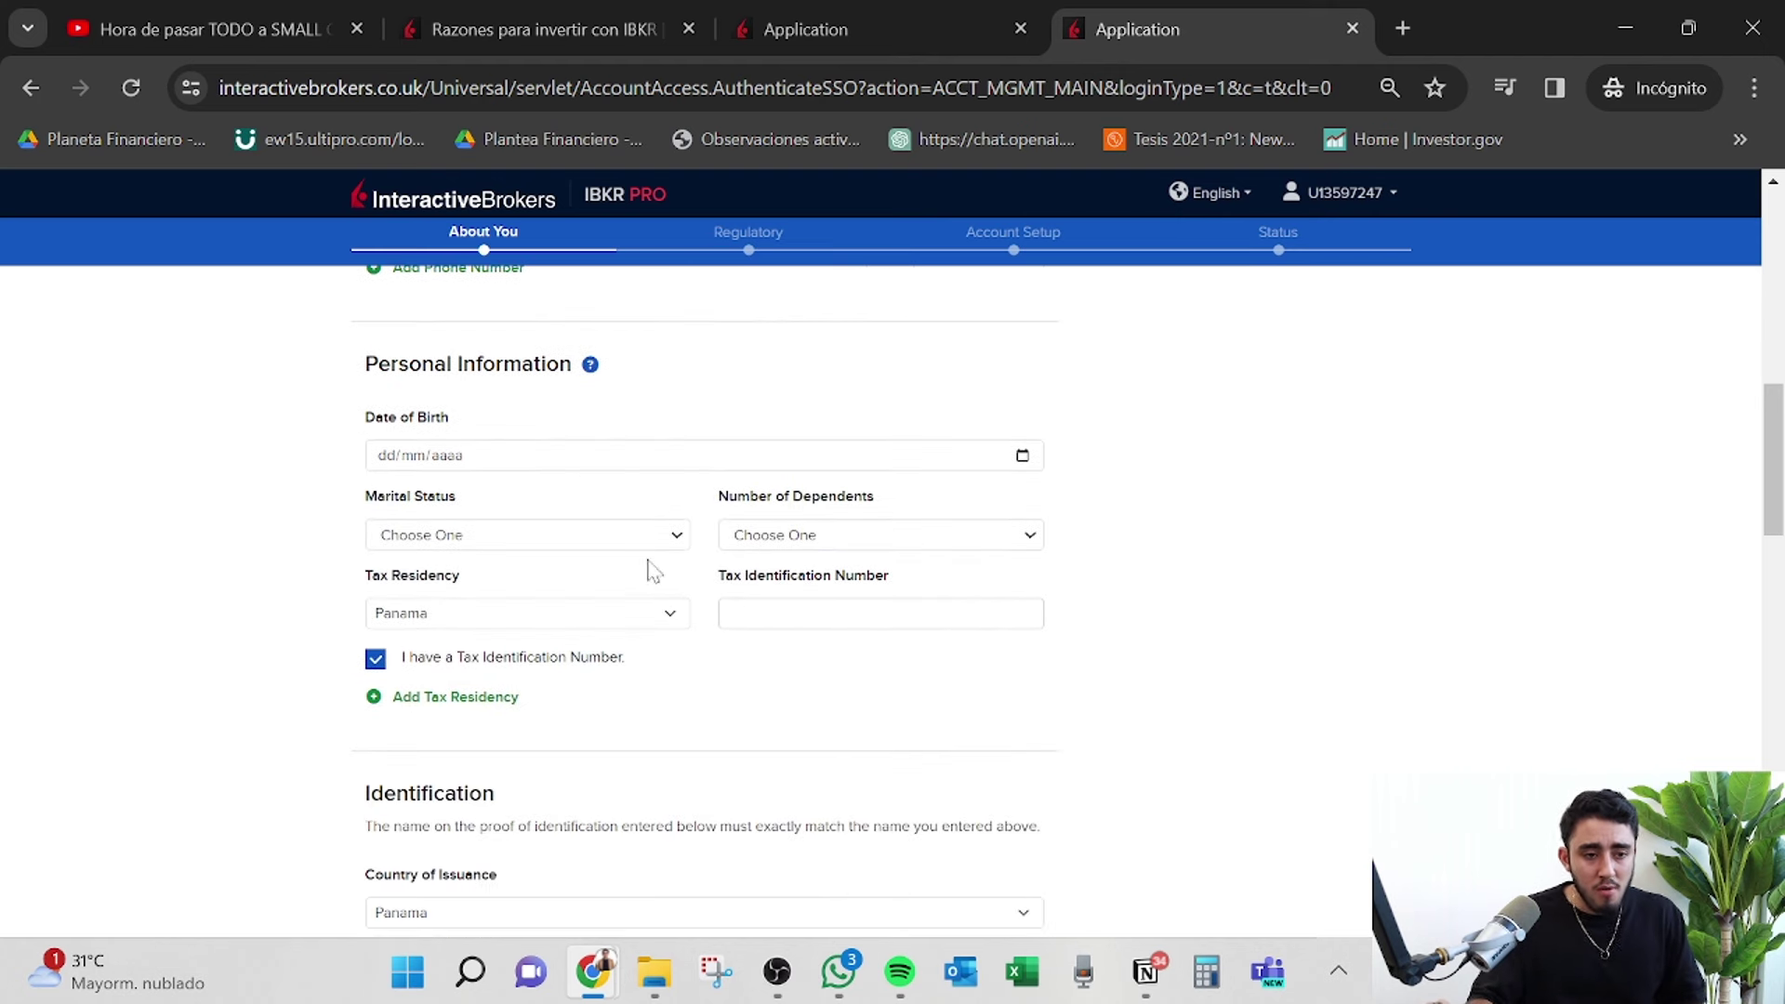
Pick the birth year, month and day in the Date of Birth calendar.
click(1023, 701)
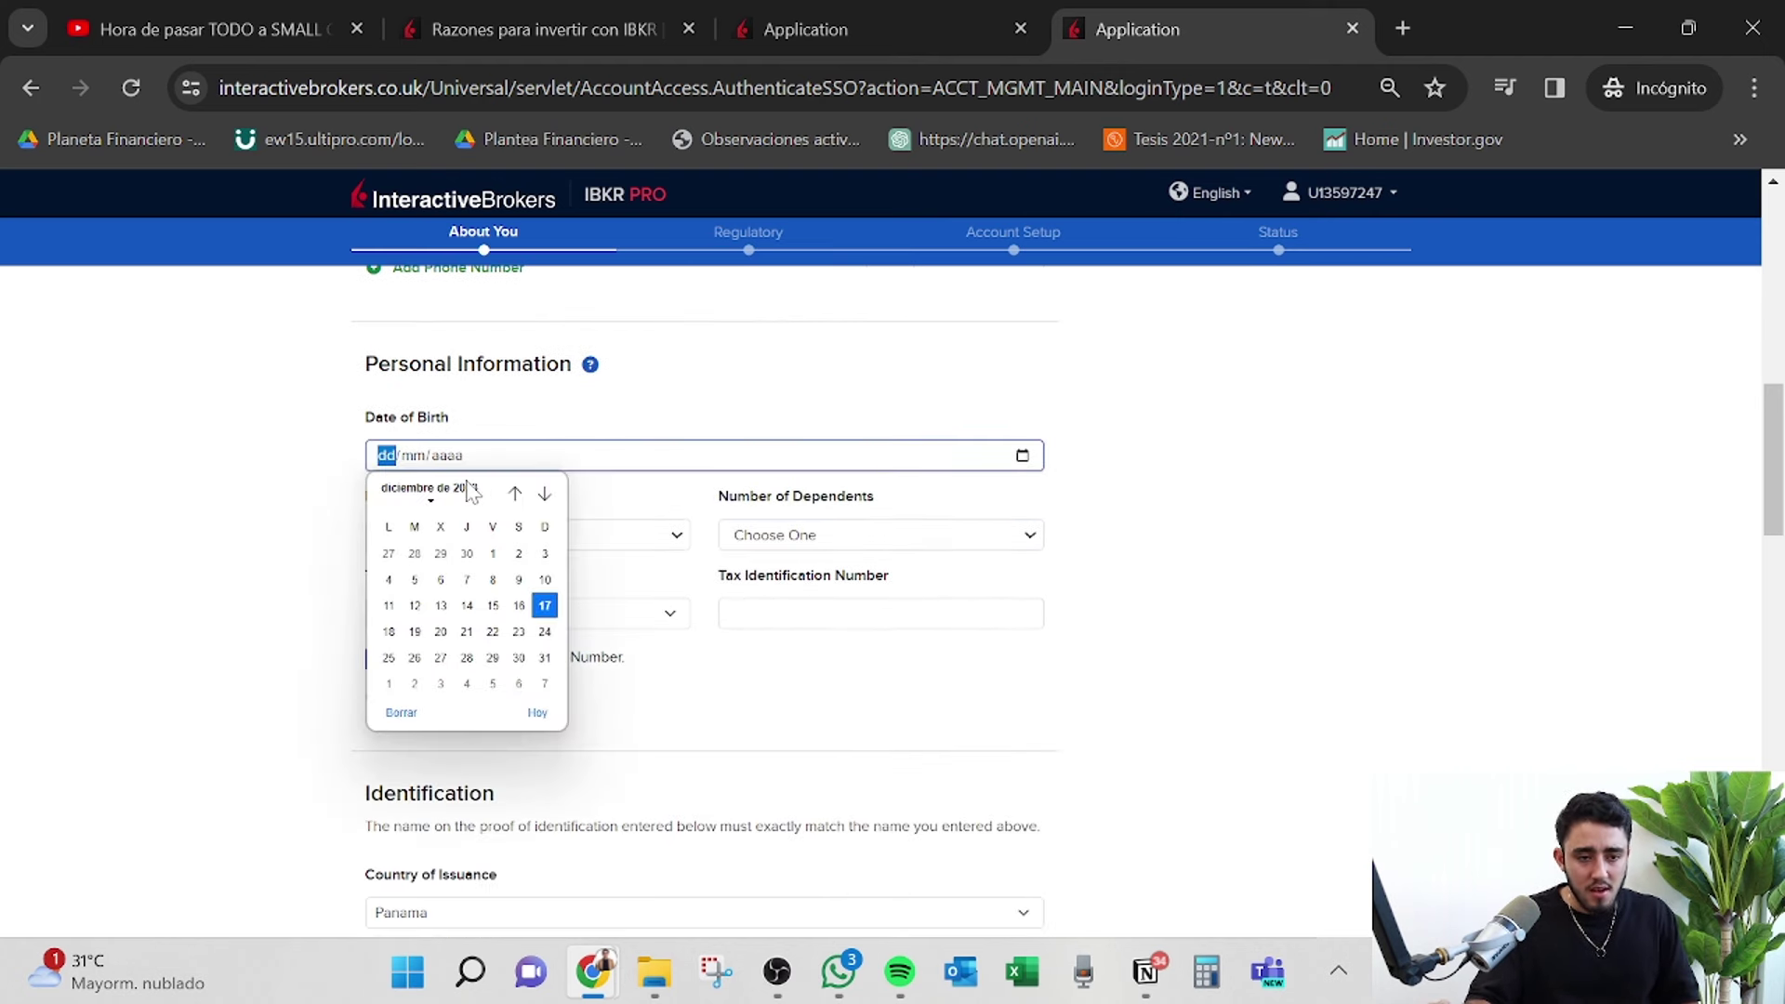
click(514, 493)
click(514, 493)
click(514, 493)
click(514, 493)
click(514, 493)
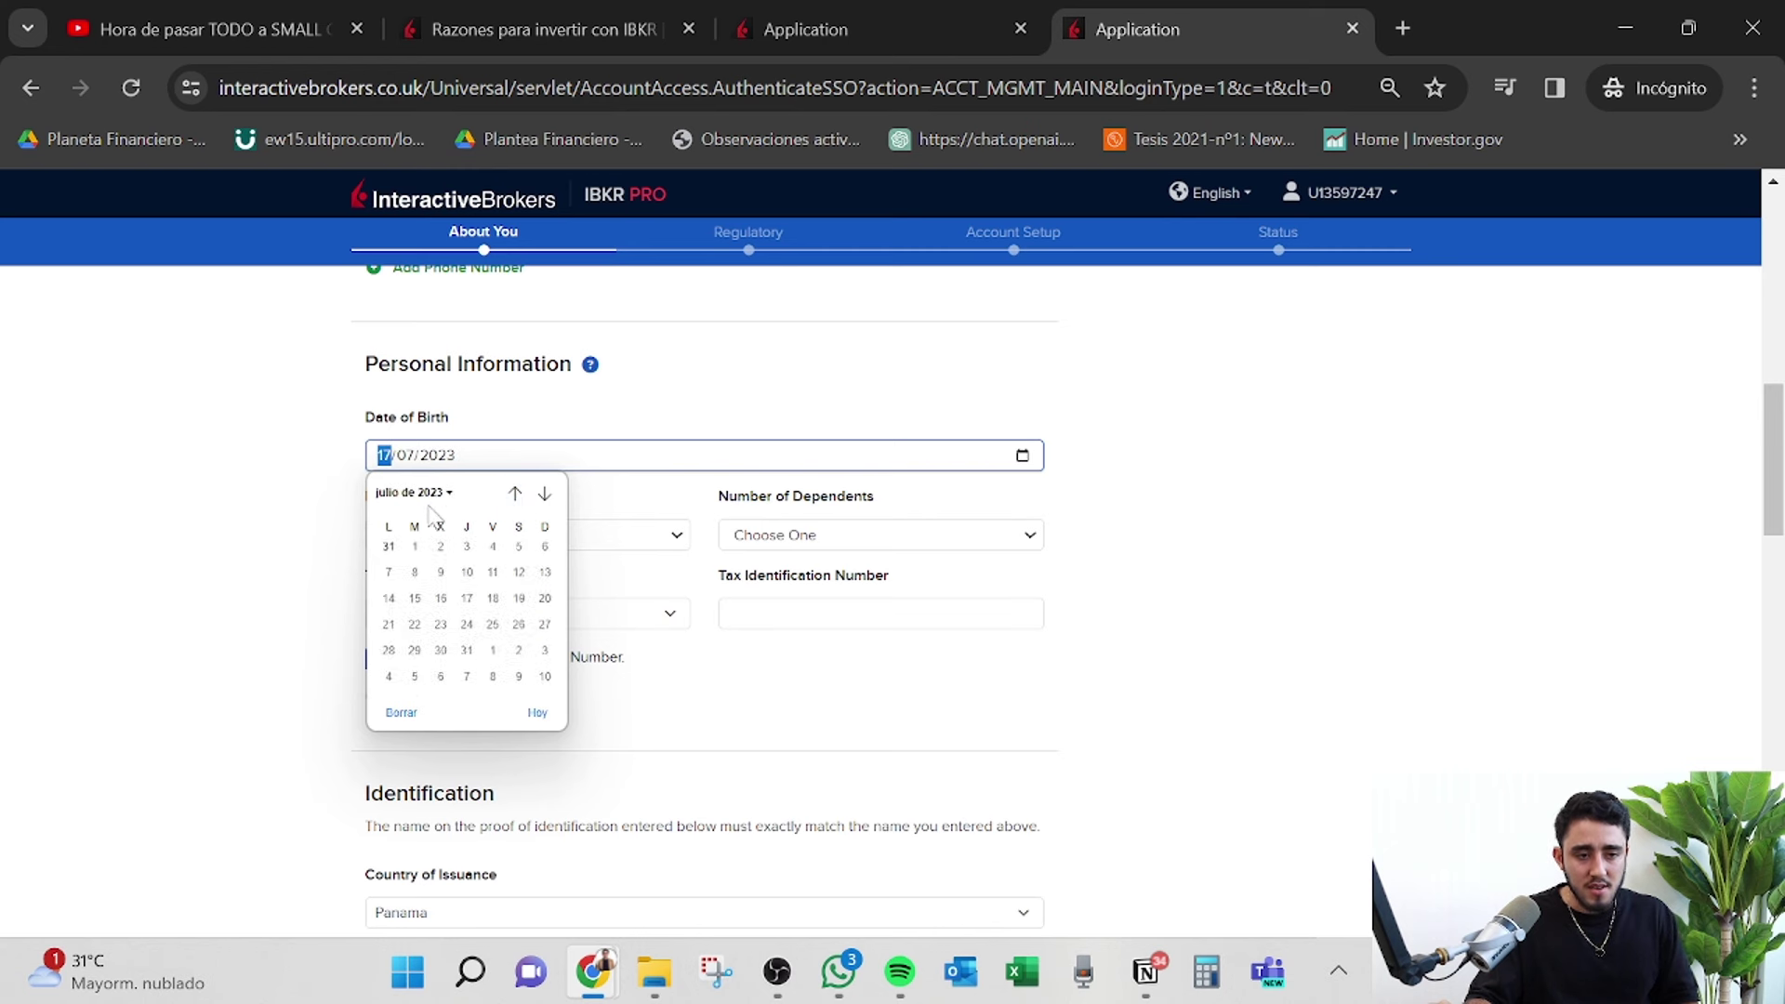
click(431, 495)
scroll(454, 614, up, 5)
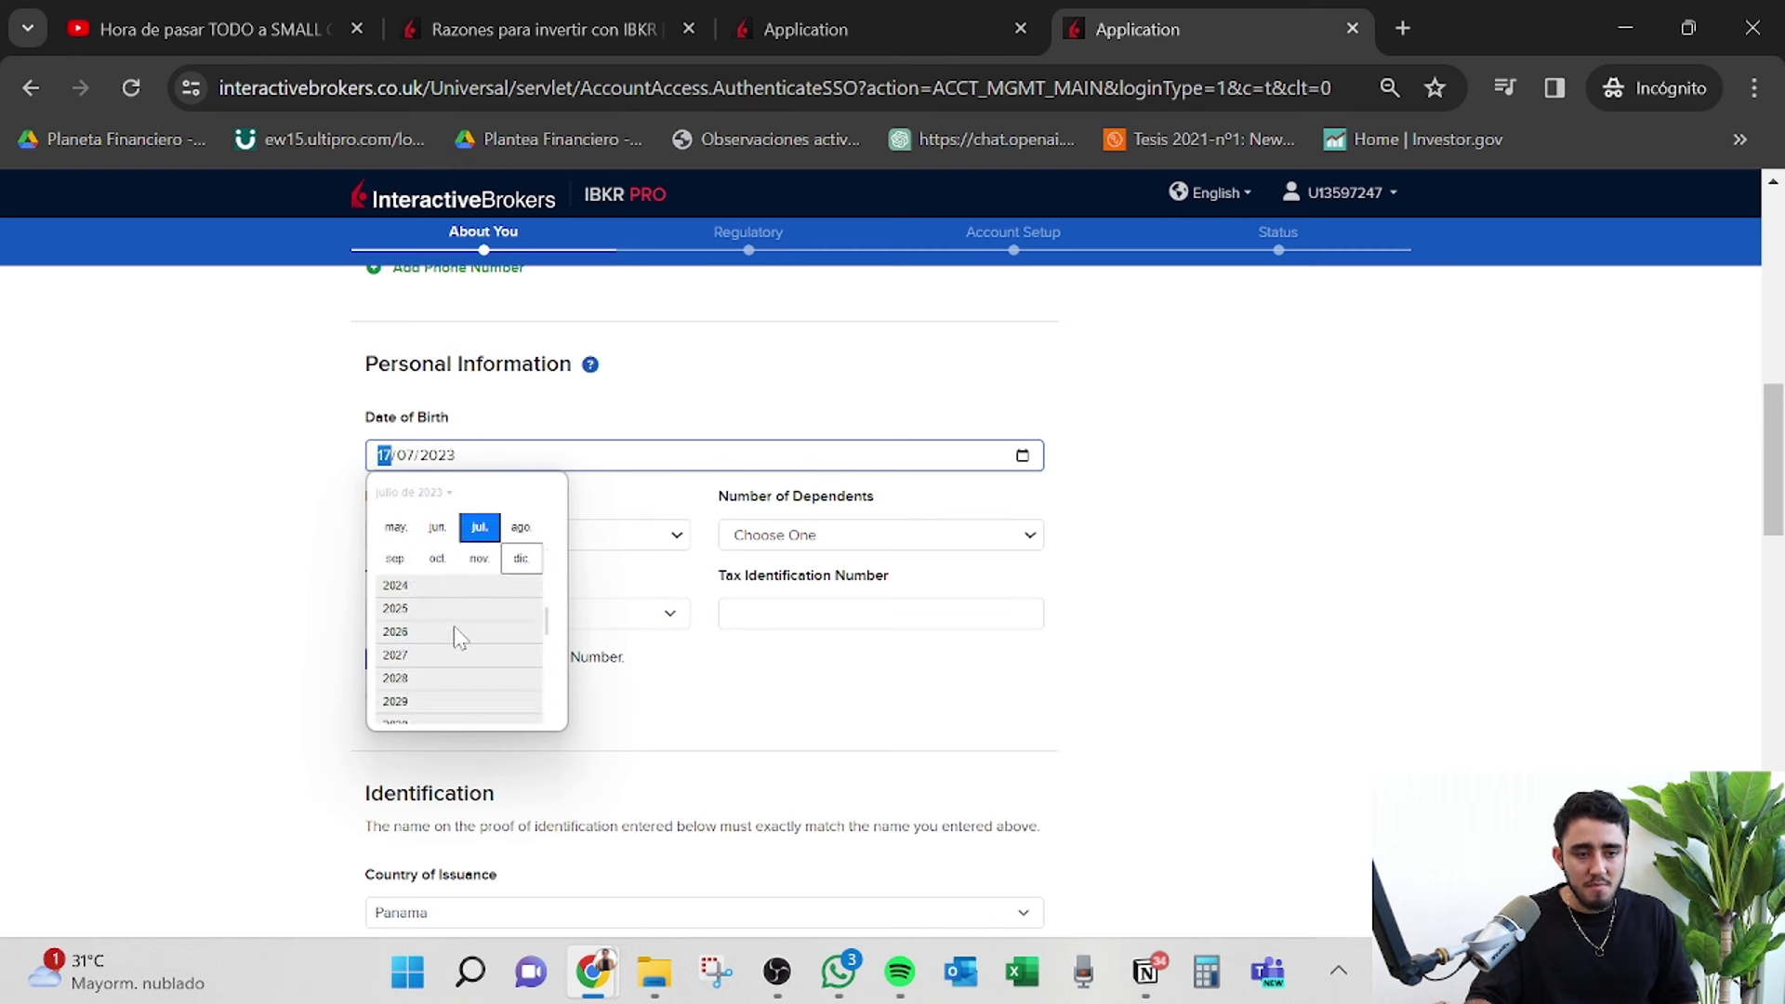
scroll(455, 614, up, 5)
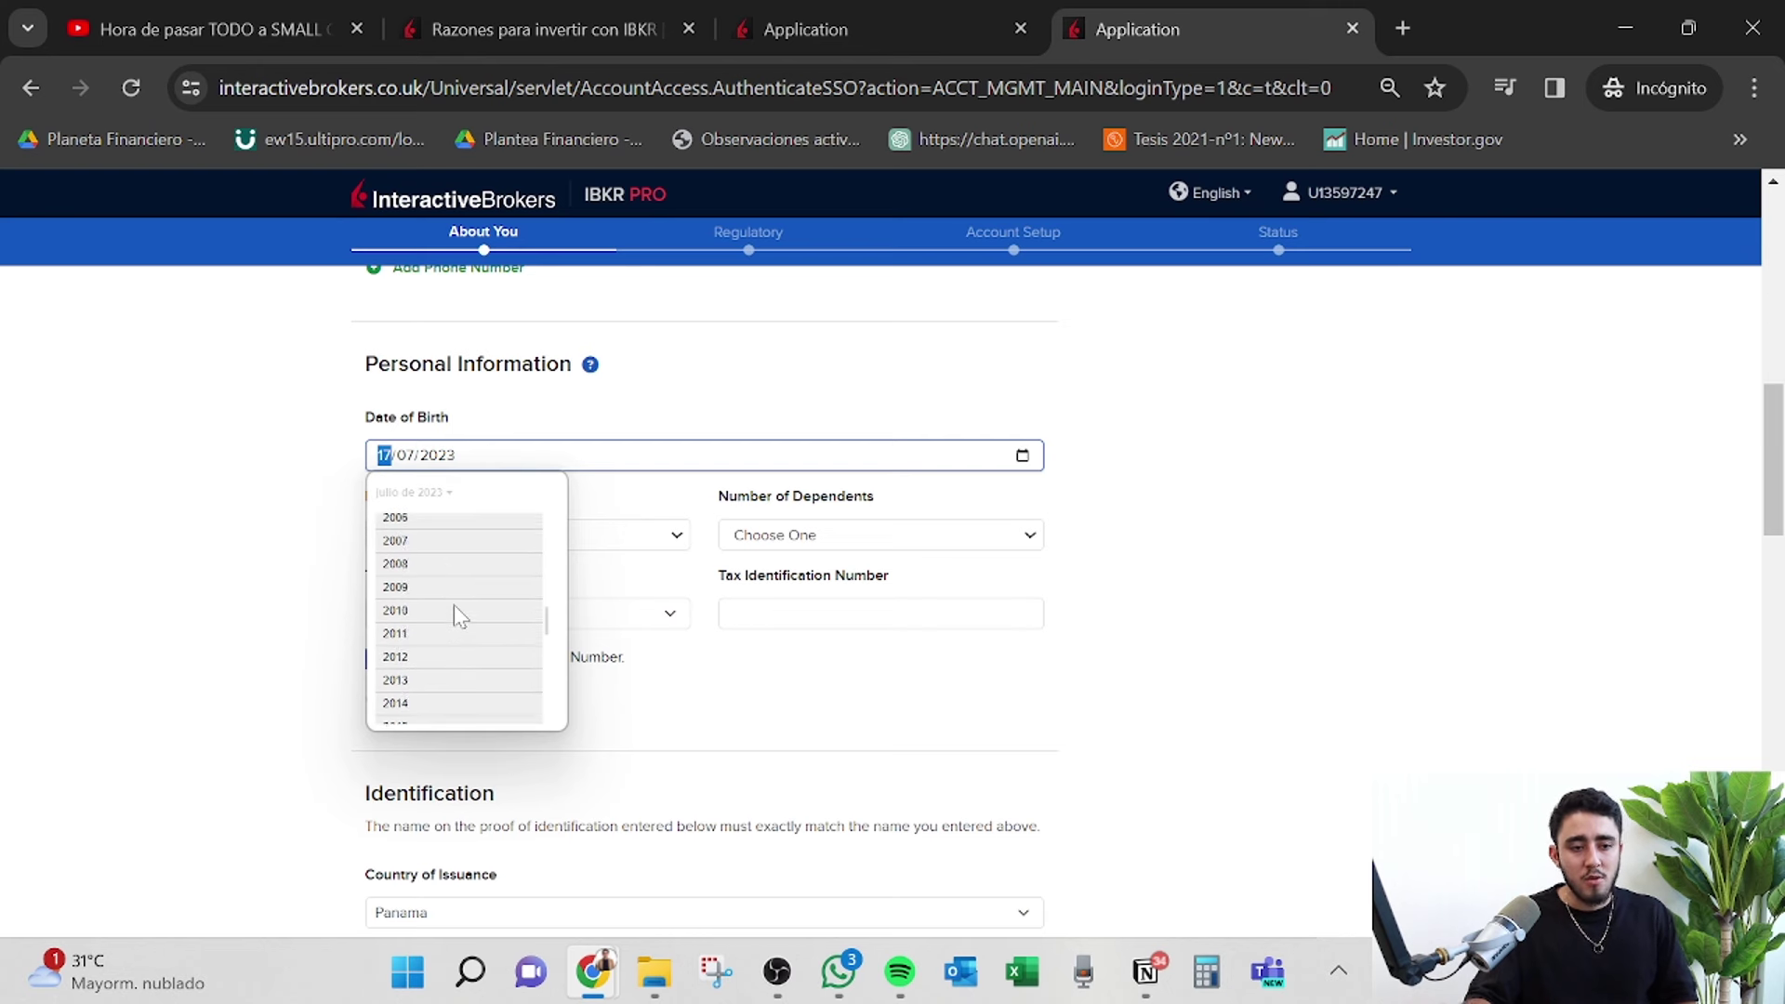
click(415, 546)
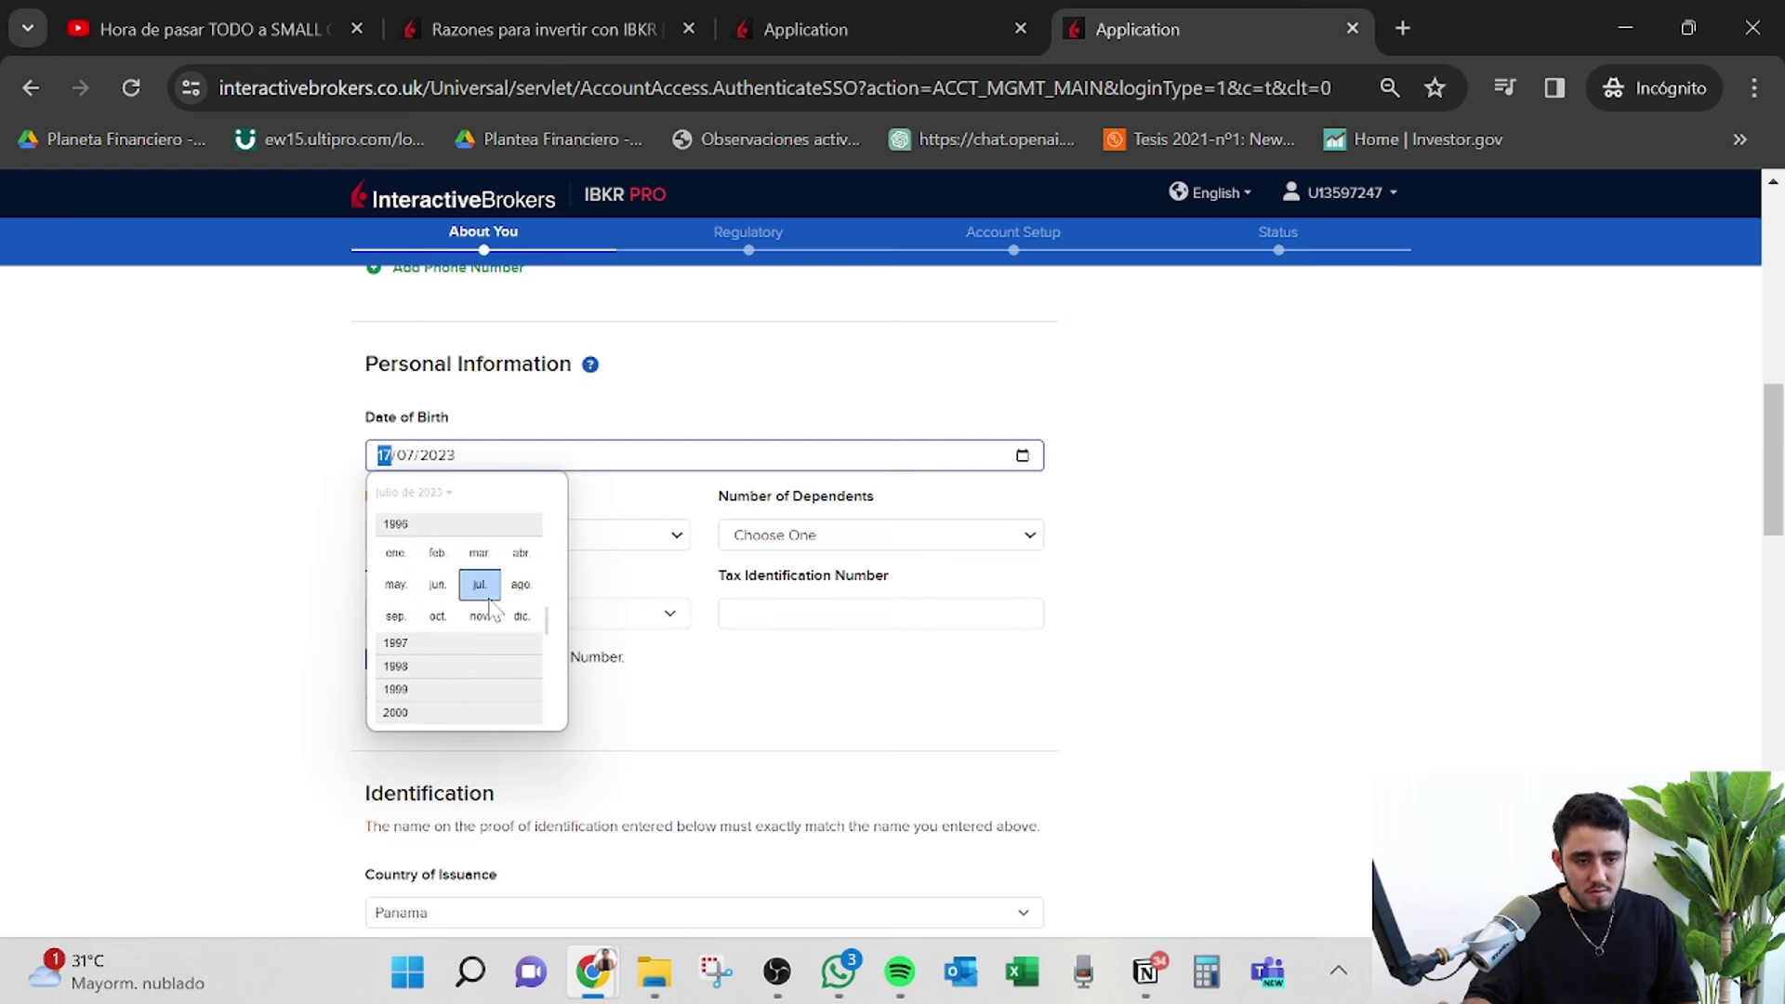
click(480, 584)
click(516, 606)
Set marital status to Single and dependents to 0, then enter the tax identification number.
click(604, 538)
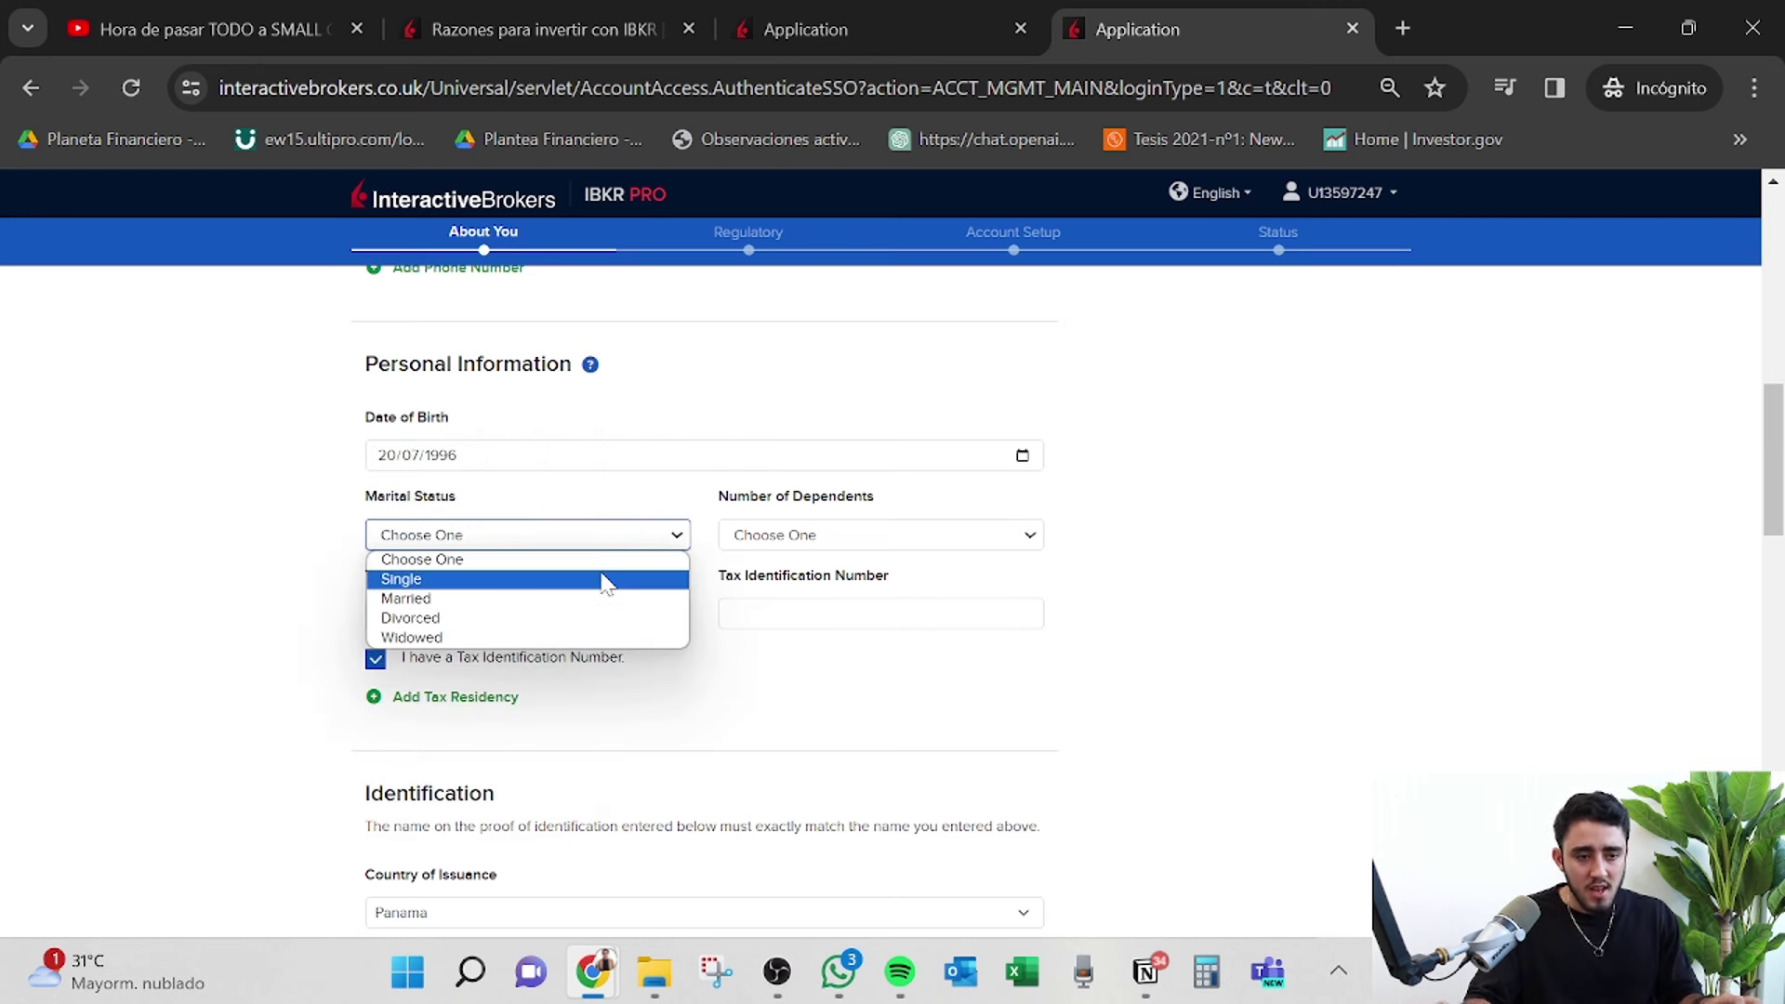
click(595, 578)
click(924, 537)
click(892, 578)
scroll(1199, 553, down, 1)
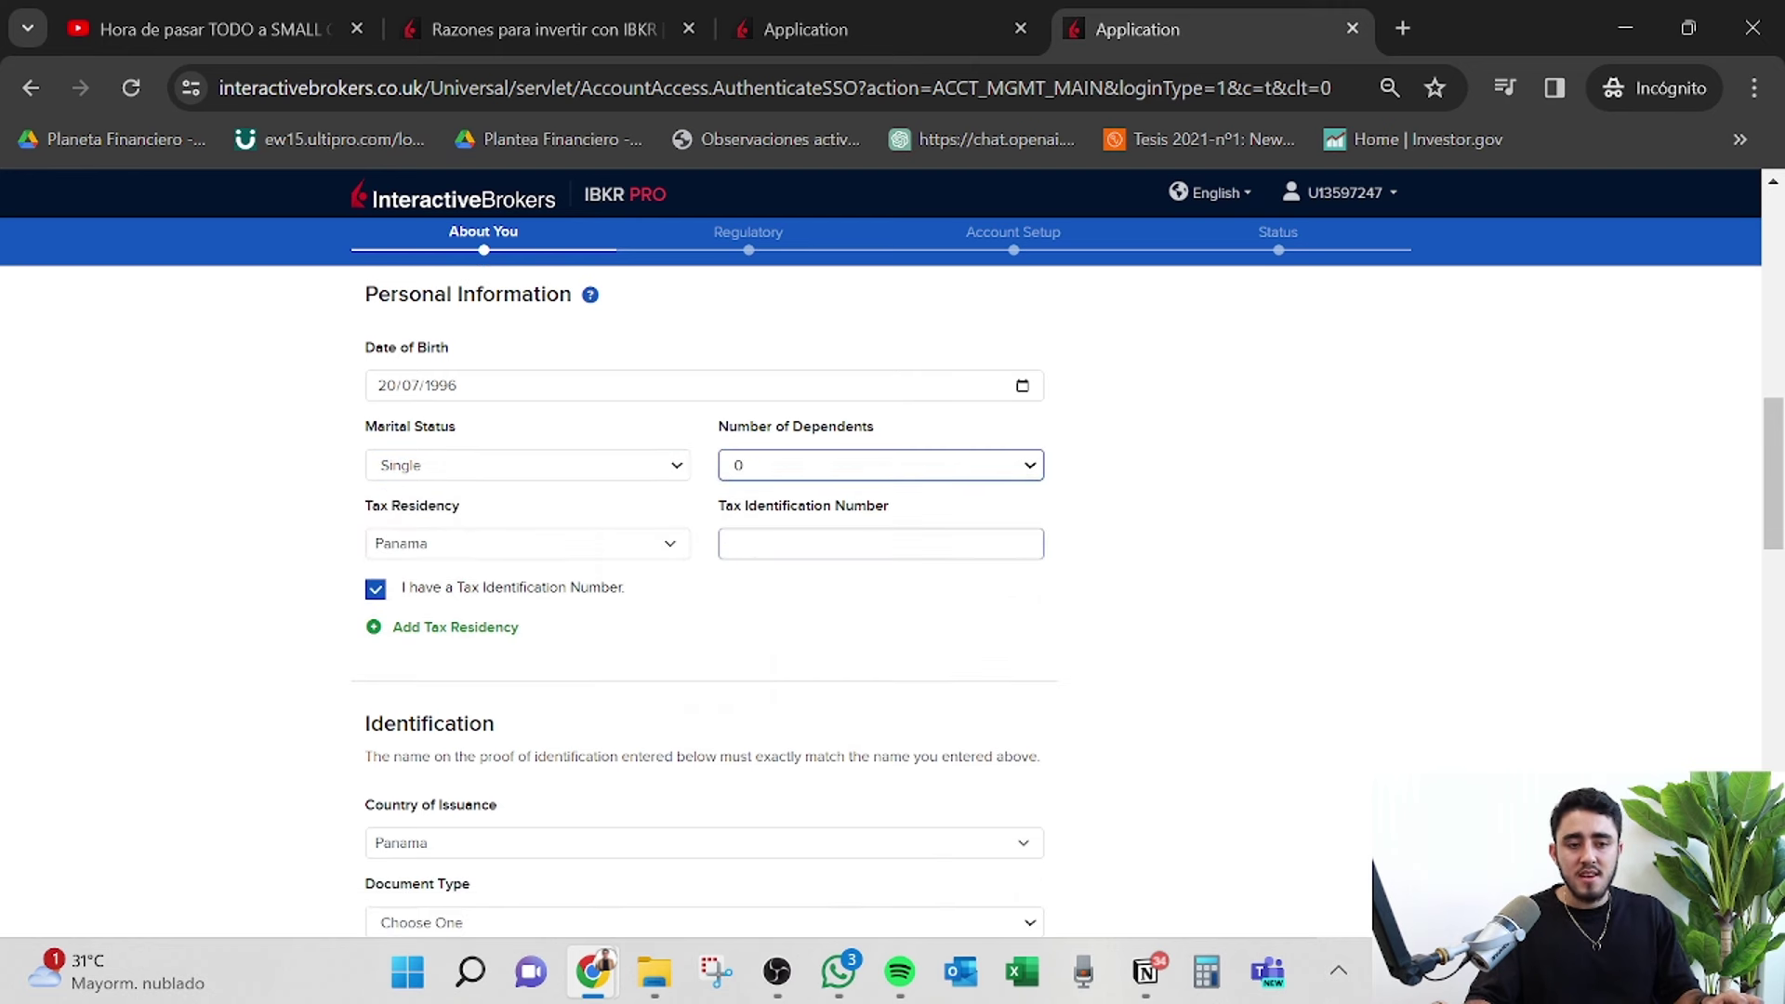
key(Tab)
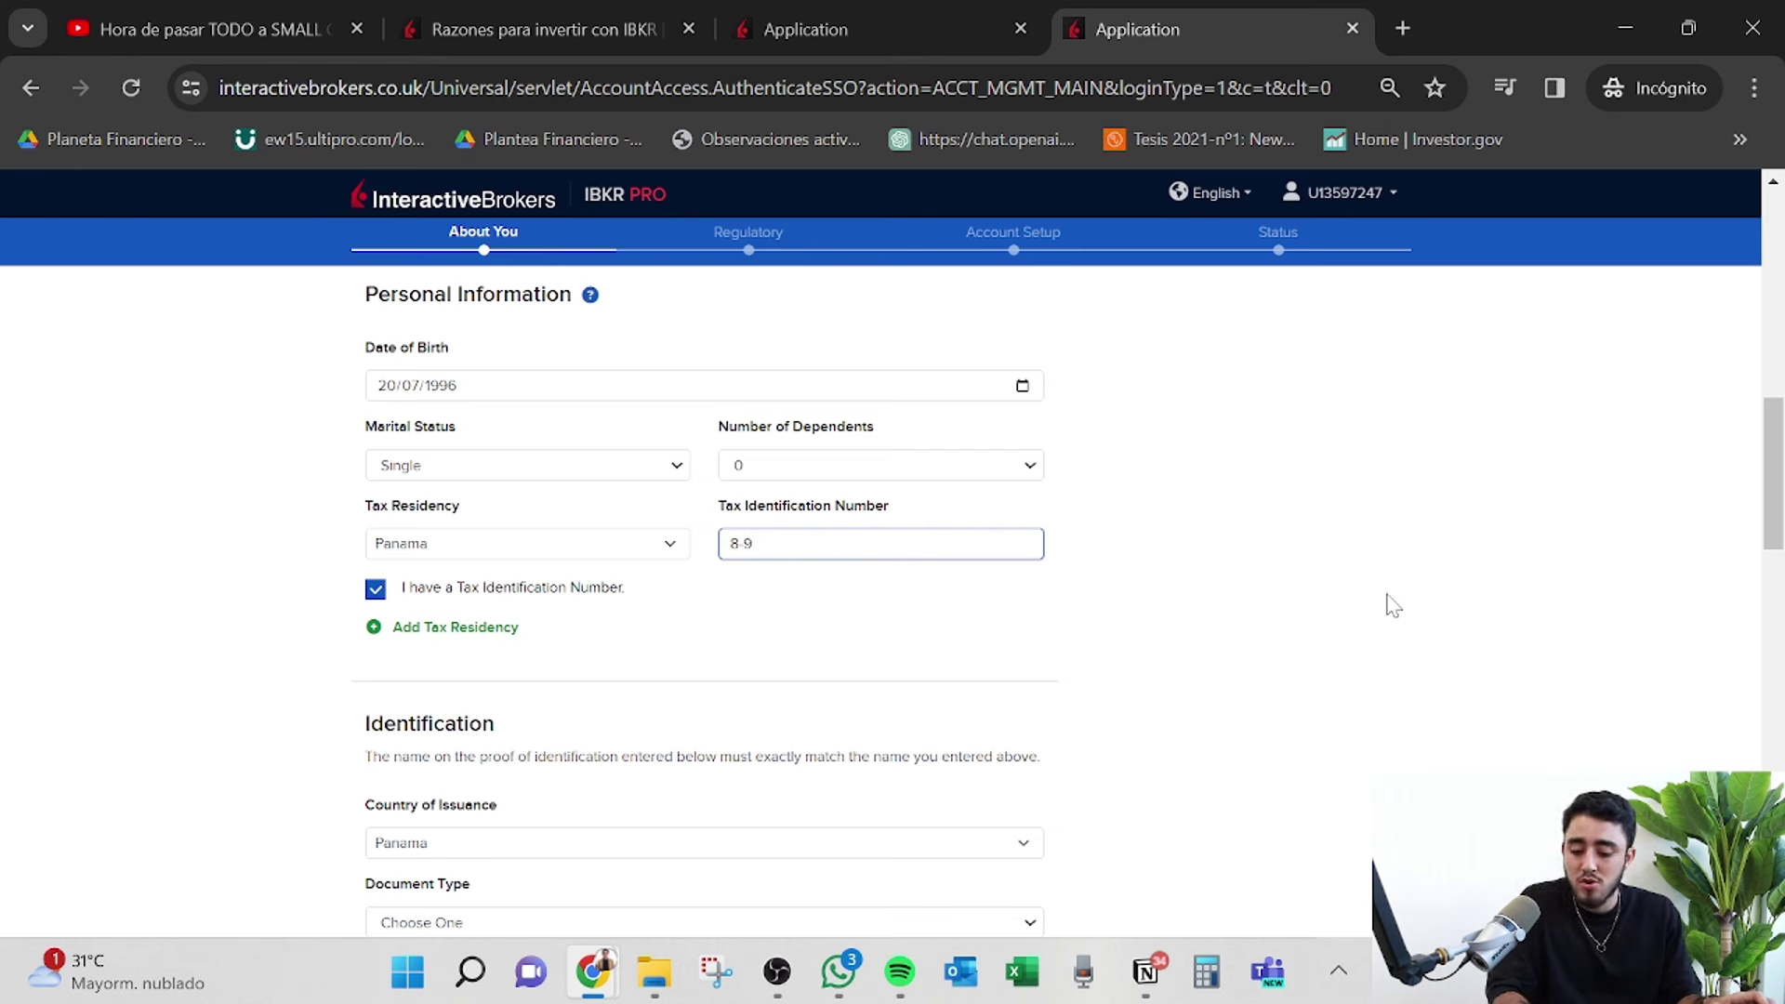
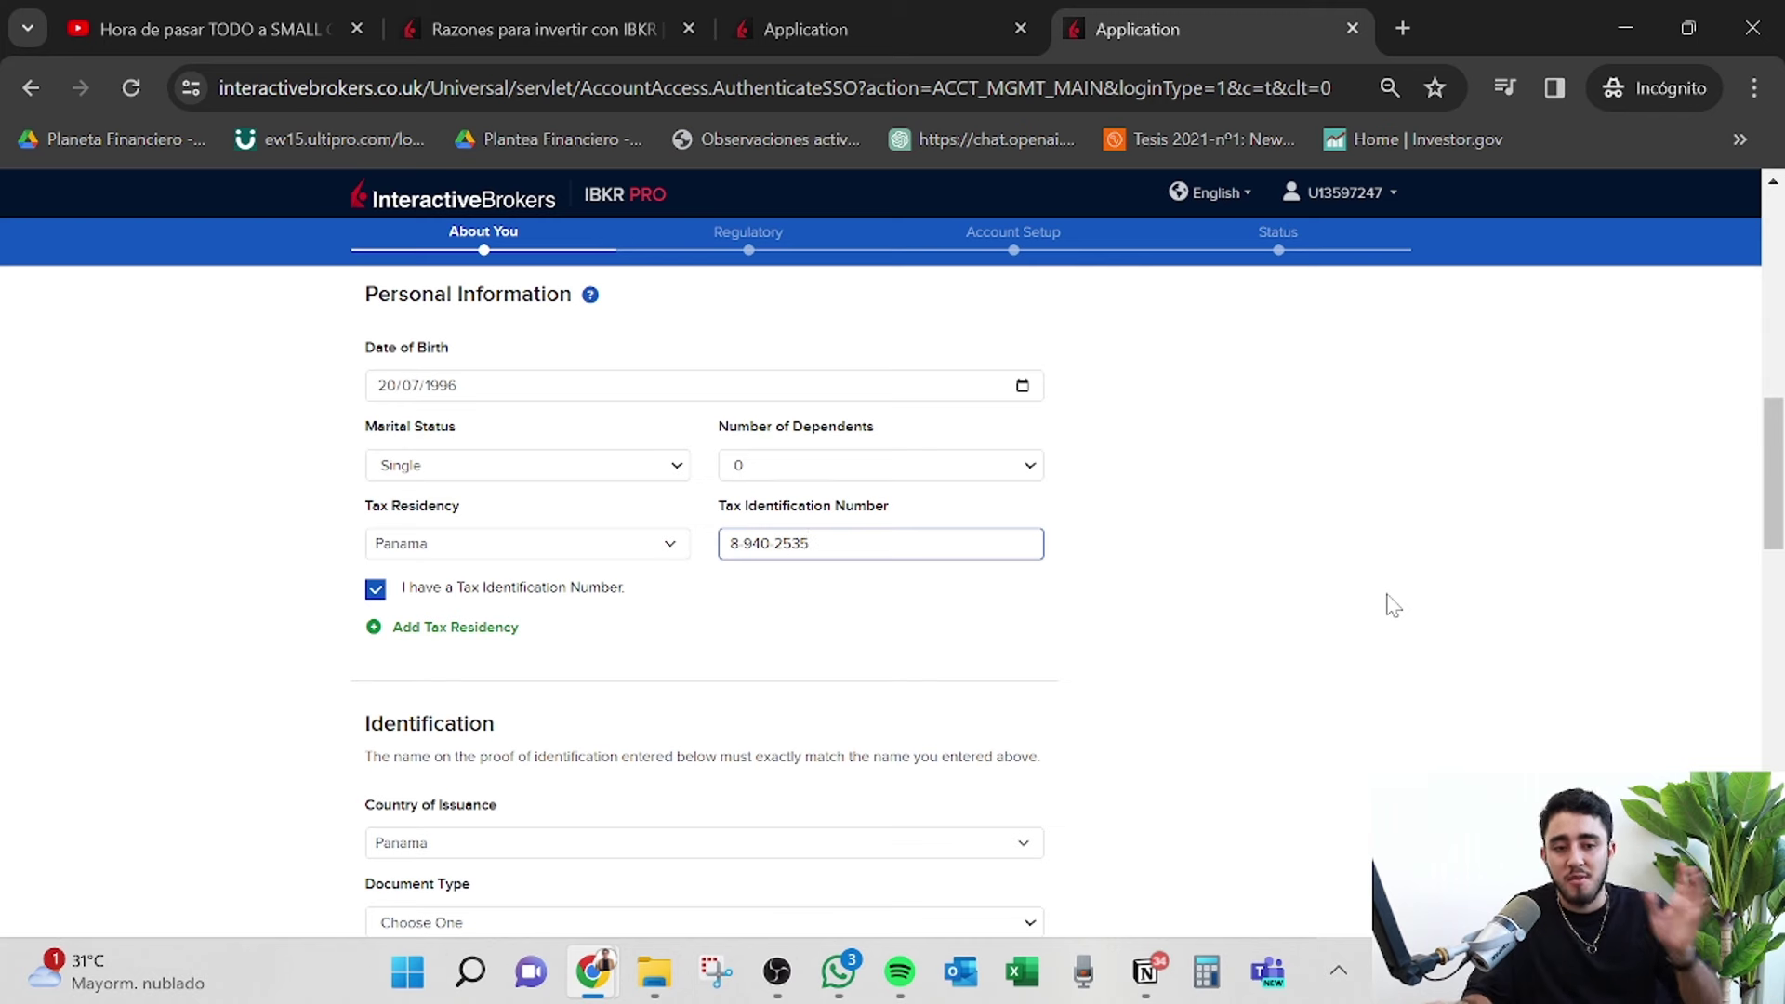
scroll(1392, 605, down, 2)
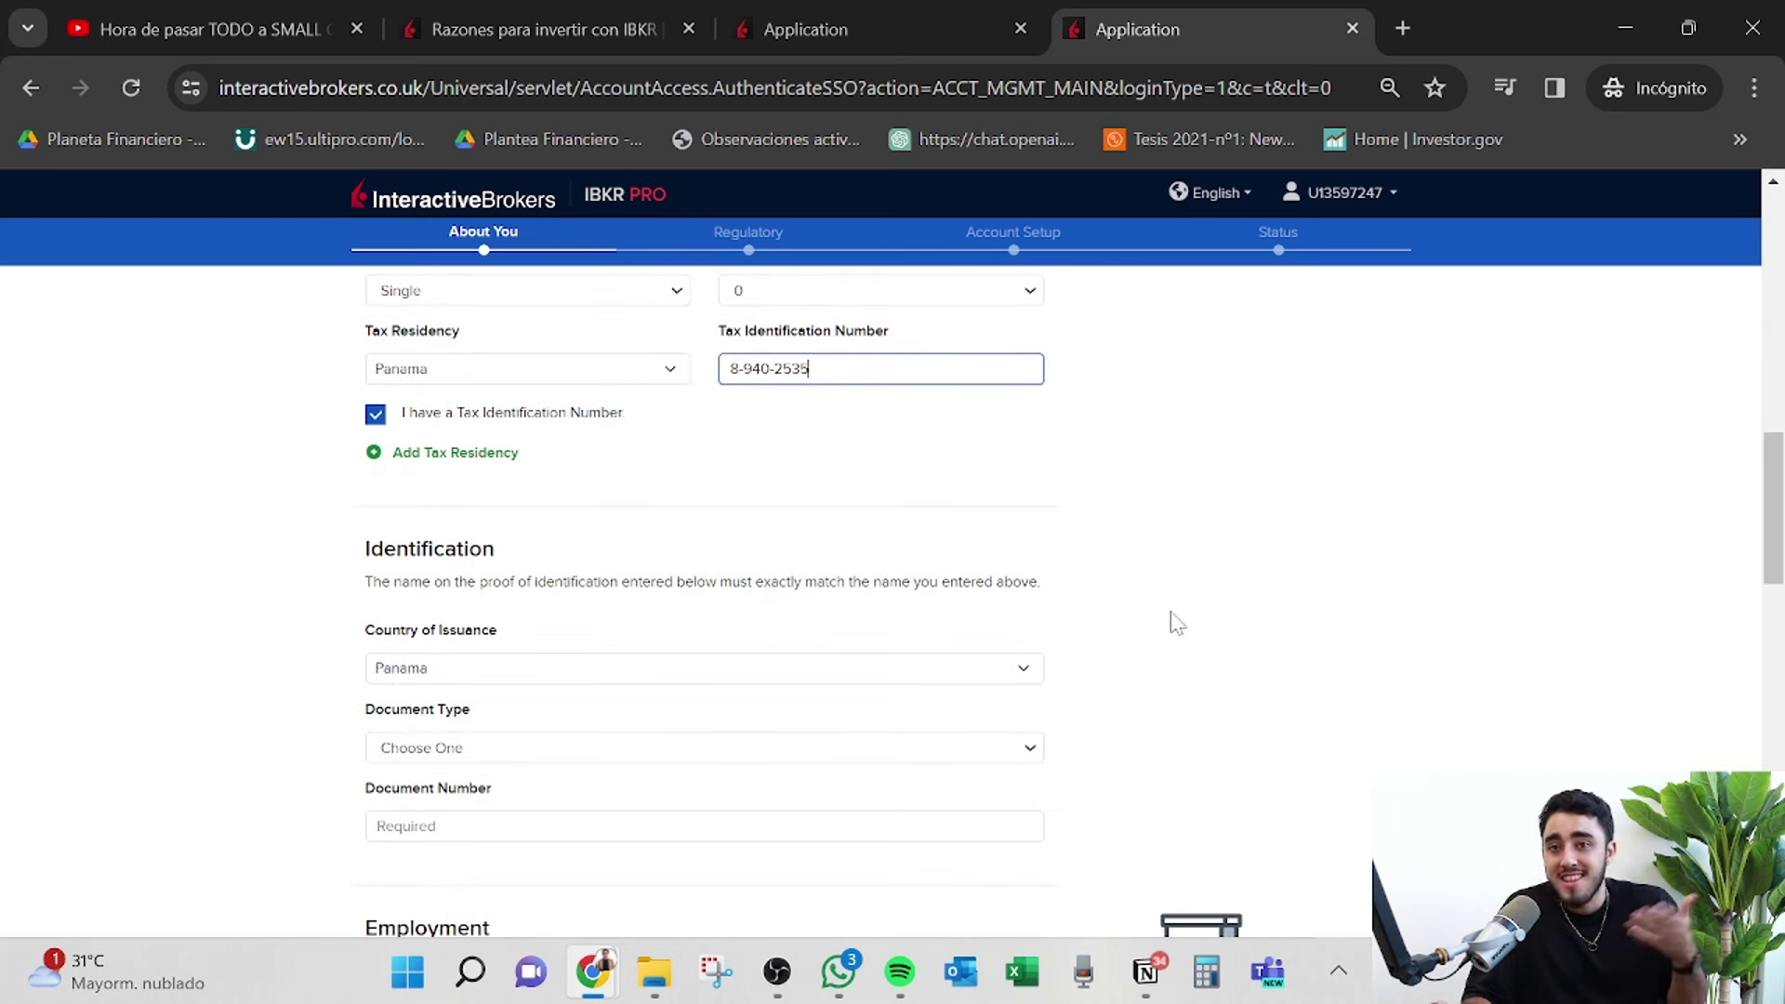
Set the identification document type to National Identity Card.
scroll(1176, 622, down, 3)
click(891, 507)
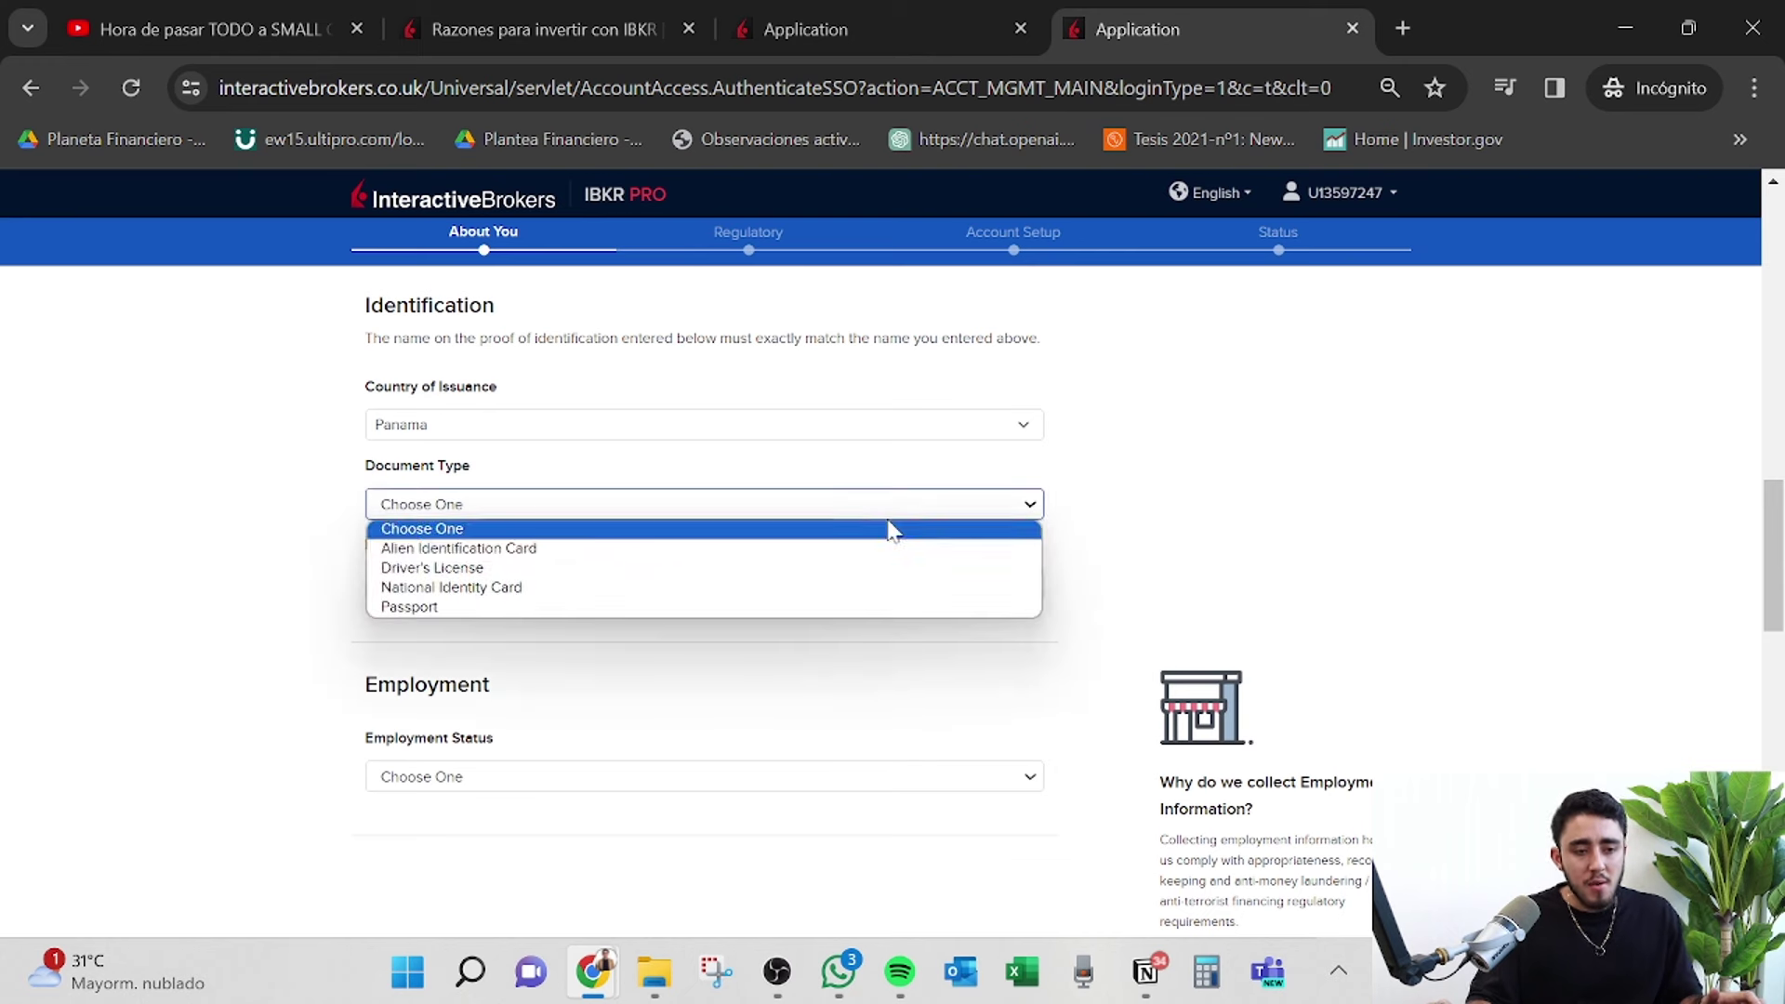
click(874, 586)
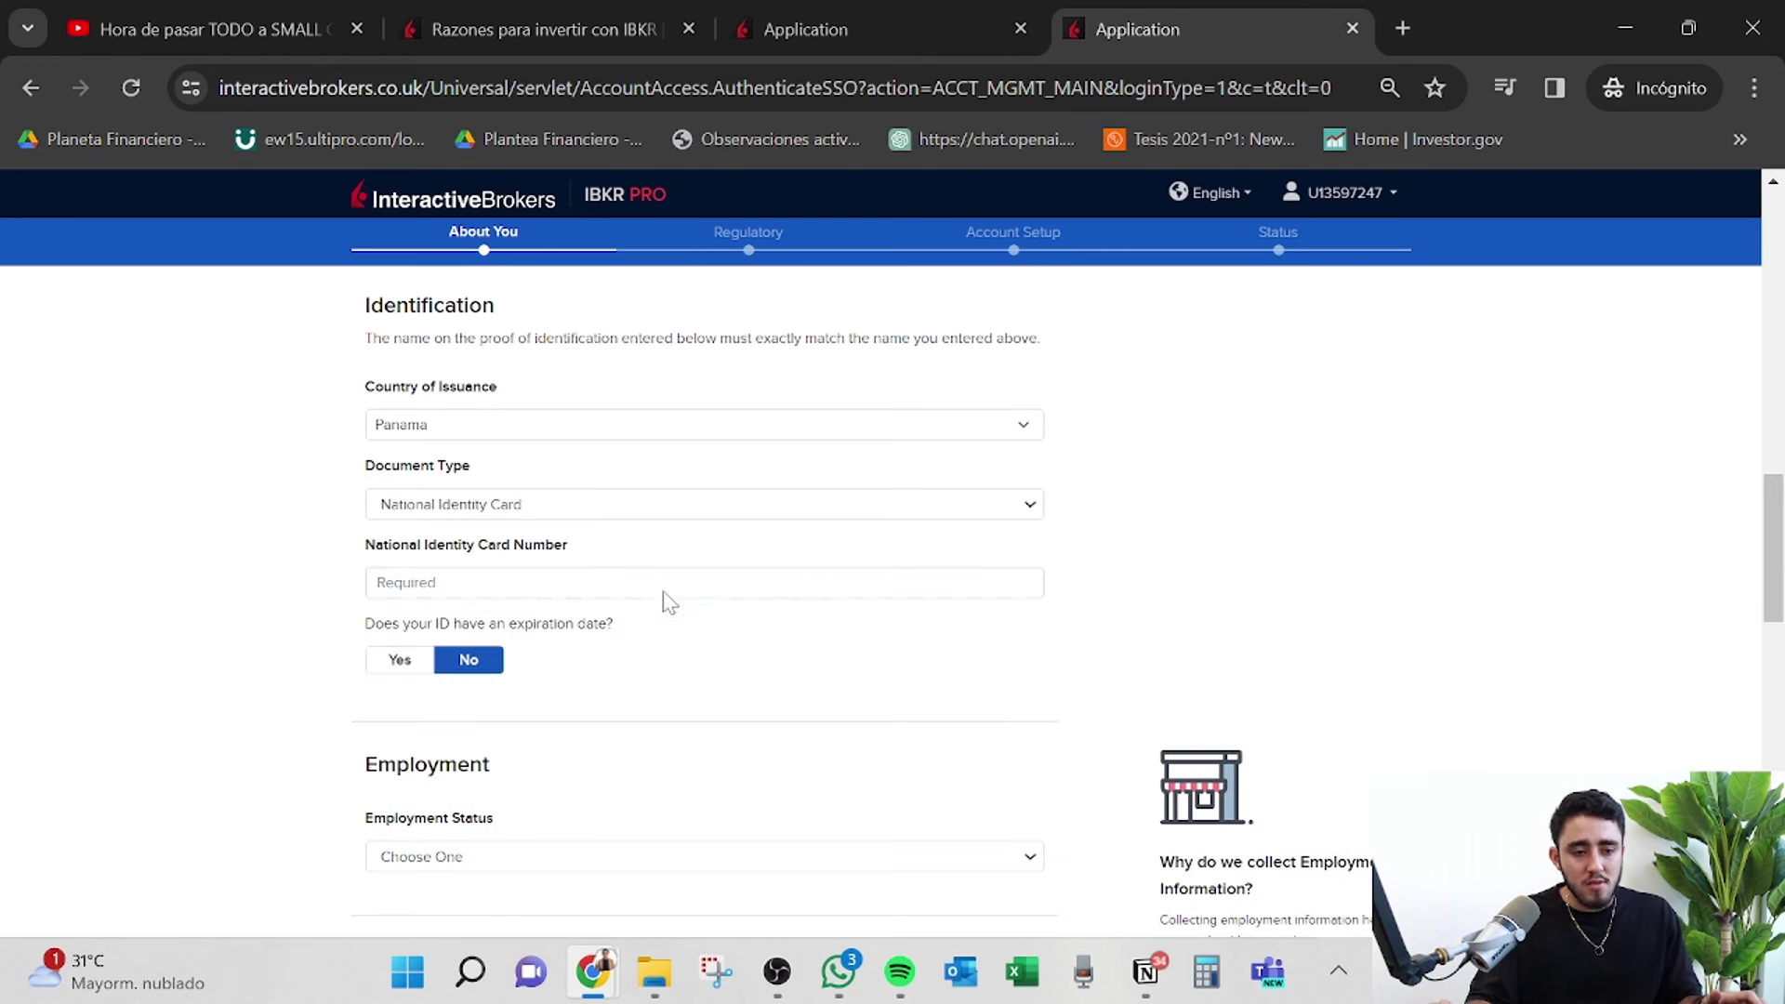
Copy the tax identification number into the National Identity Card Number field.
click(664, 592)
scroll(845, 546, up, 6)
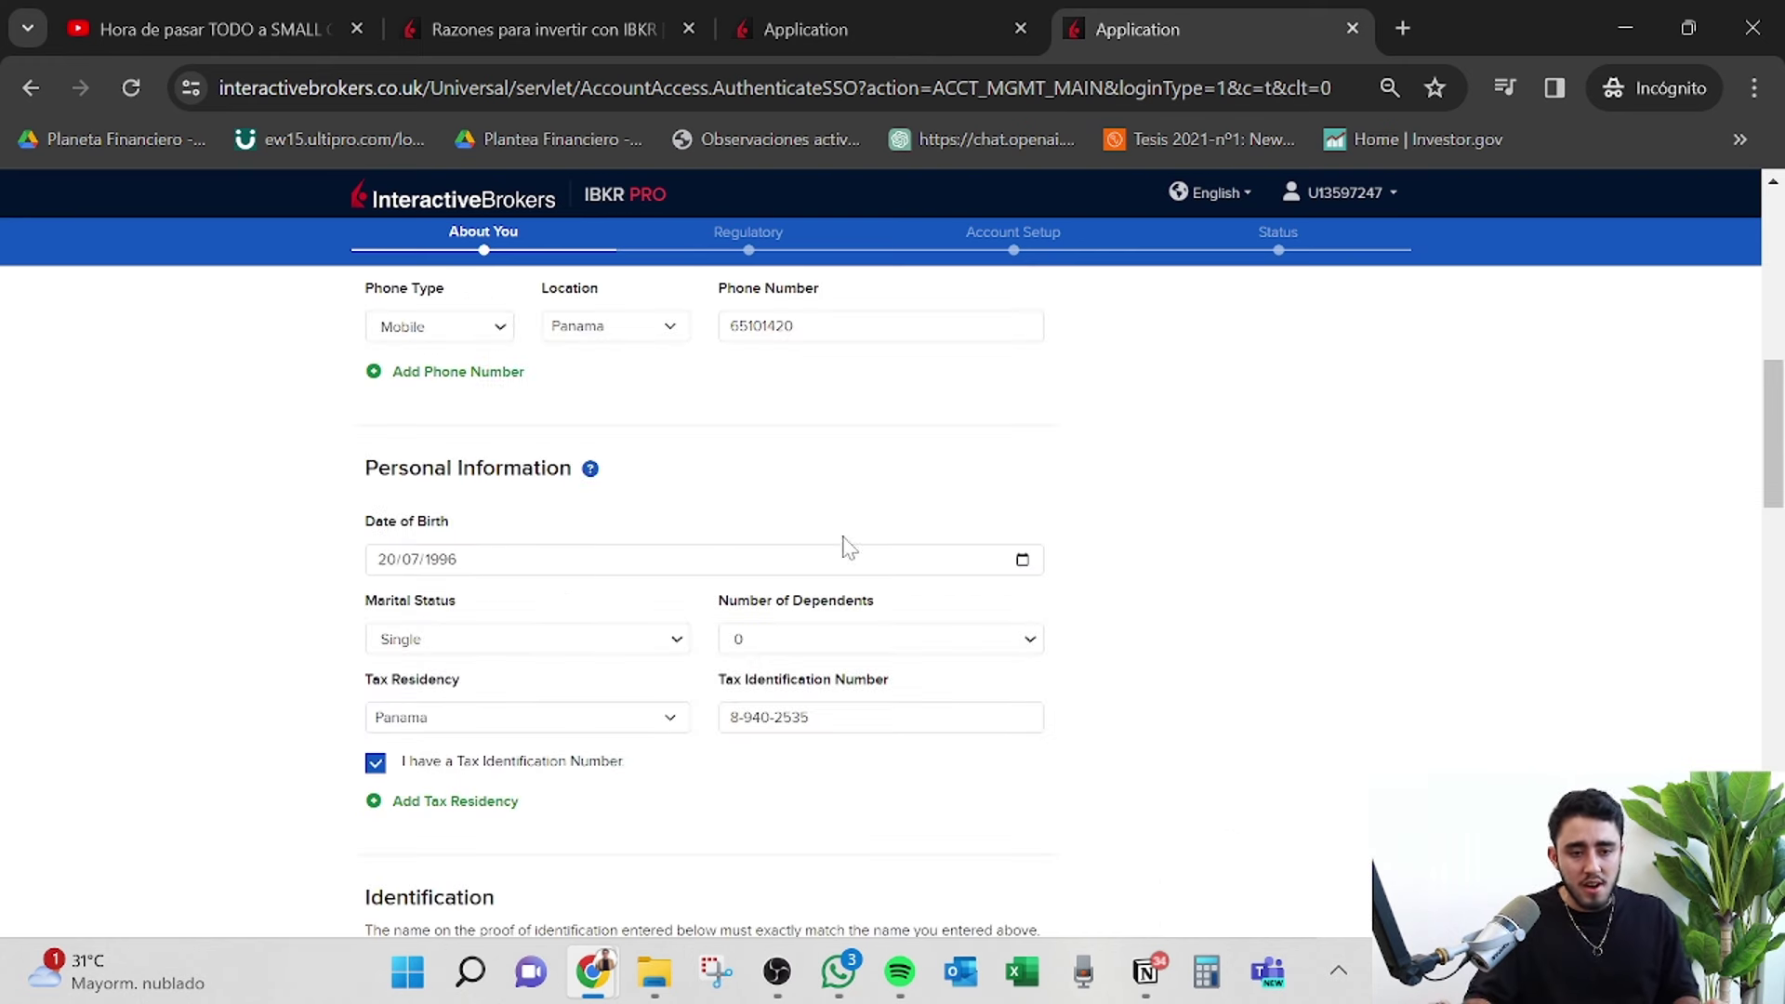
click(894, 716)
key(ctrl+a)
key(ctrl+c)
scroll(849, 687, down, 5)
click(675, 756)
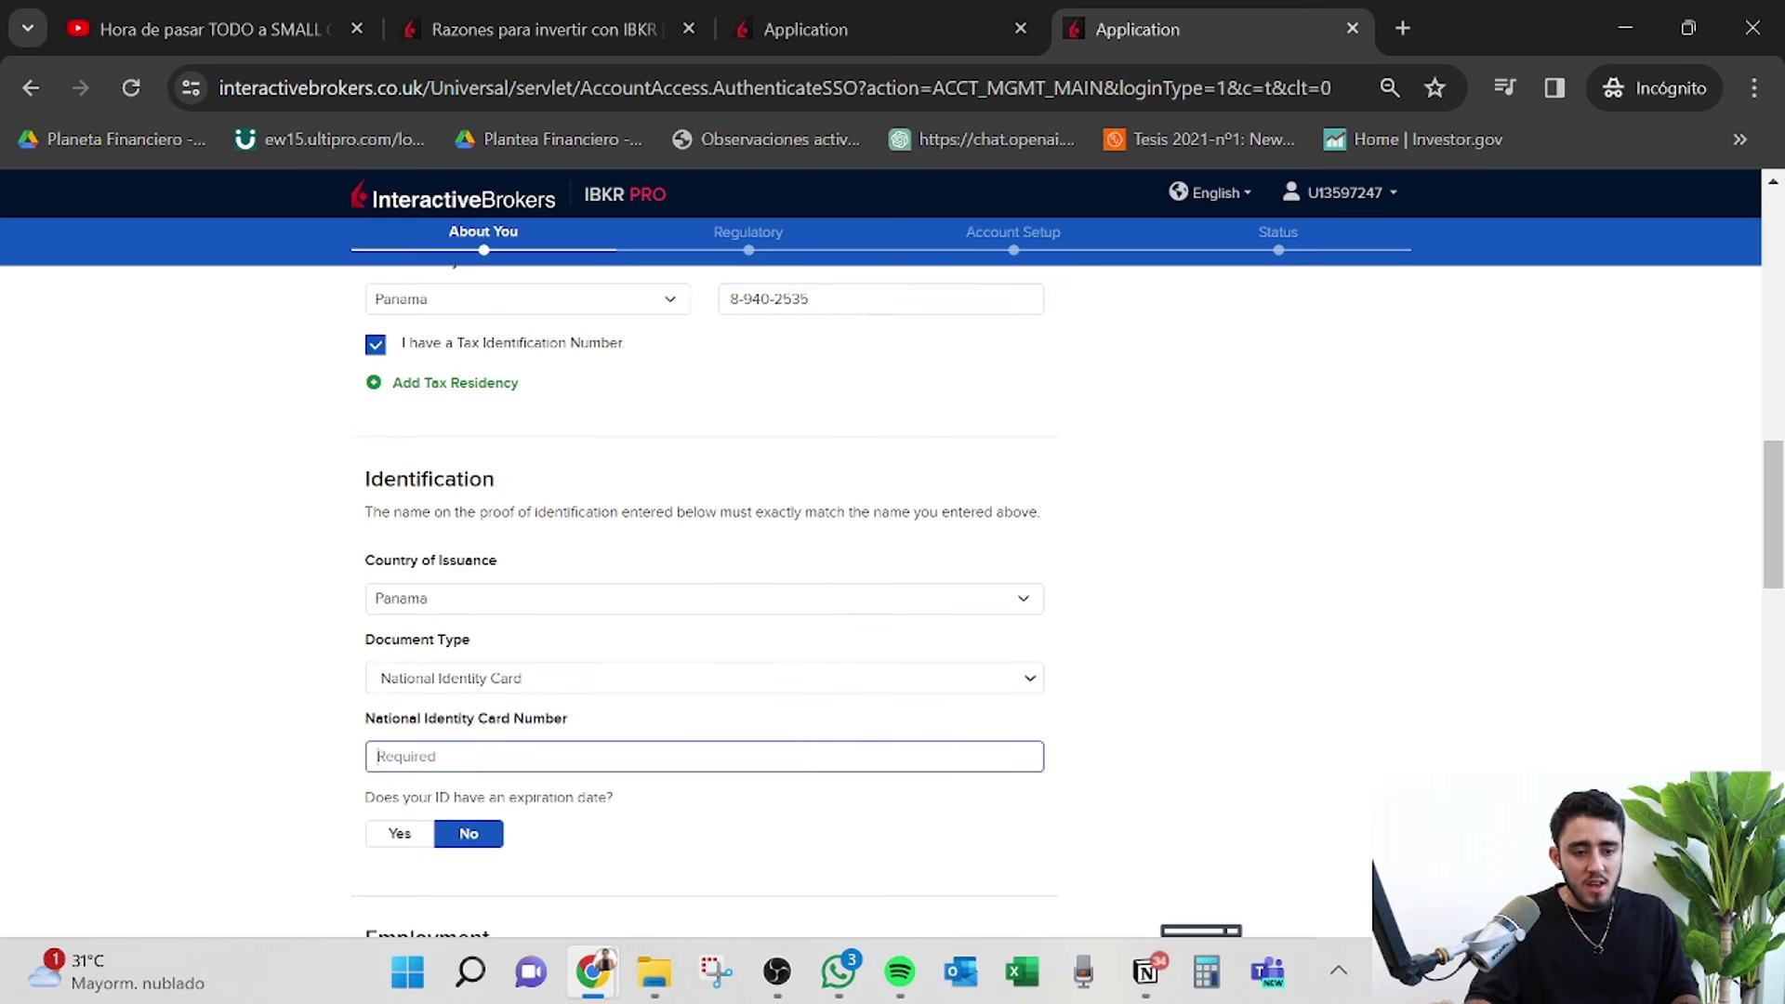
key(ctrl+v)
scroll(928, 669, down, 5)
Check the Employment Status choices and close them without selecting anything.
click(648, 549)
click(796, 498)
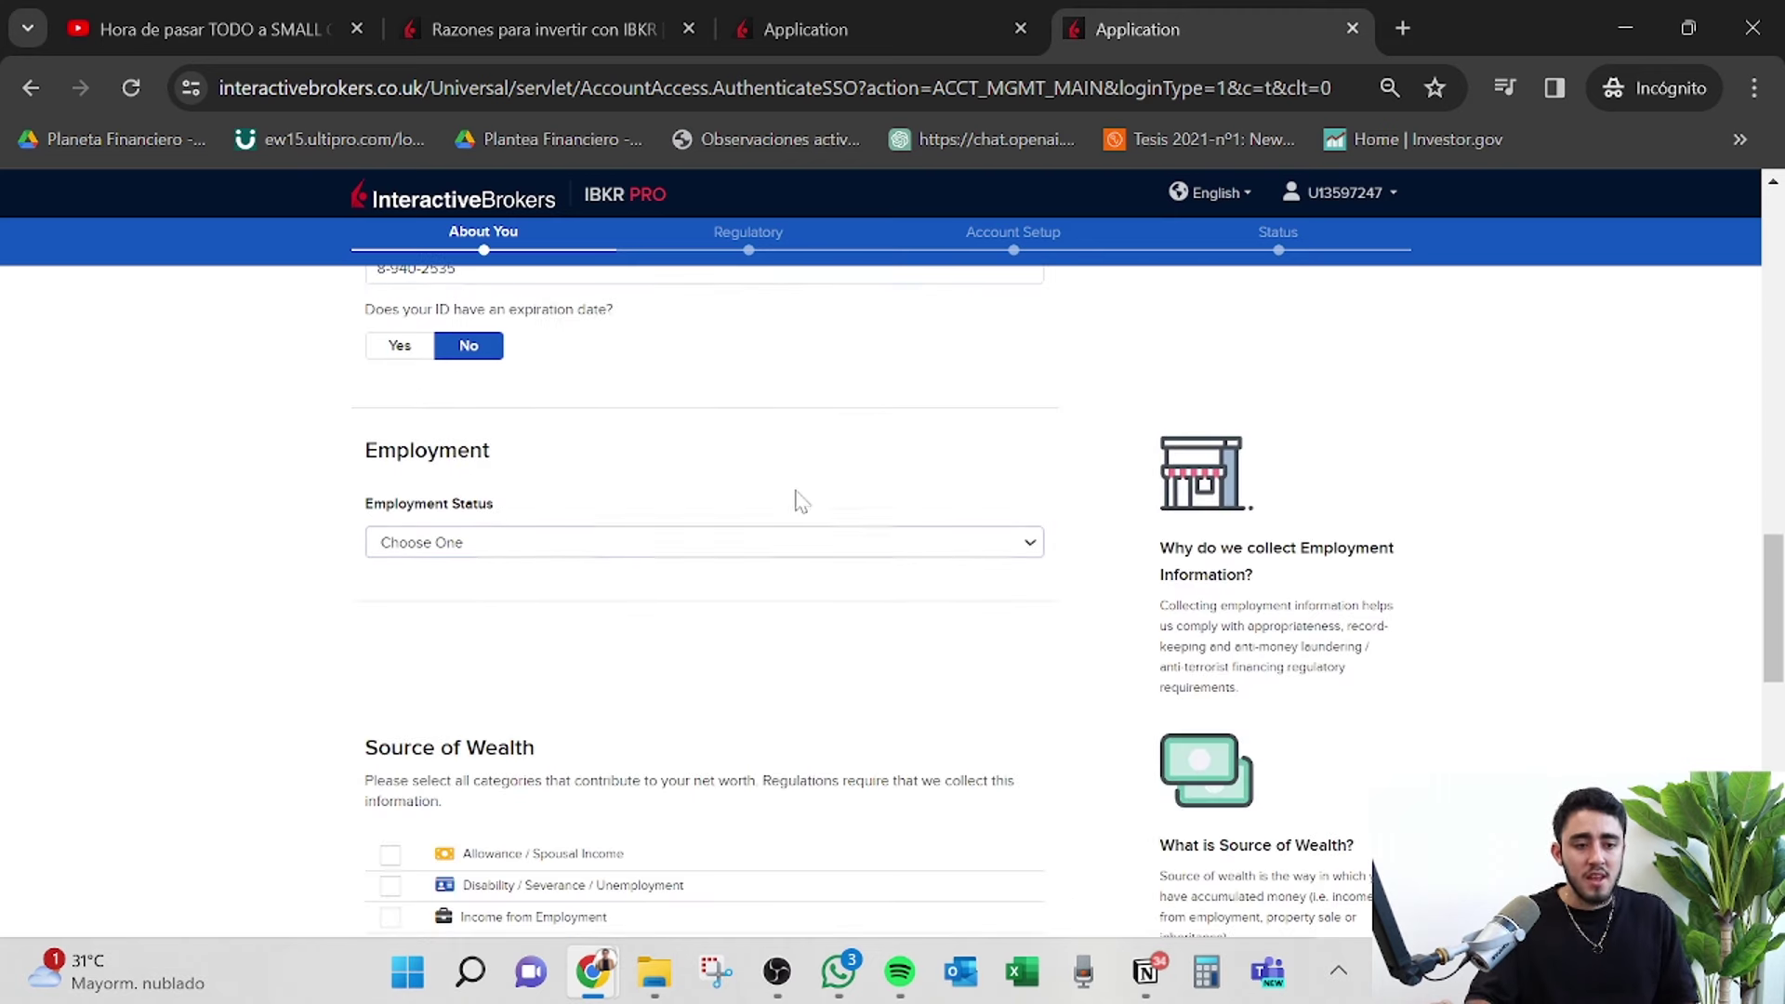
scroll(806, 491, down, 2)
scroll(805, 491, up, 1)
scroll(808, 500, up, 1)
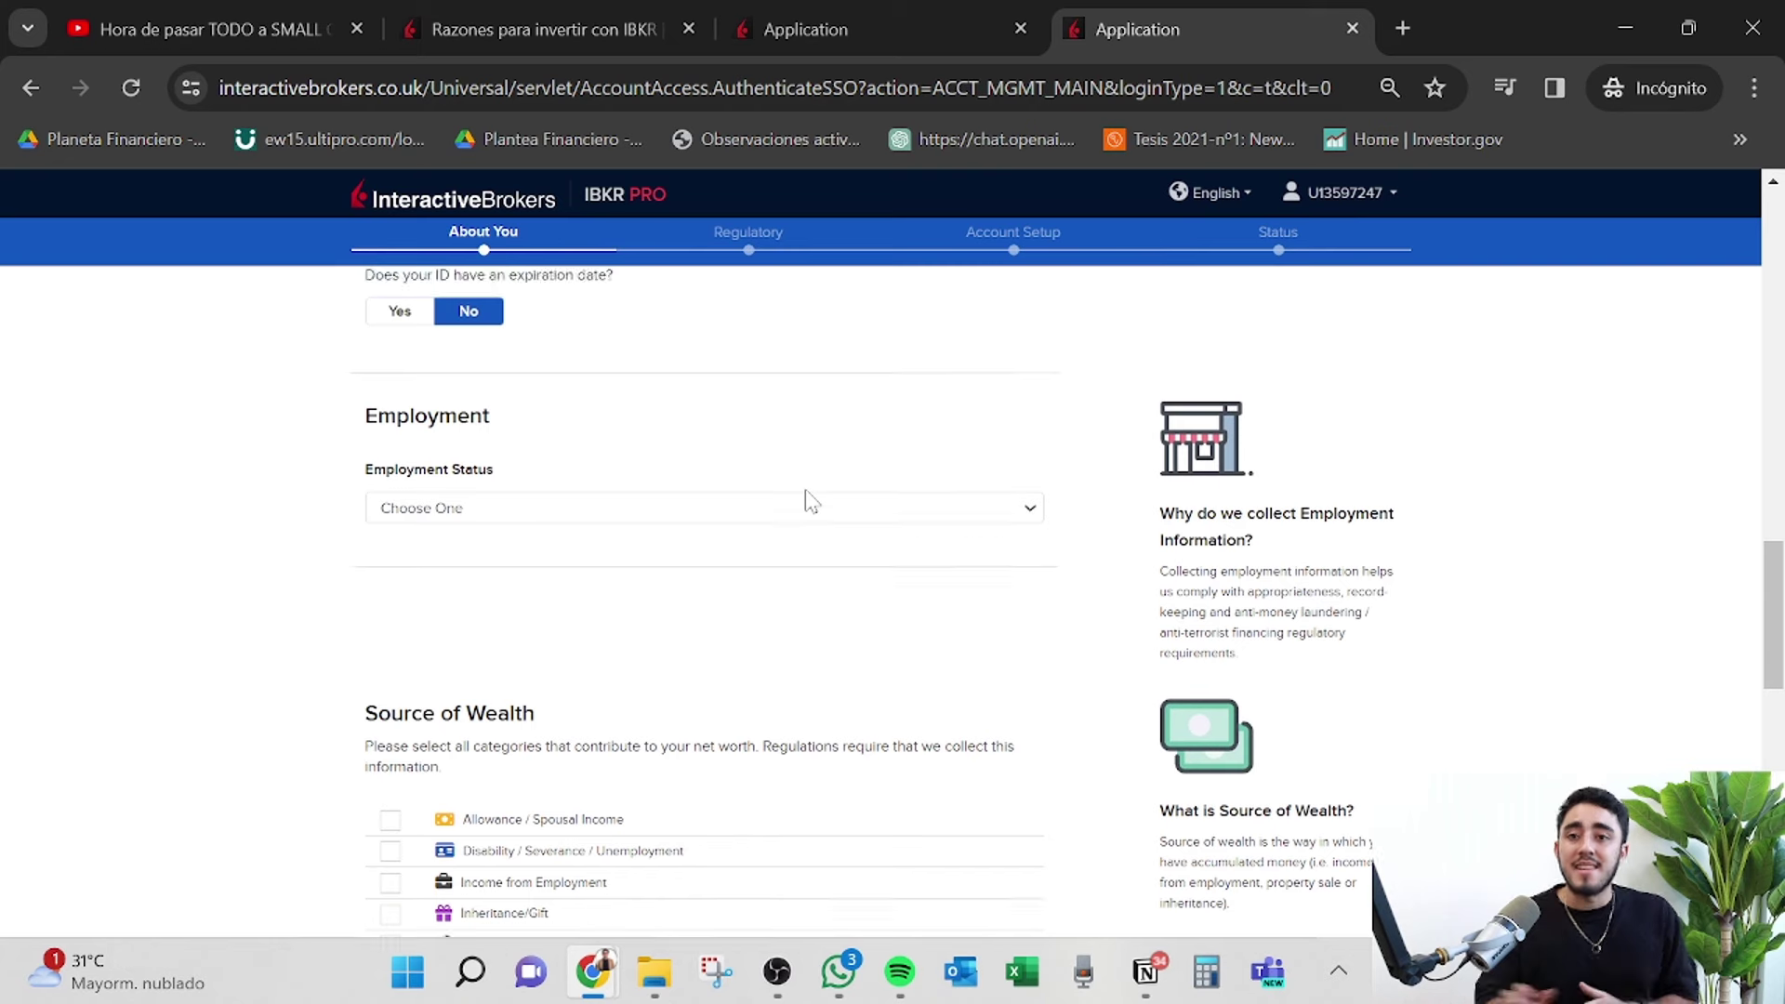
scroll(807, 500, down, 2)
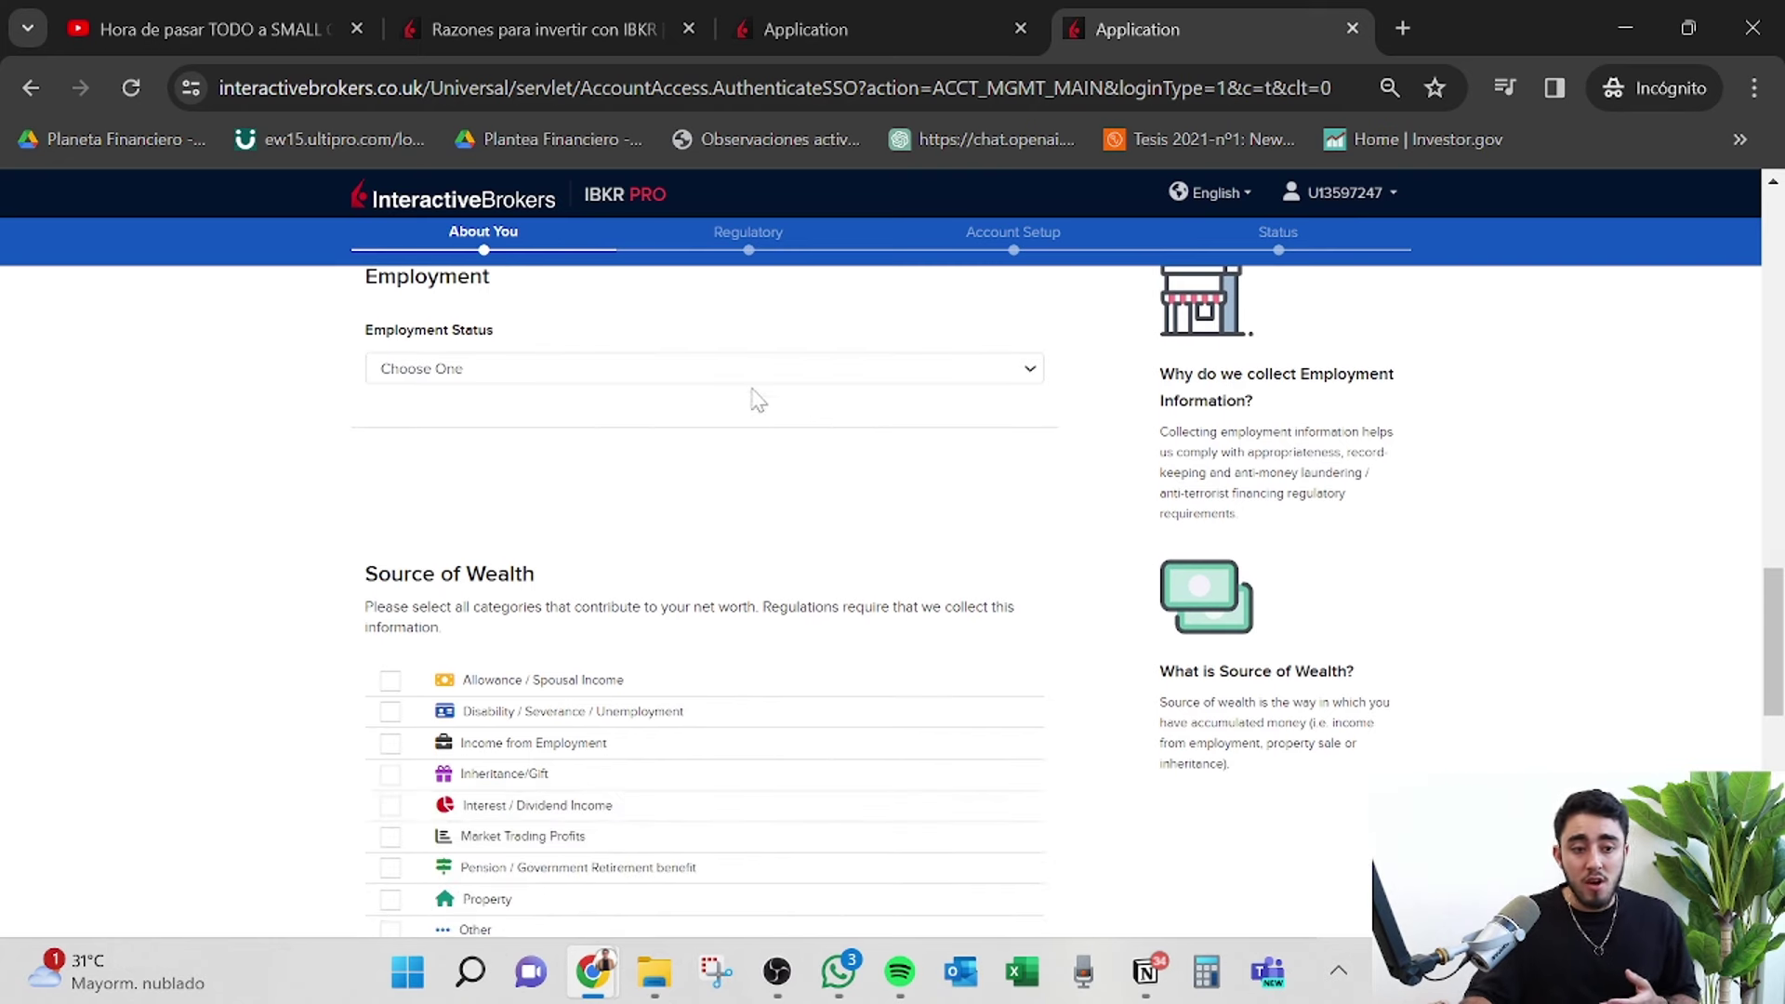
Set employment status to Employed with employer name 'cruz roja'.
click(797, 372)
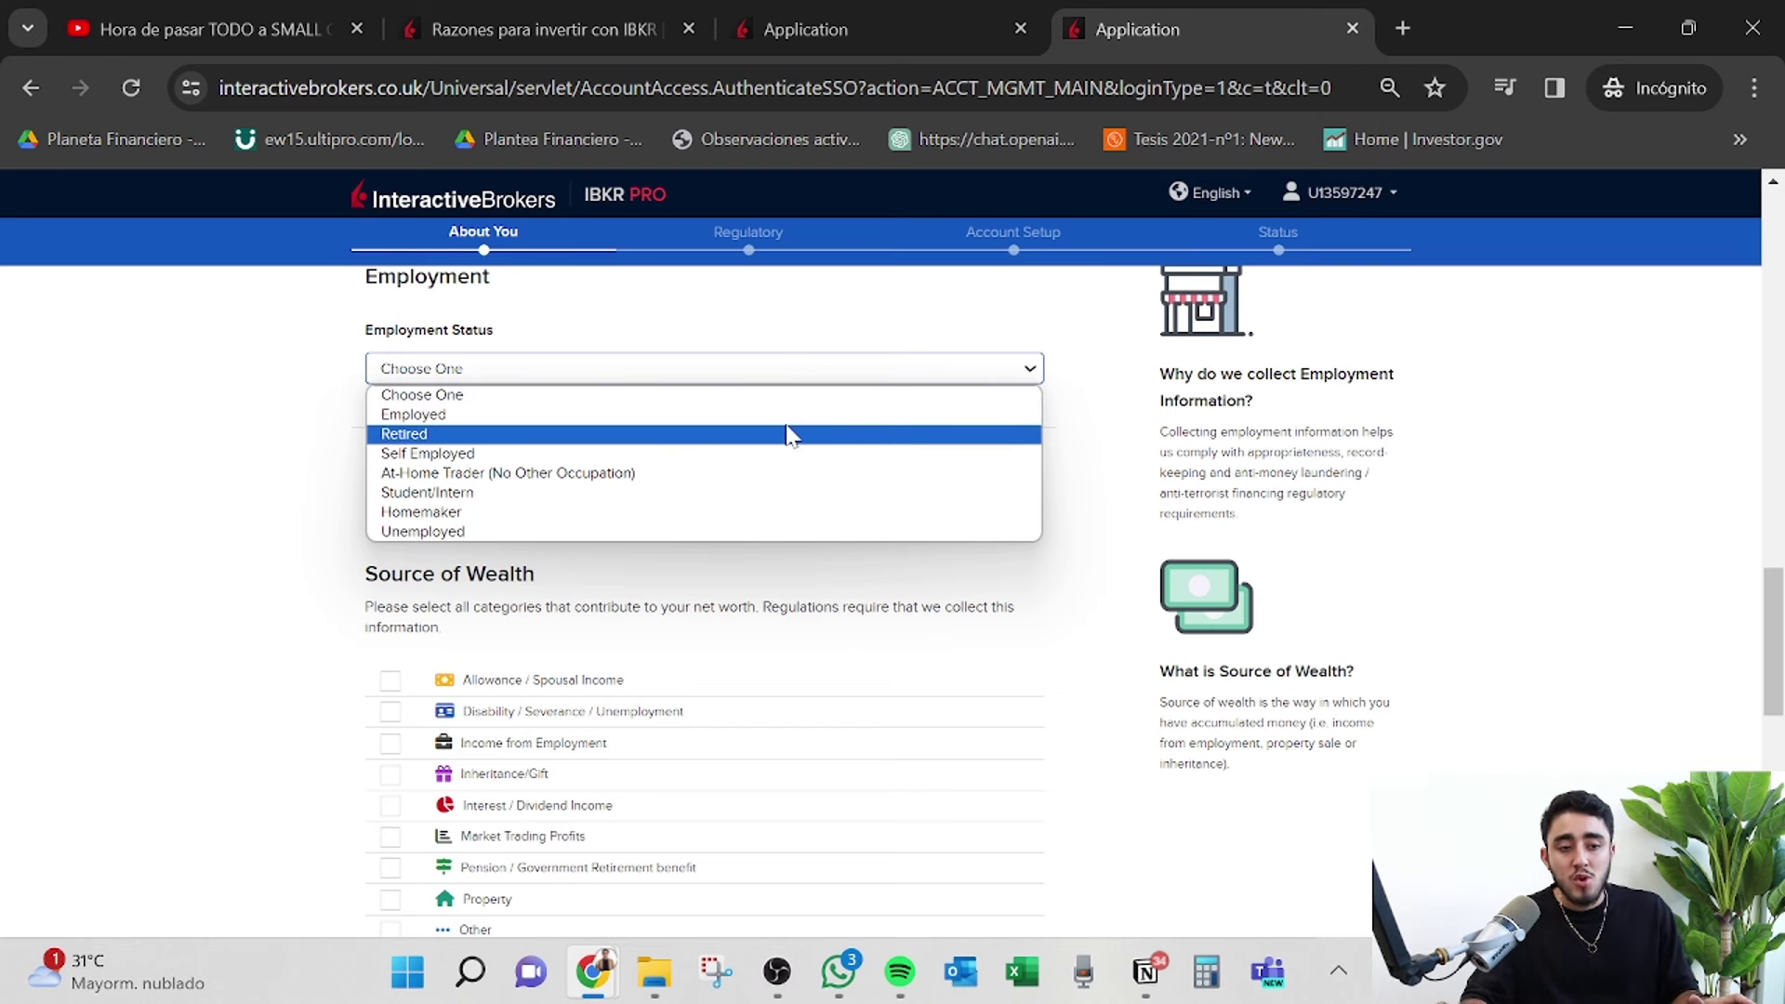
click(796, 415)
scroll(812, 475, down, 2)
click(813, 474)
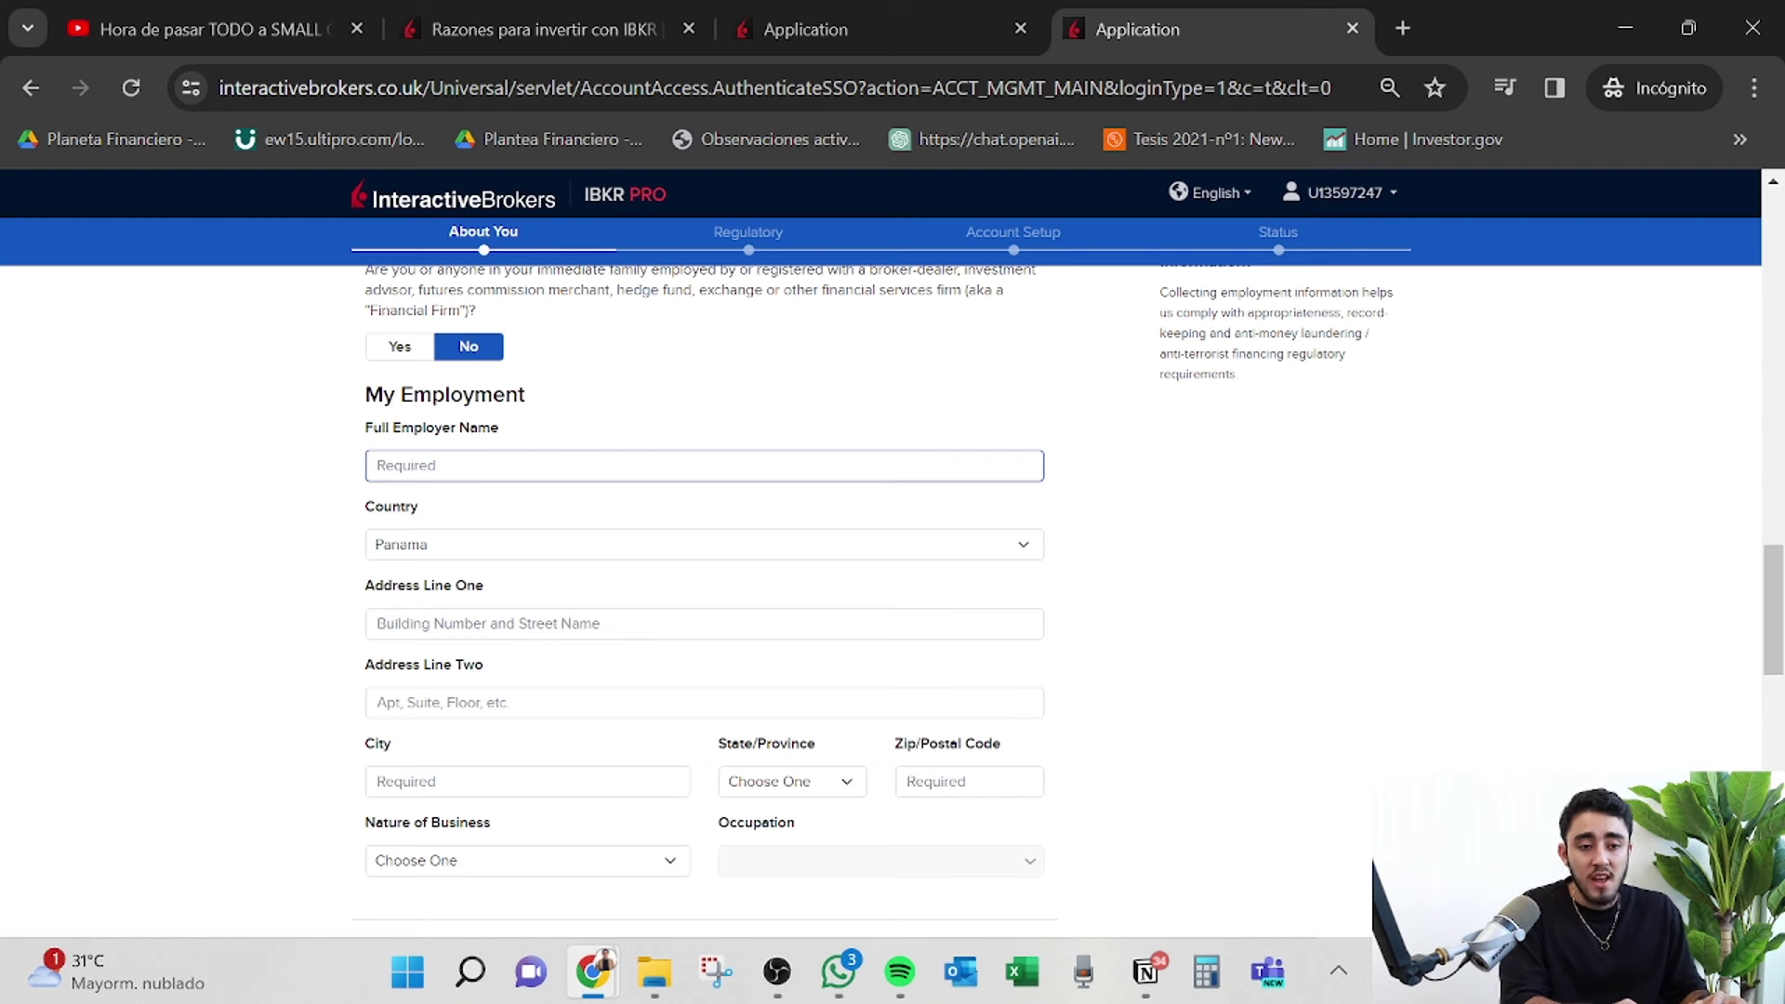
text(cruz roja)
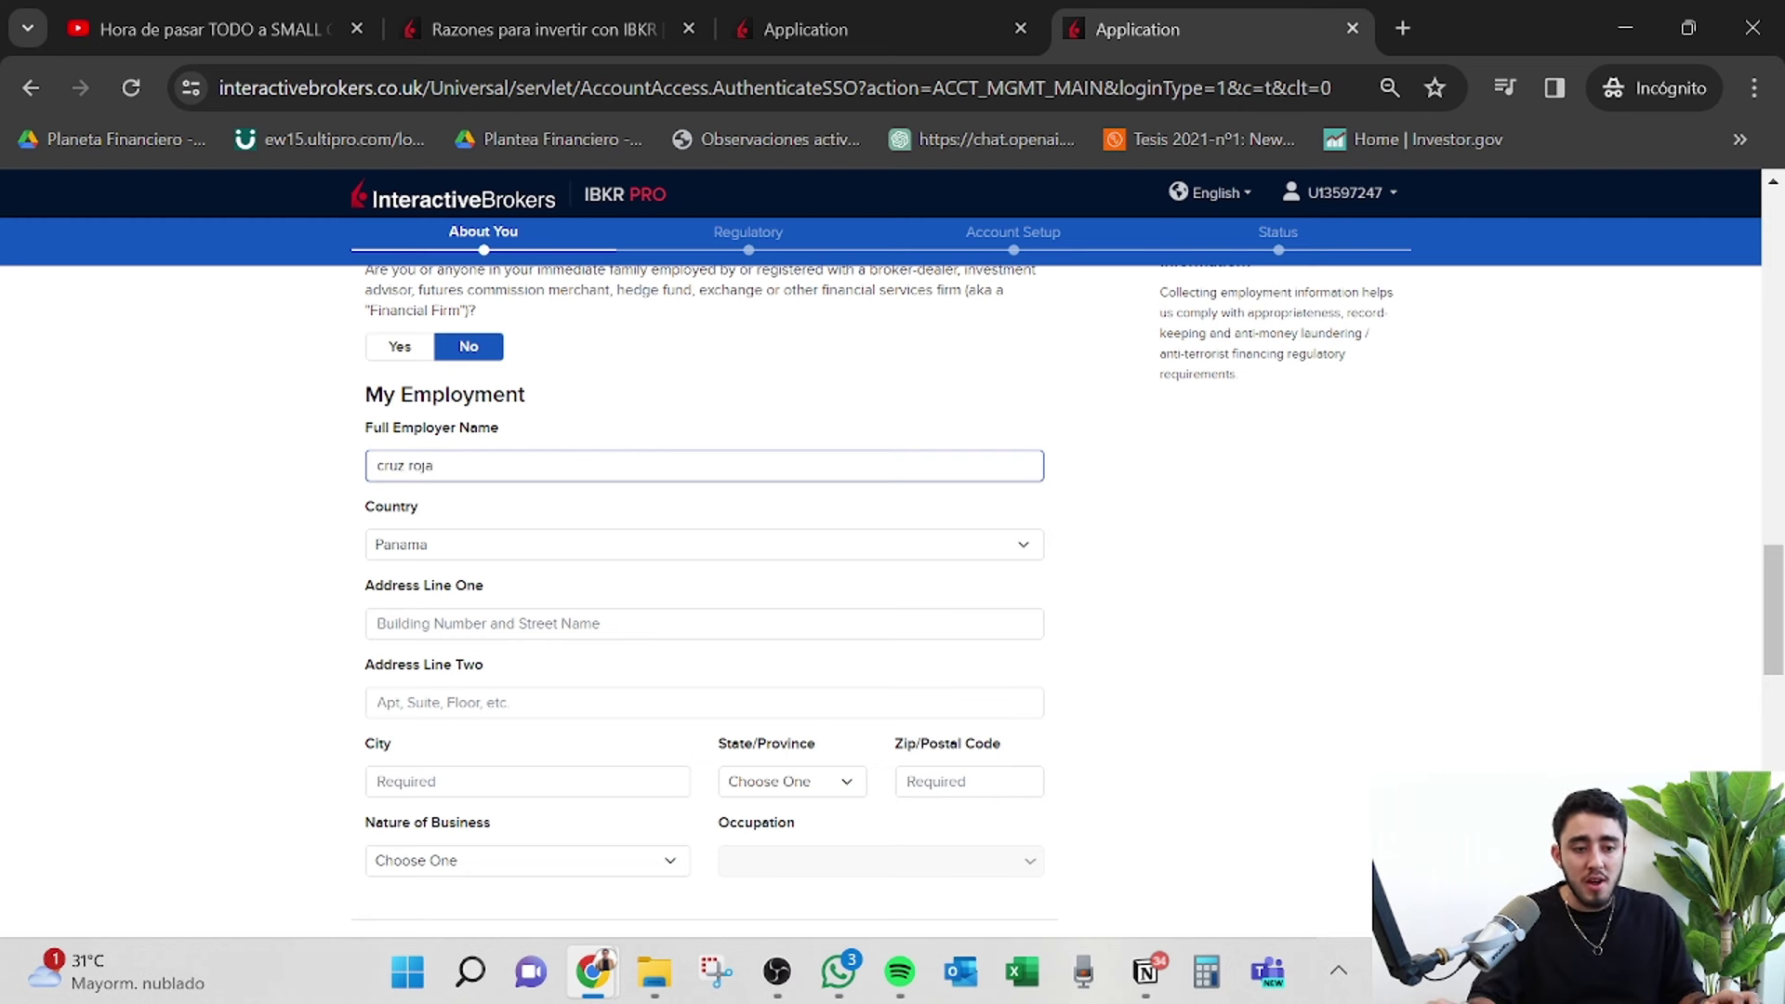
Enter the employer's address lines, city panama, province Panama and postal code 507.
scroll(685, 498, down, 2)
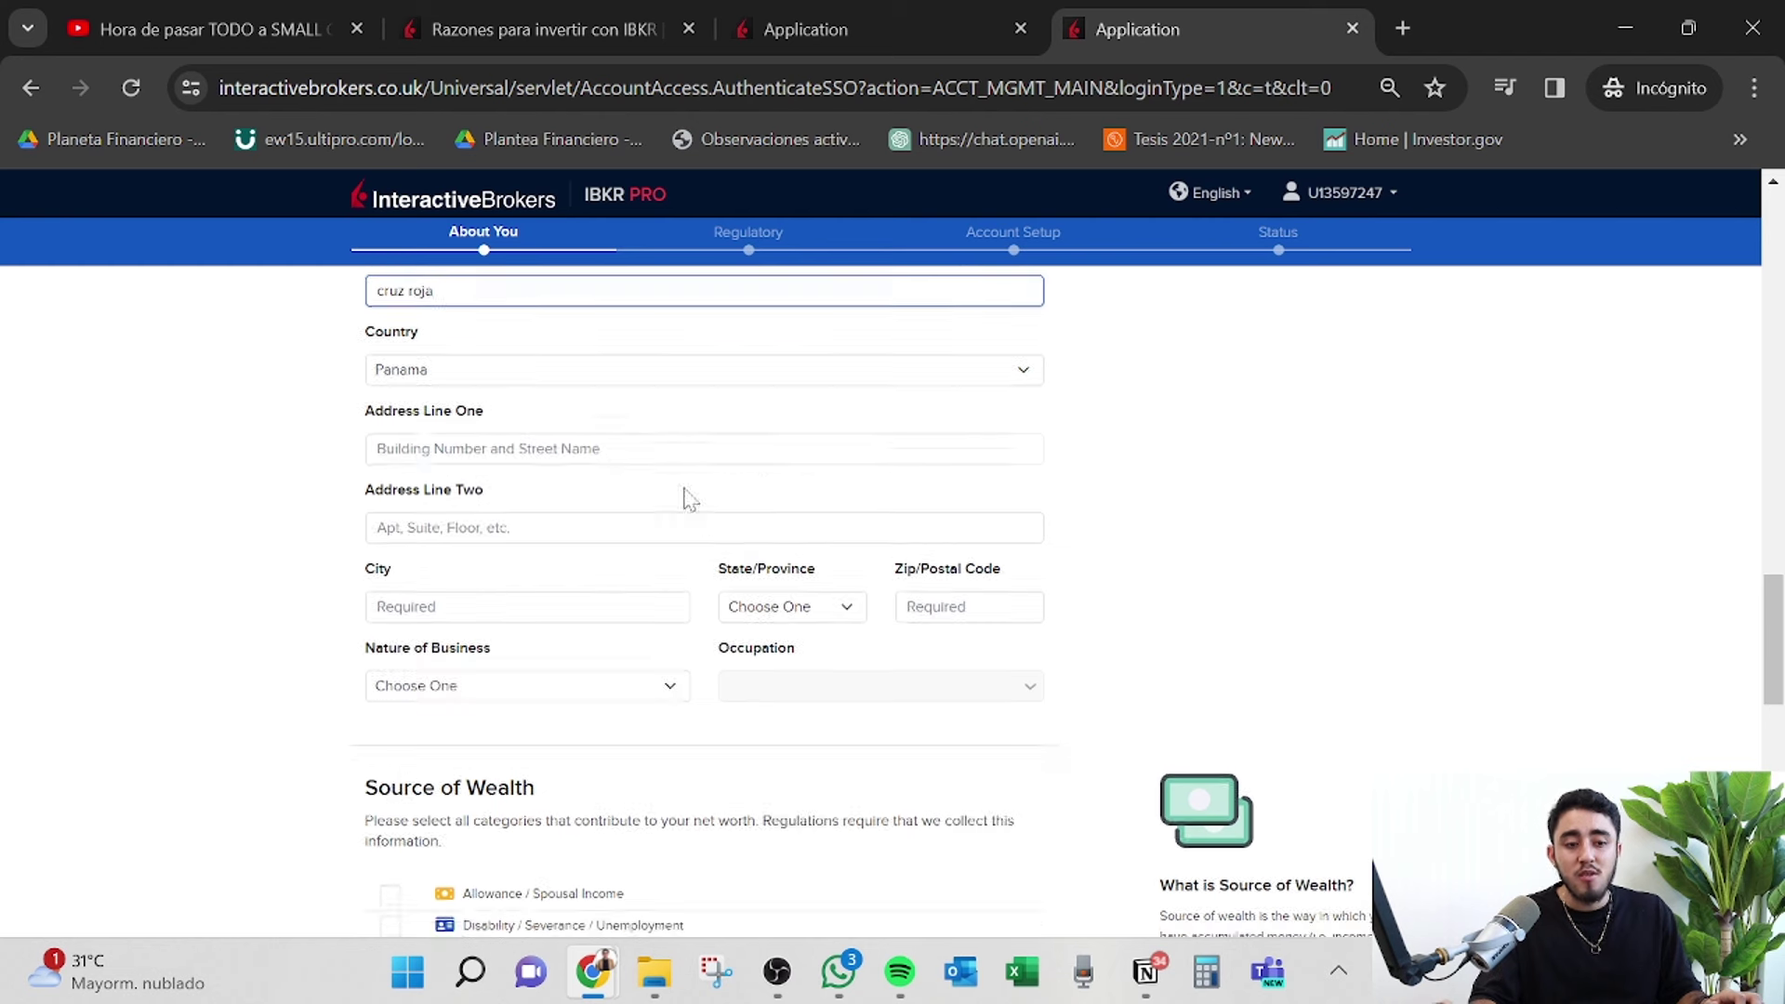
click(688, 450)
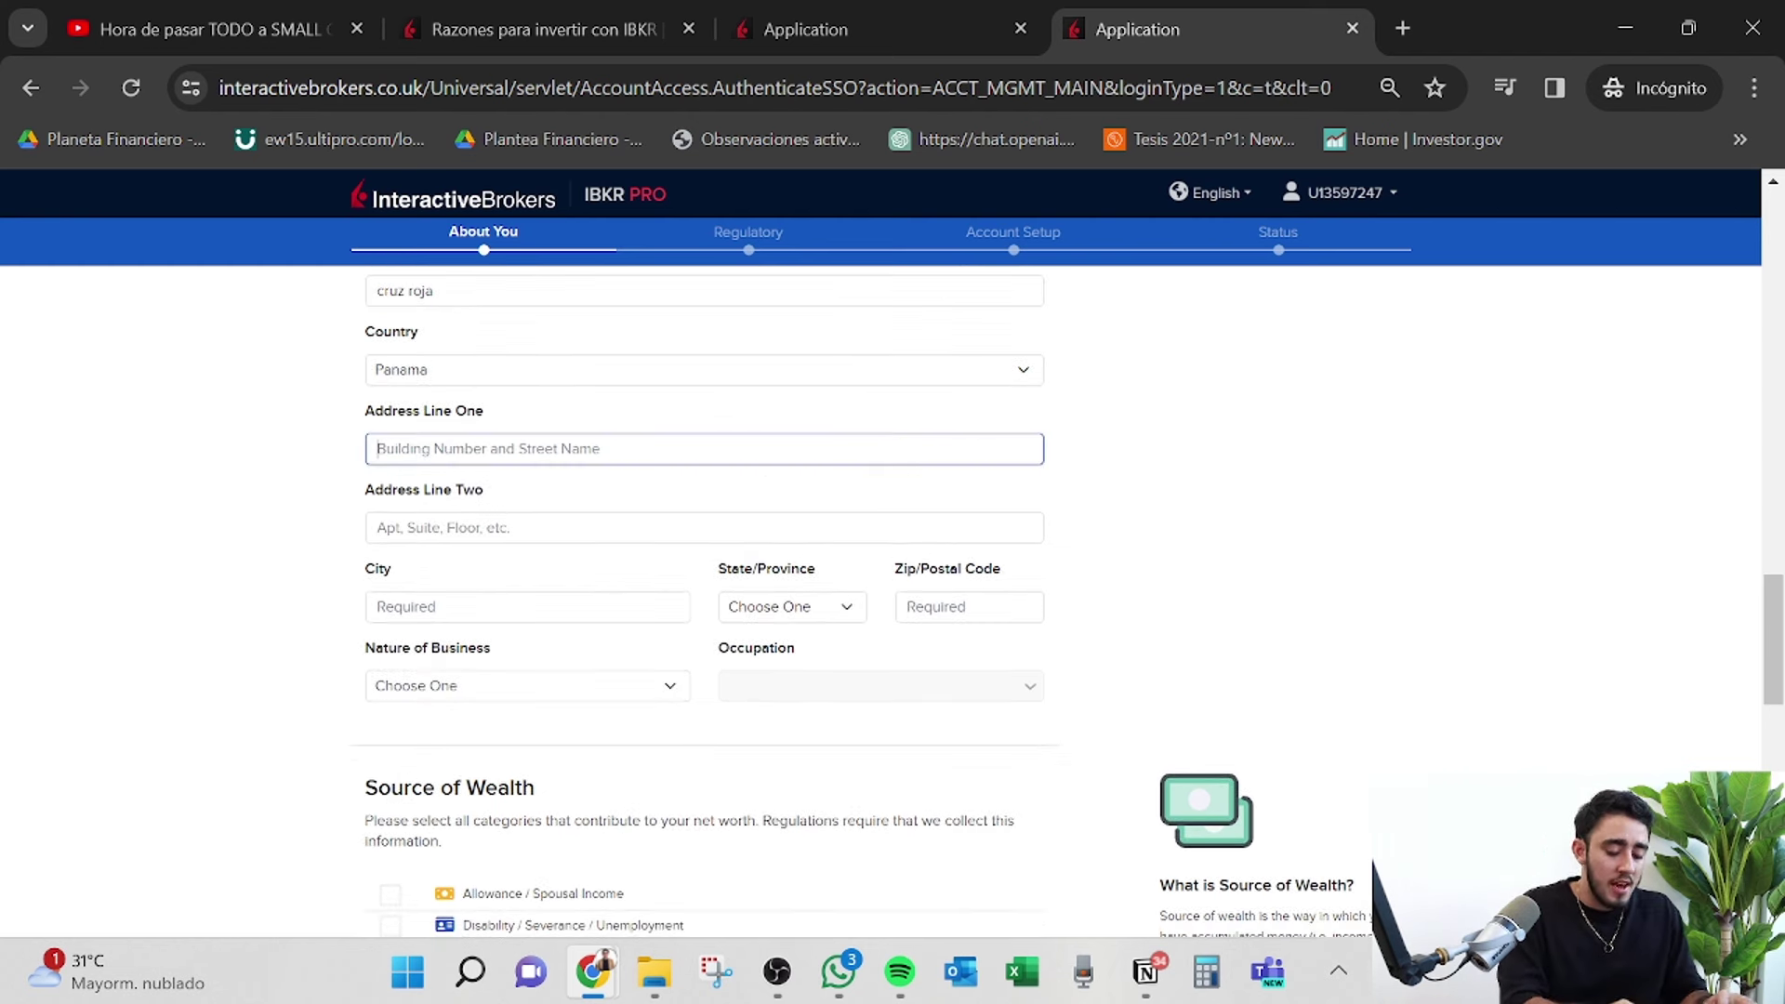
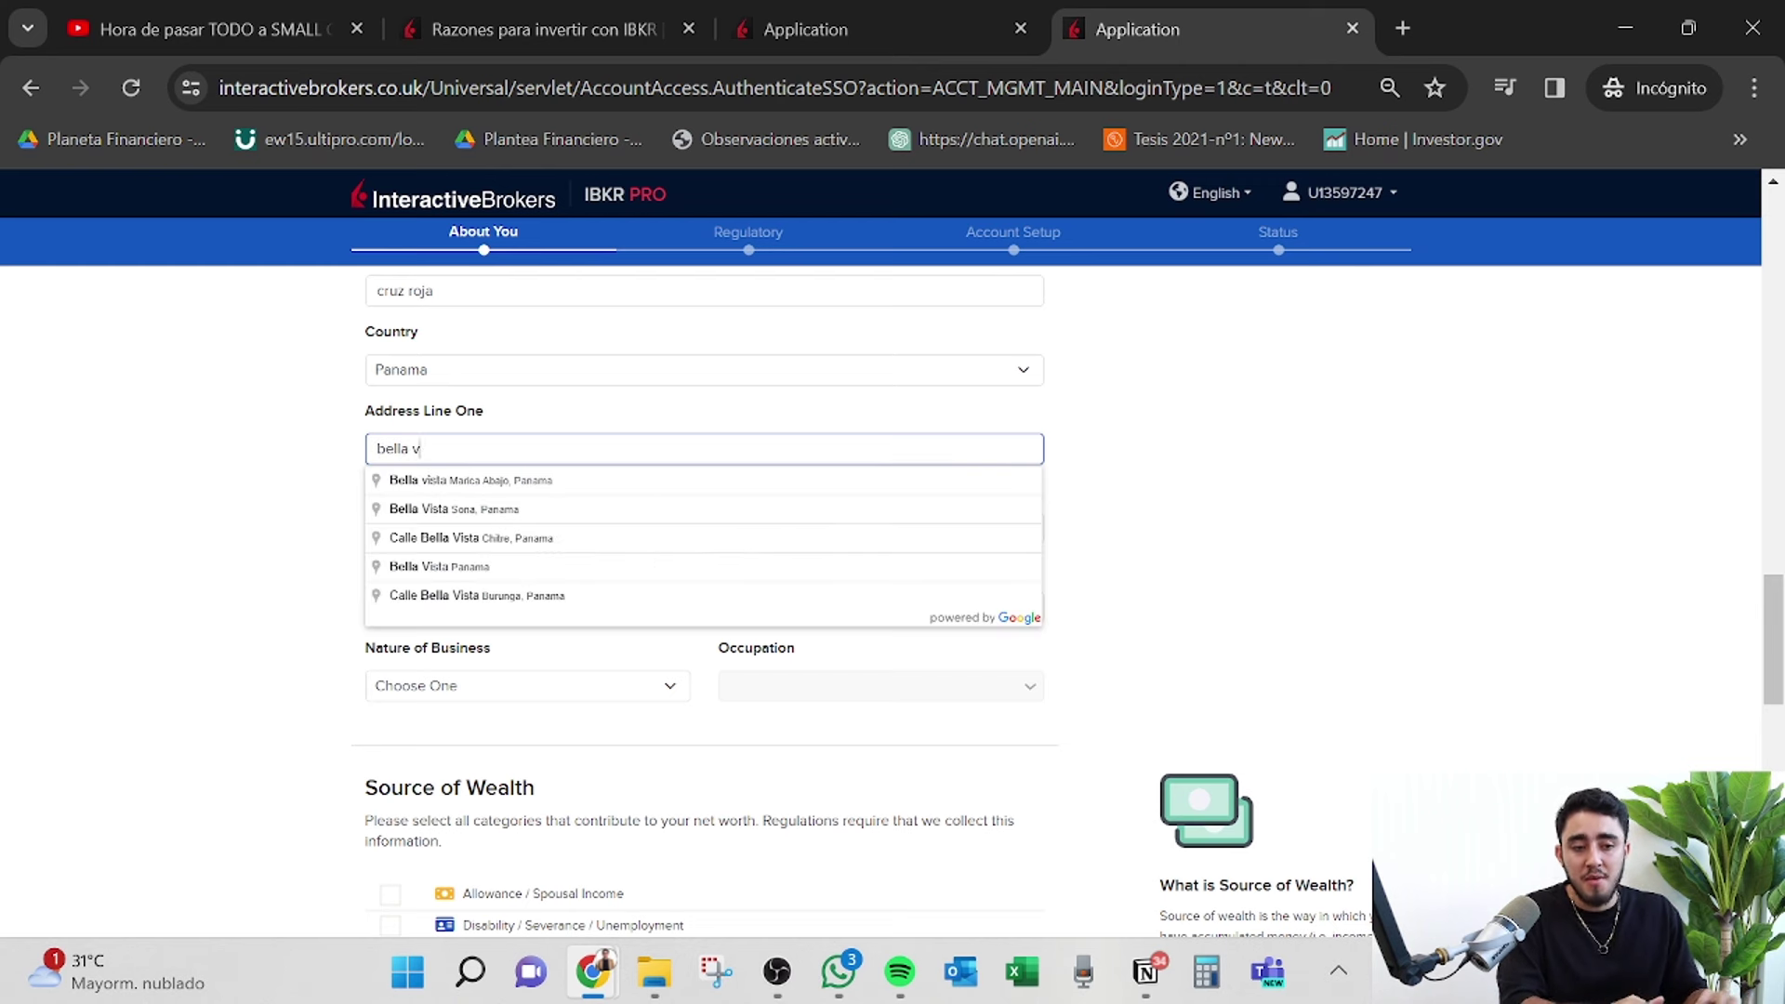
key(Tab)
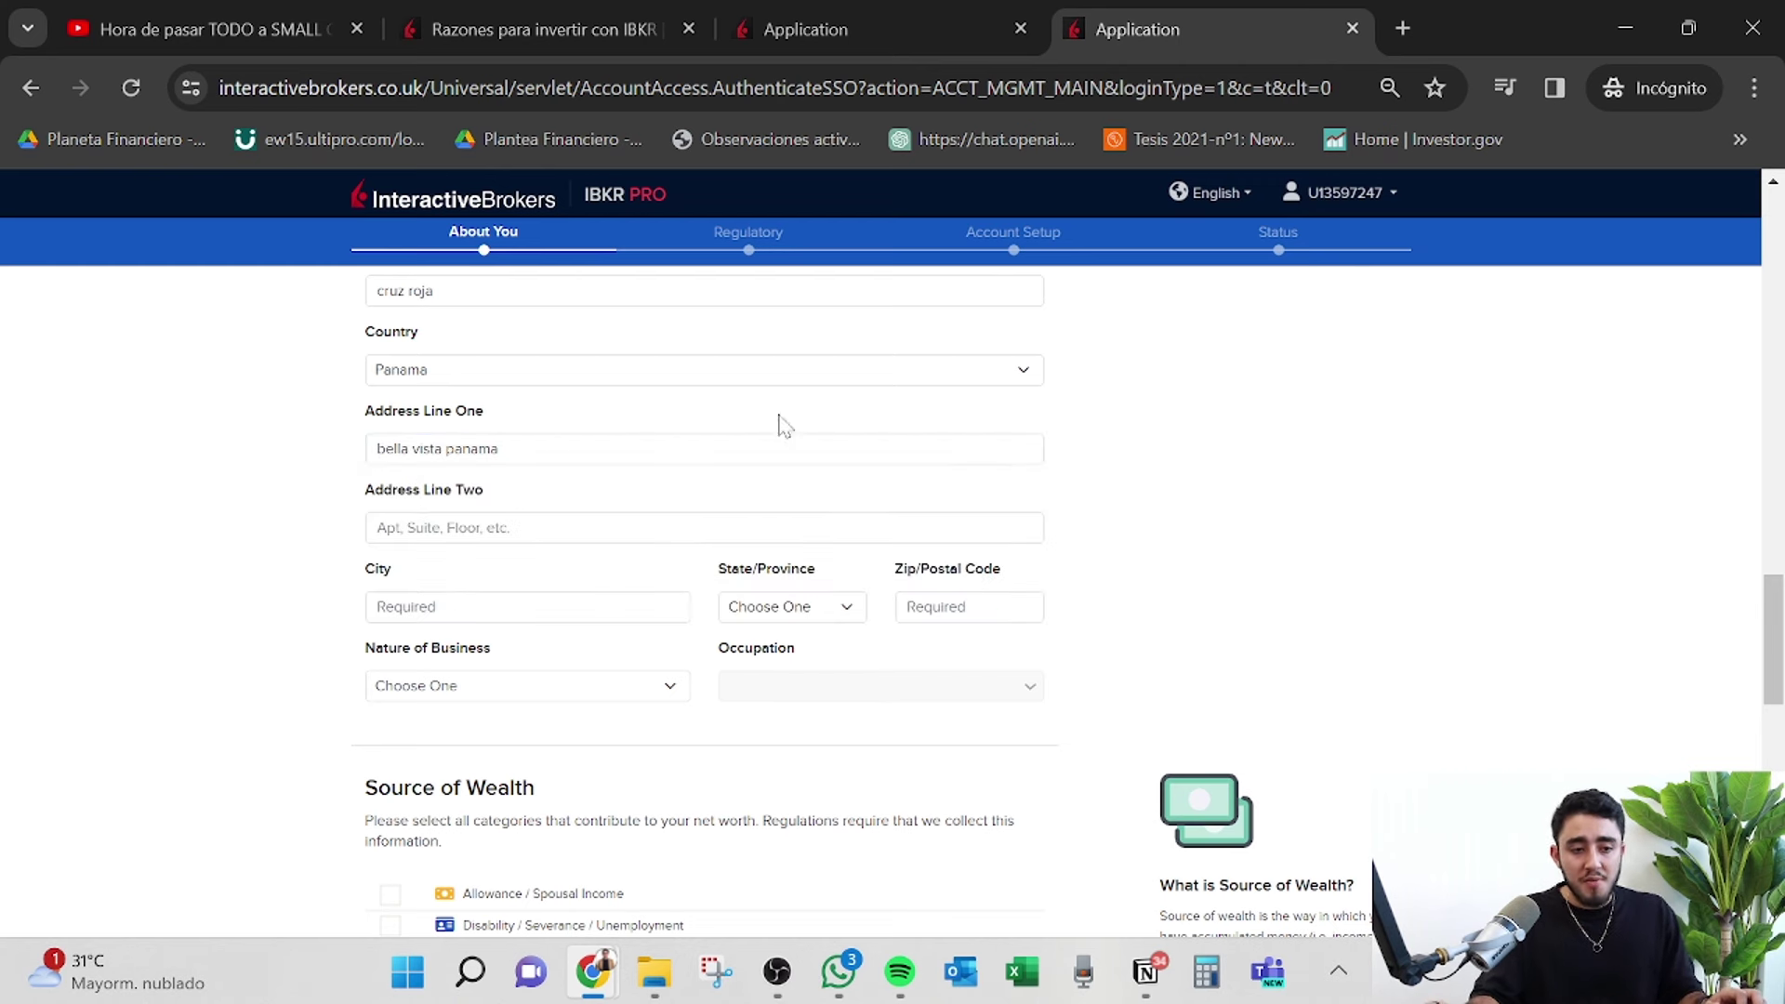
text(edificio)
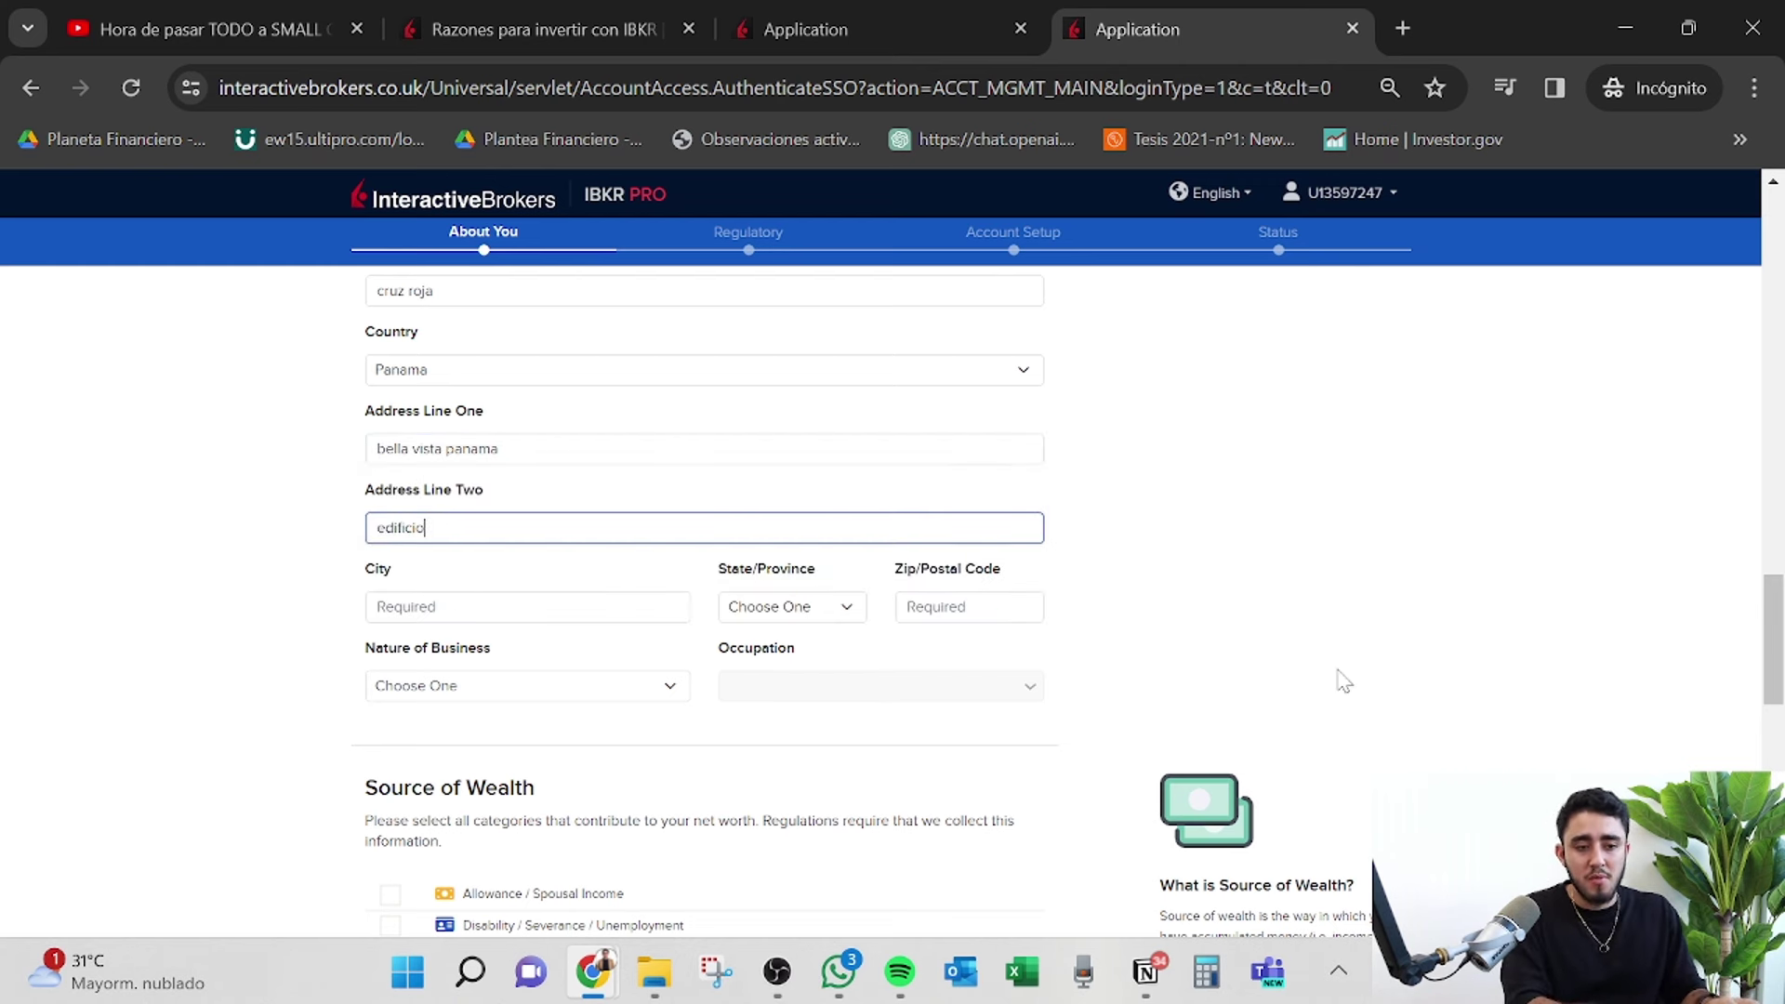
text( 21)
key(Tab)
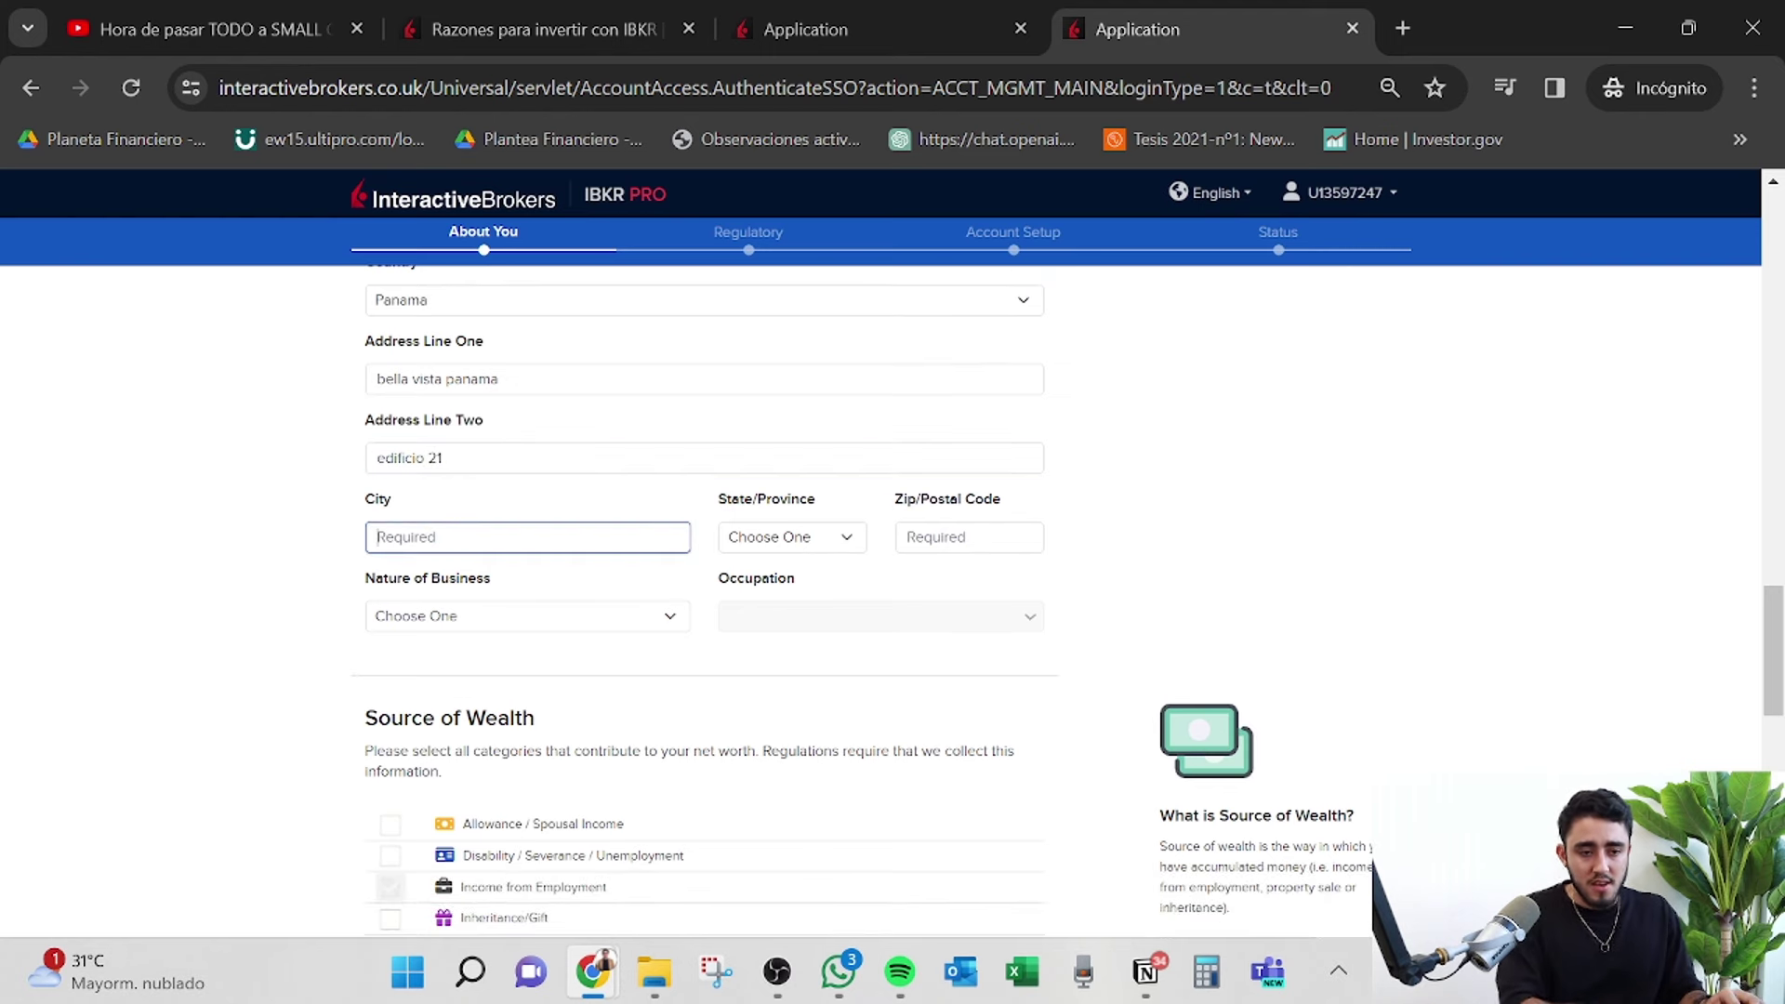
text(panama)
scroll(573, 507, down, 2)
click(848, 368)
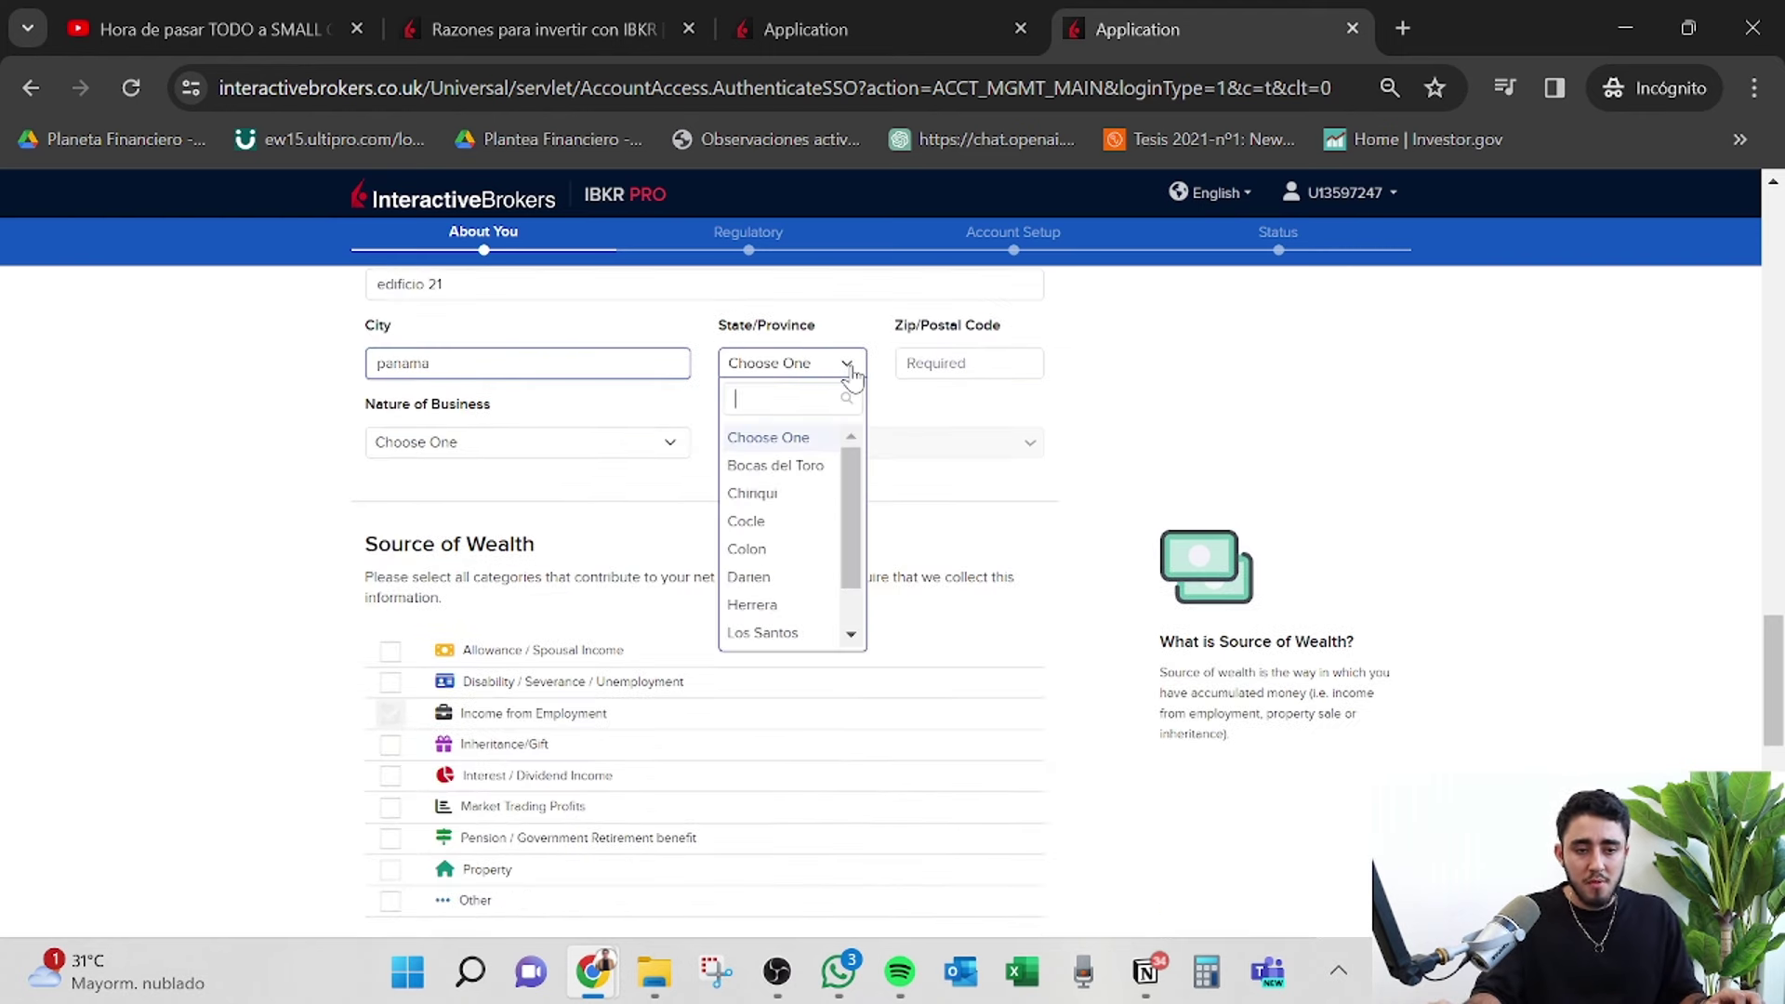
text(pan)
key(Return)
key(Tab)
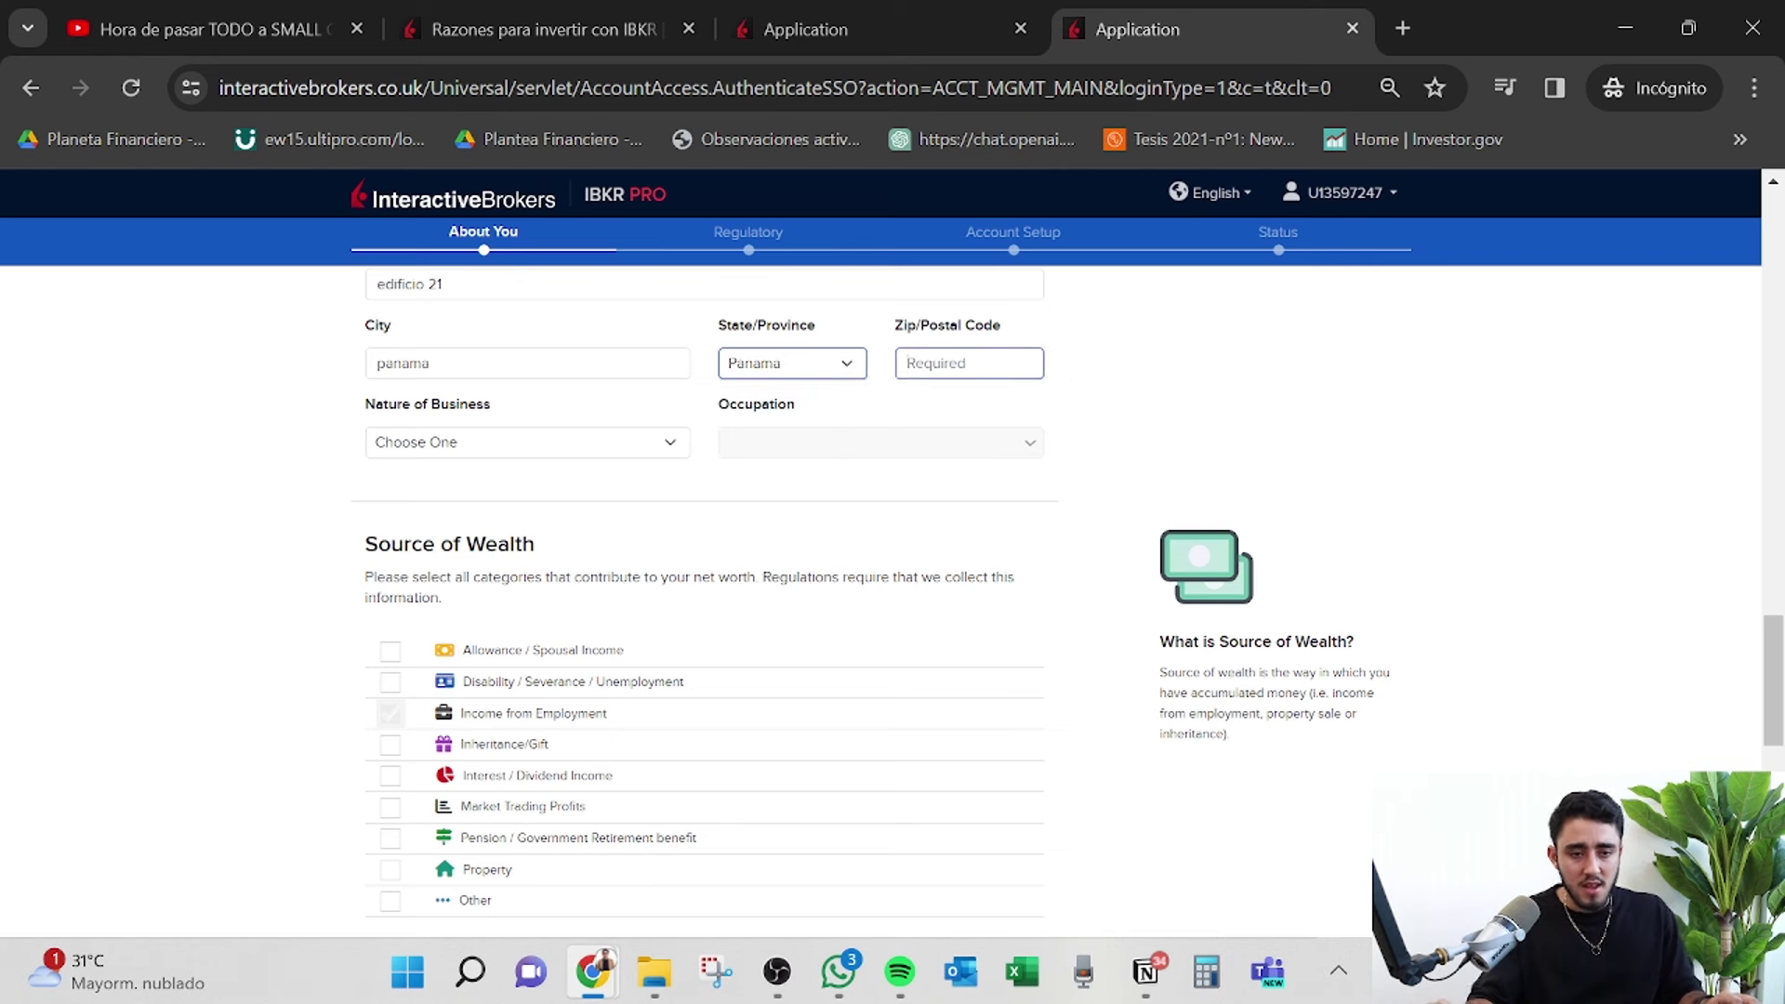
text(507)
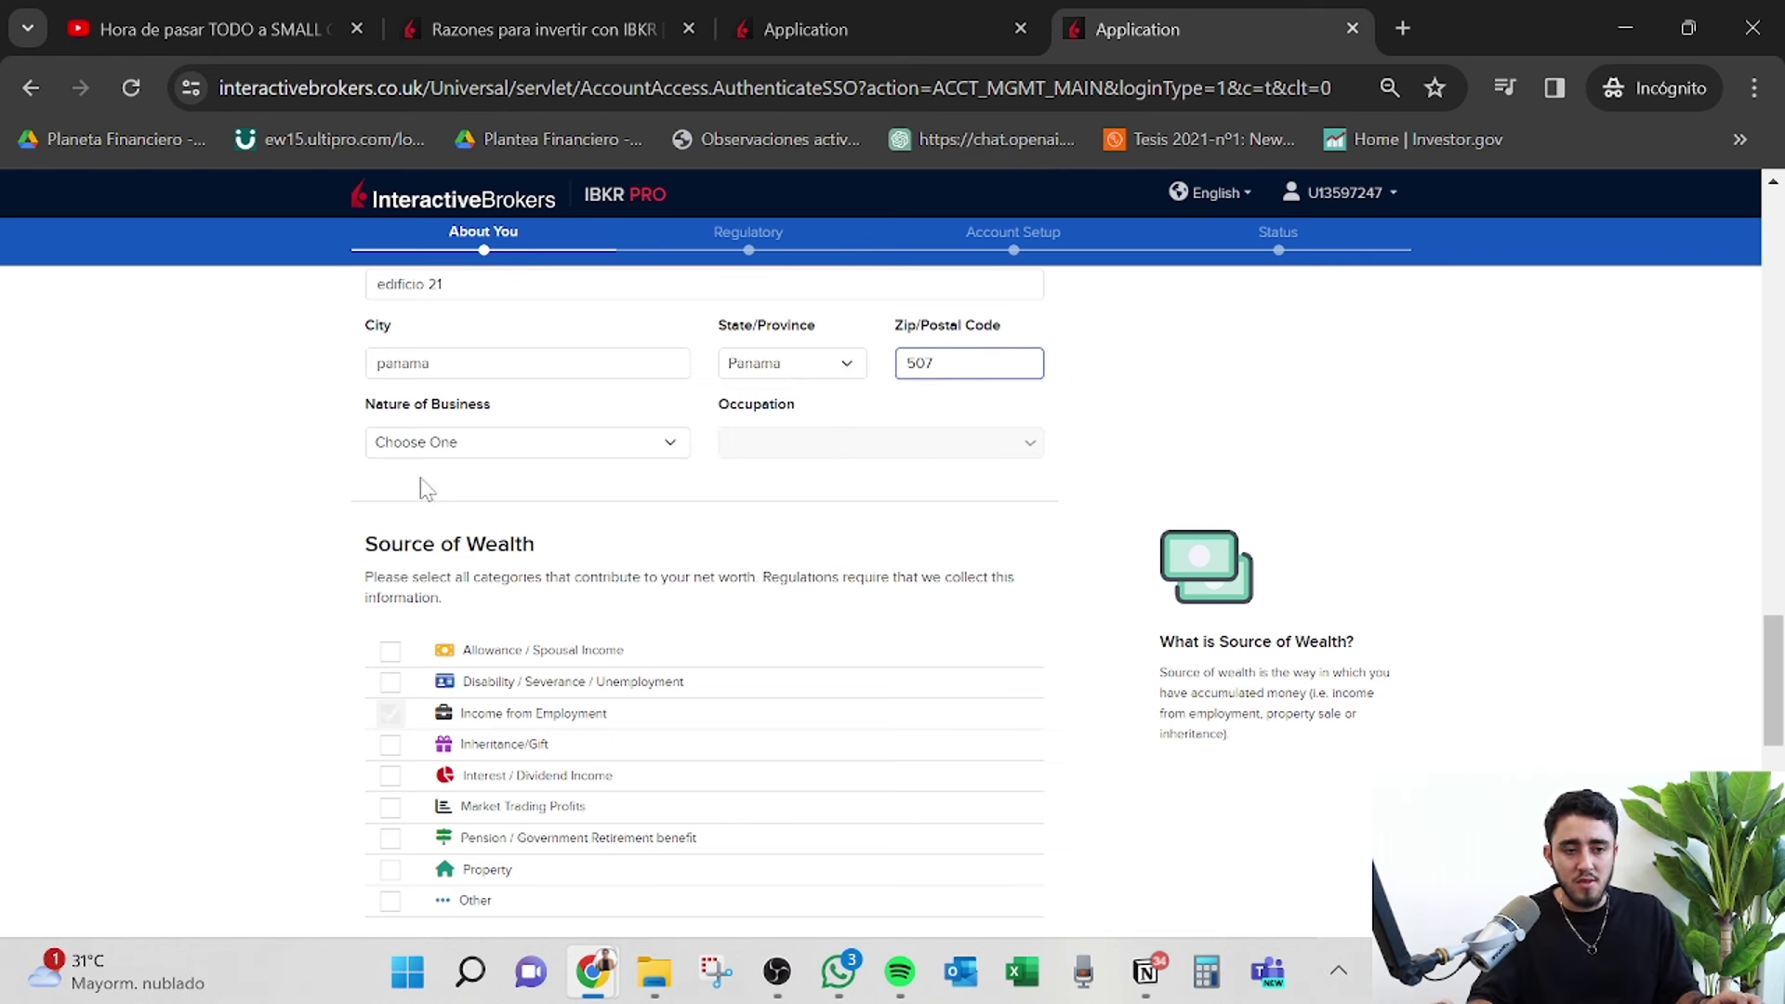
Set nature of business to Healthcare and occupation to Accountant.
click(423, 444)
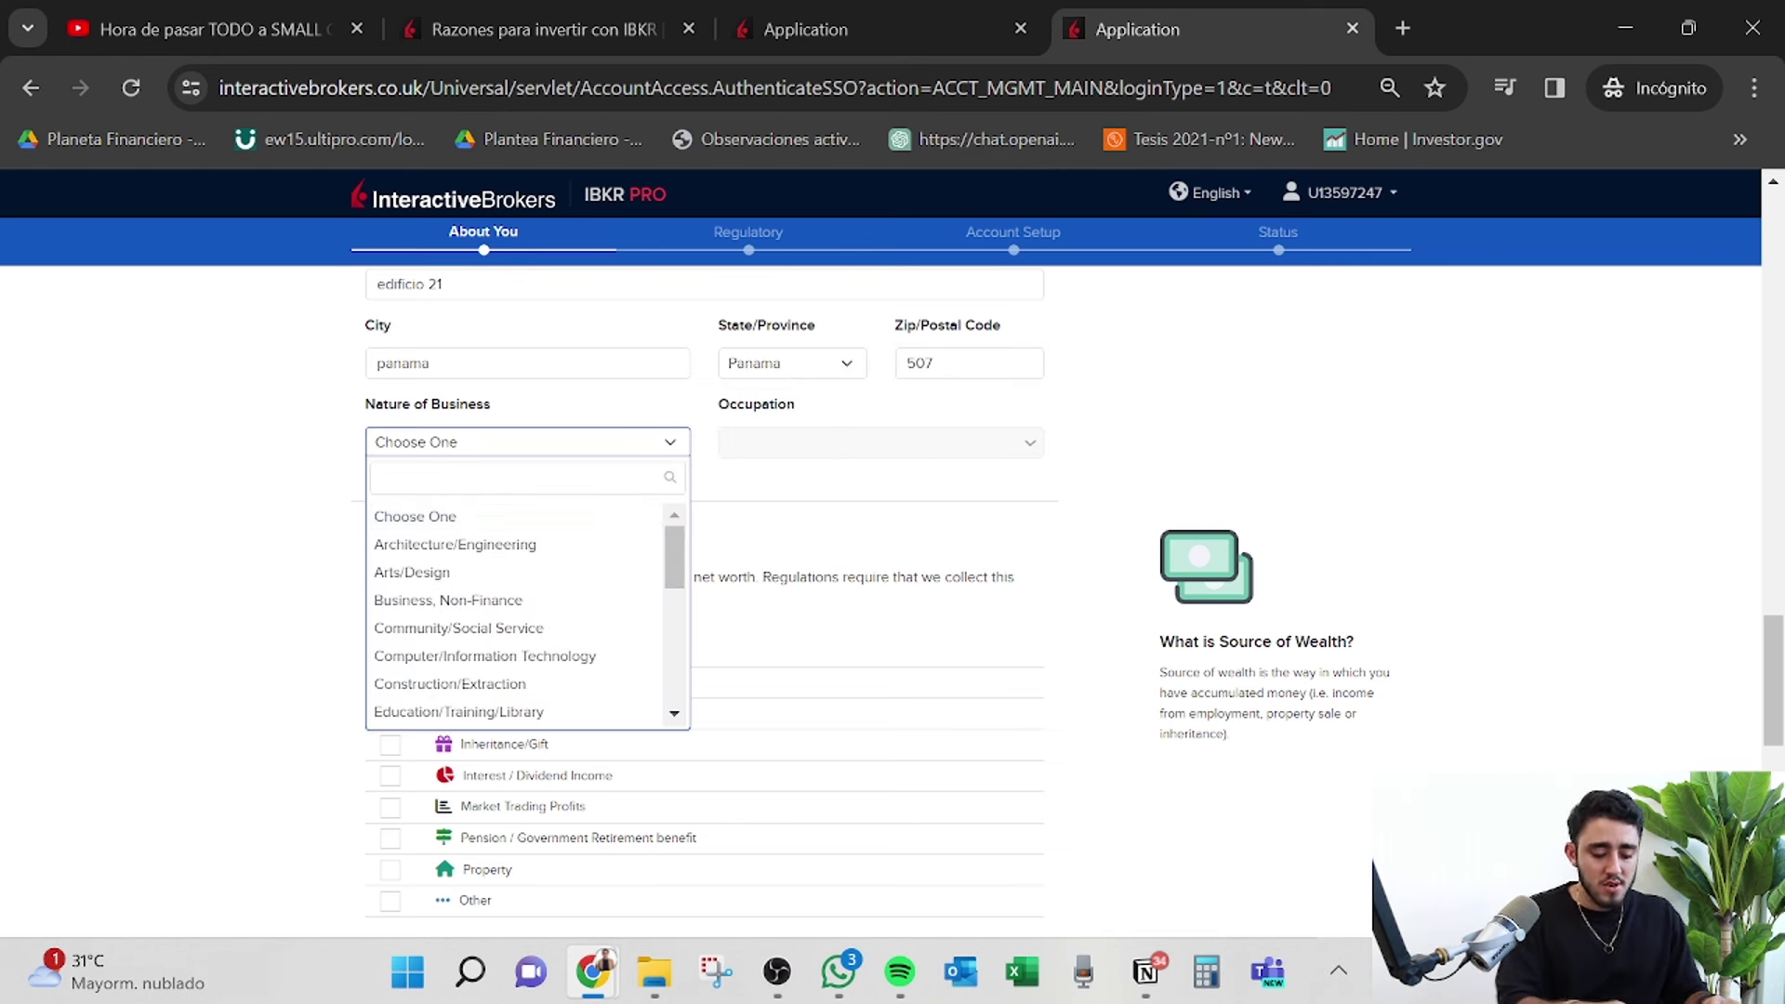
text(hum)
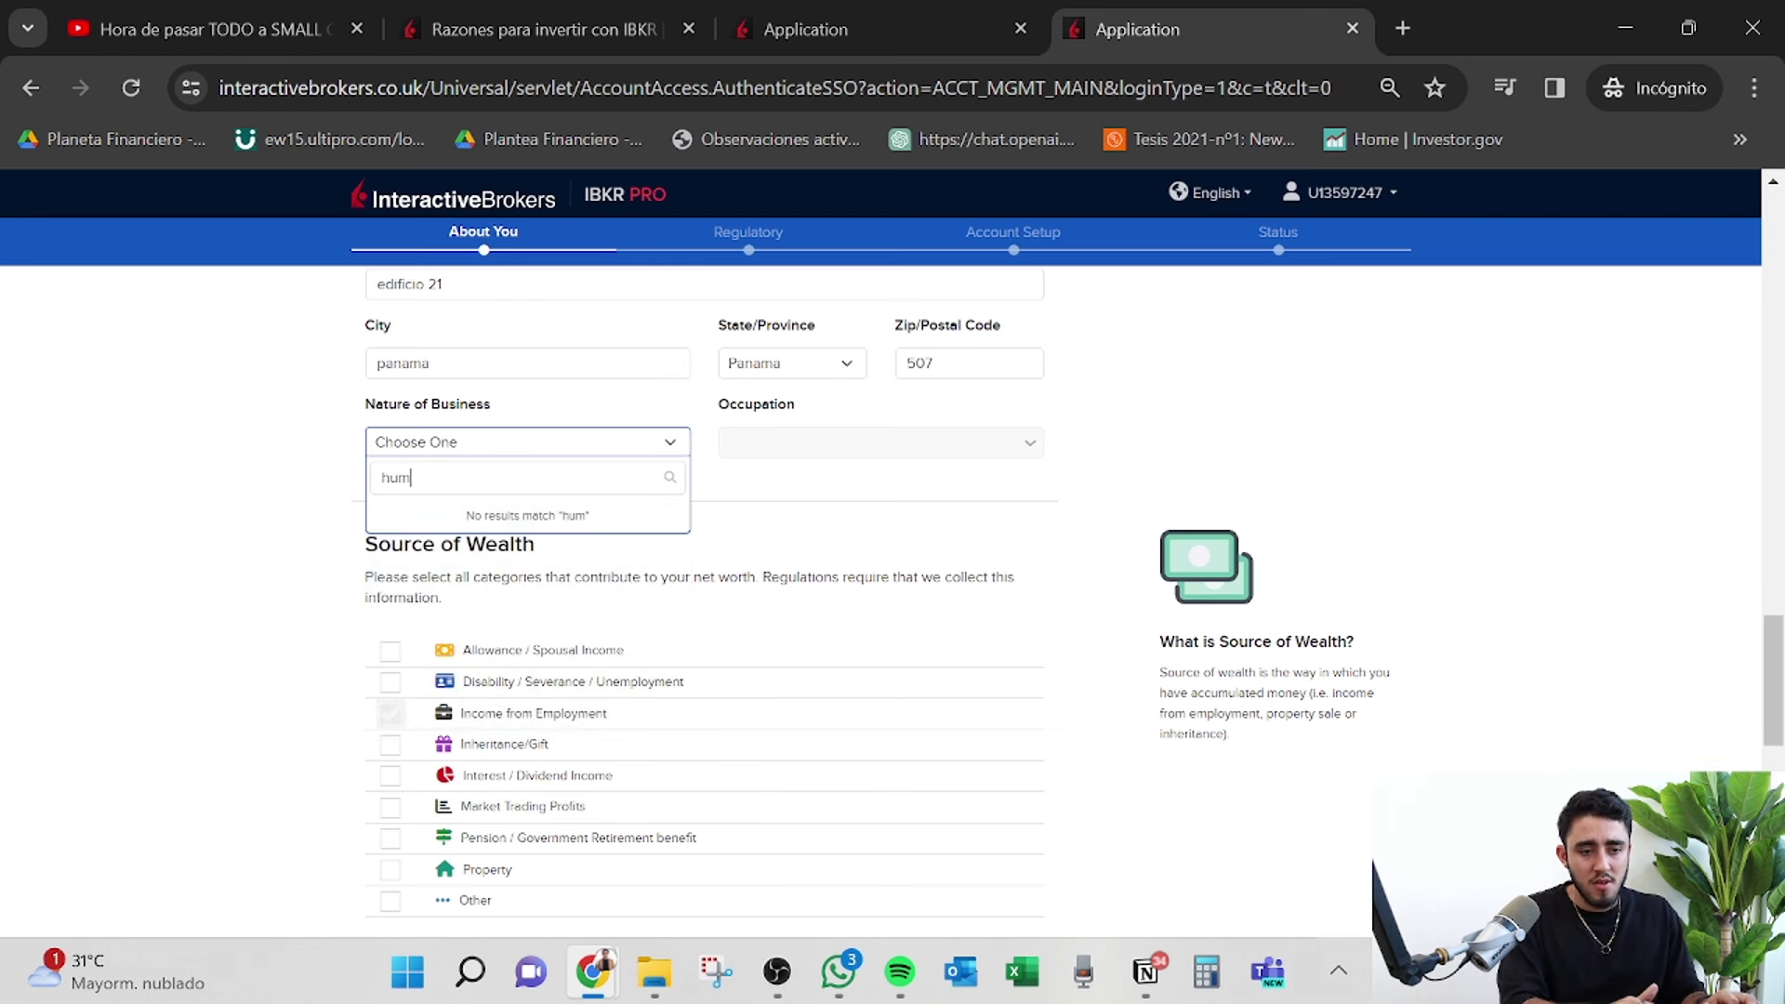
key(BackSpace)
key(BackSpace)
text(e)
click(503, 502)
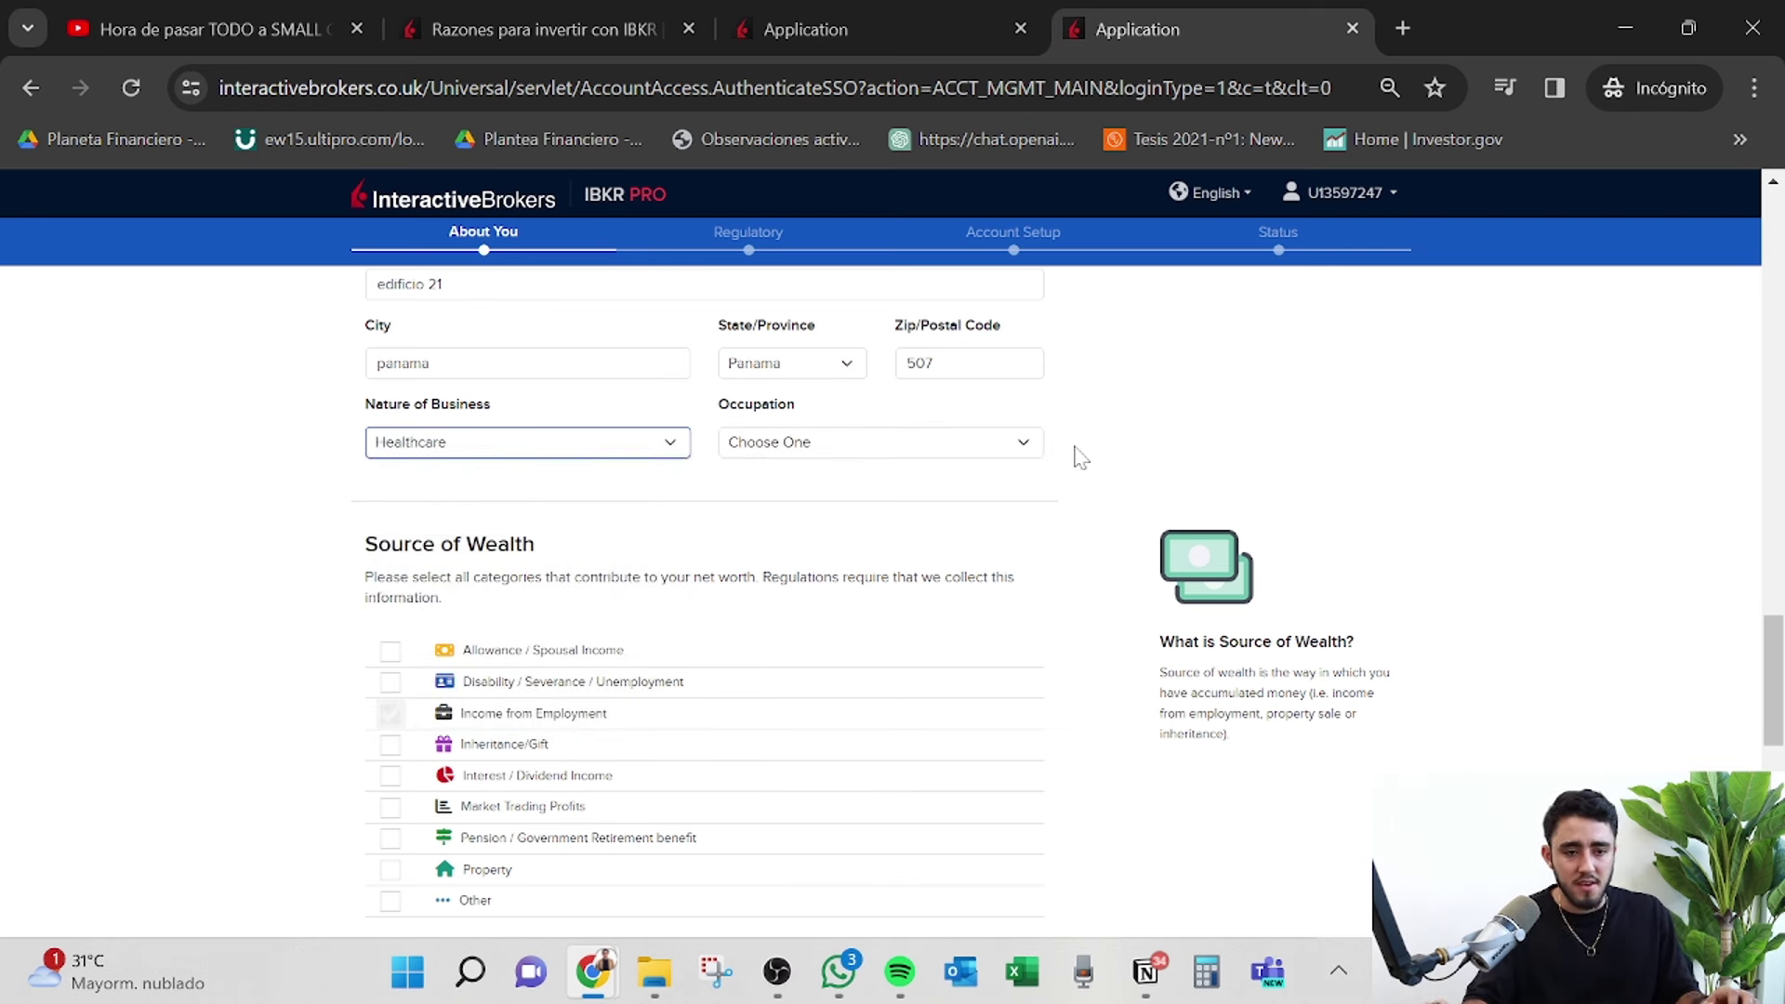
click(921, 444)
click(869, 544)
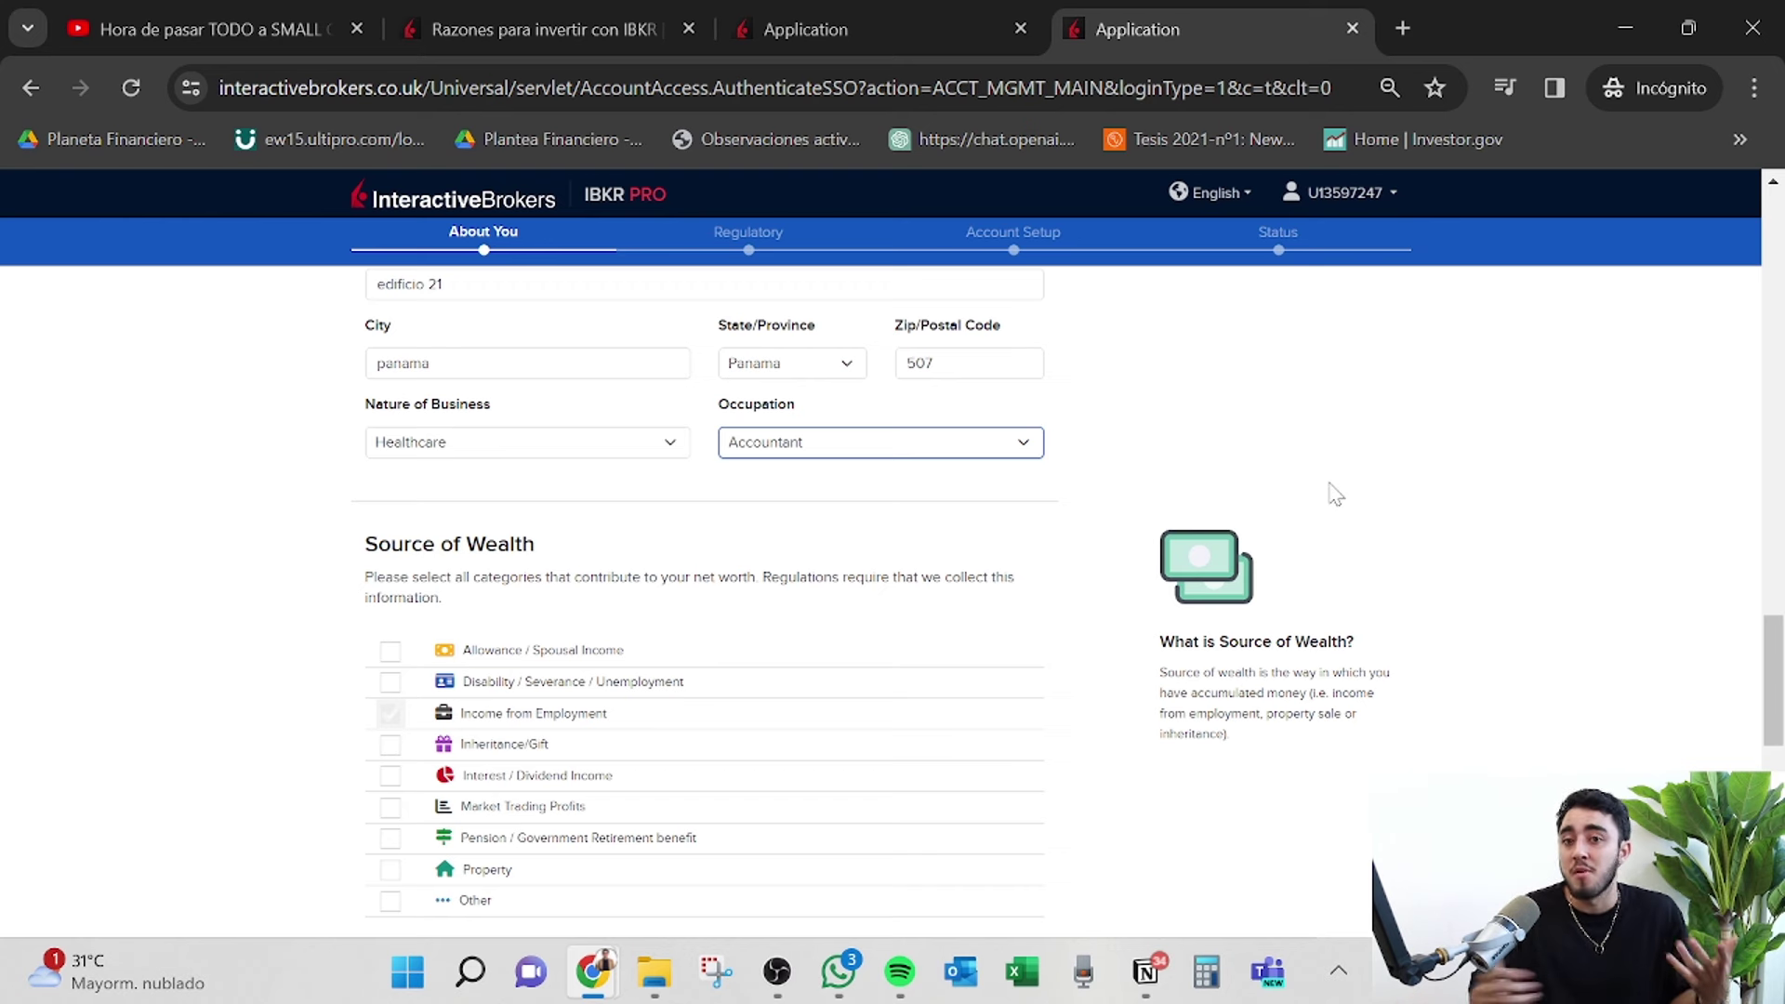
Tick the Inheritance/Gift checkbox under Source of Wealth.
scroll(1330, 512, down, 2)
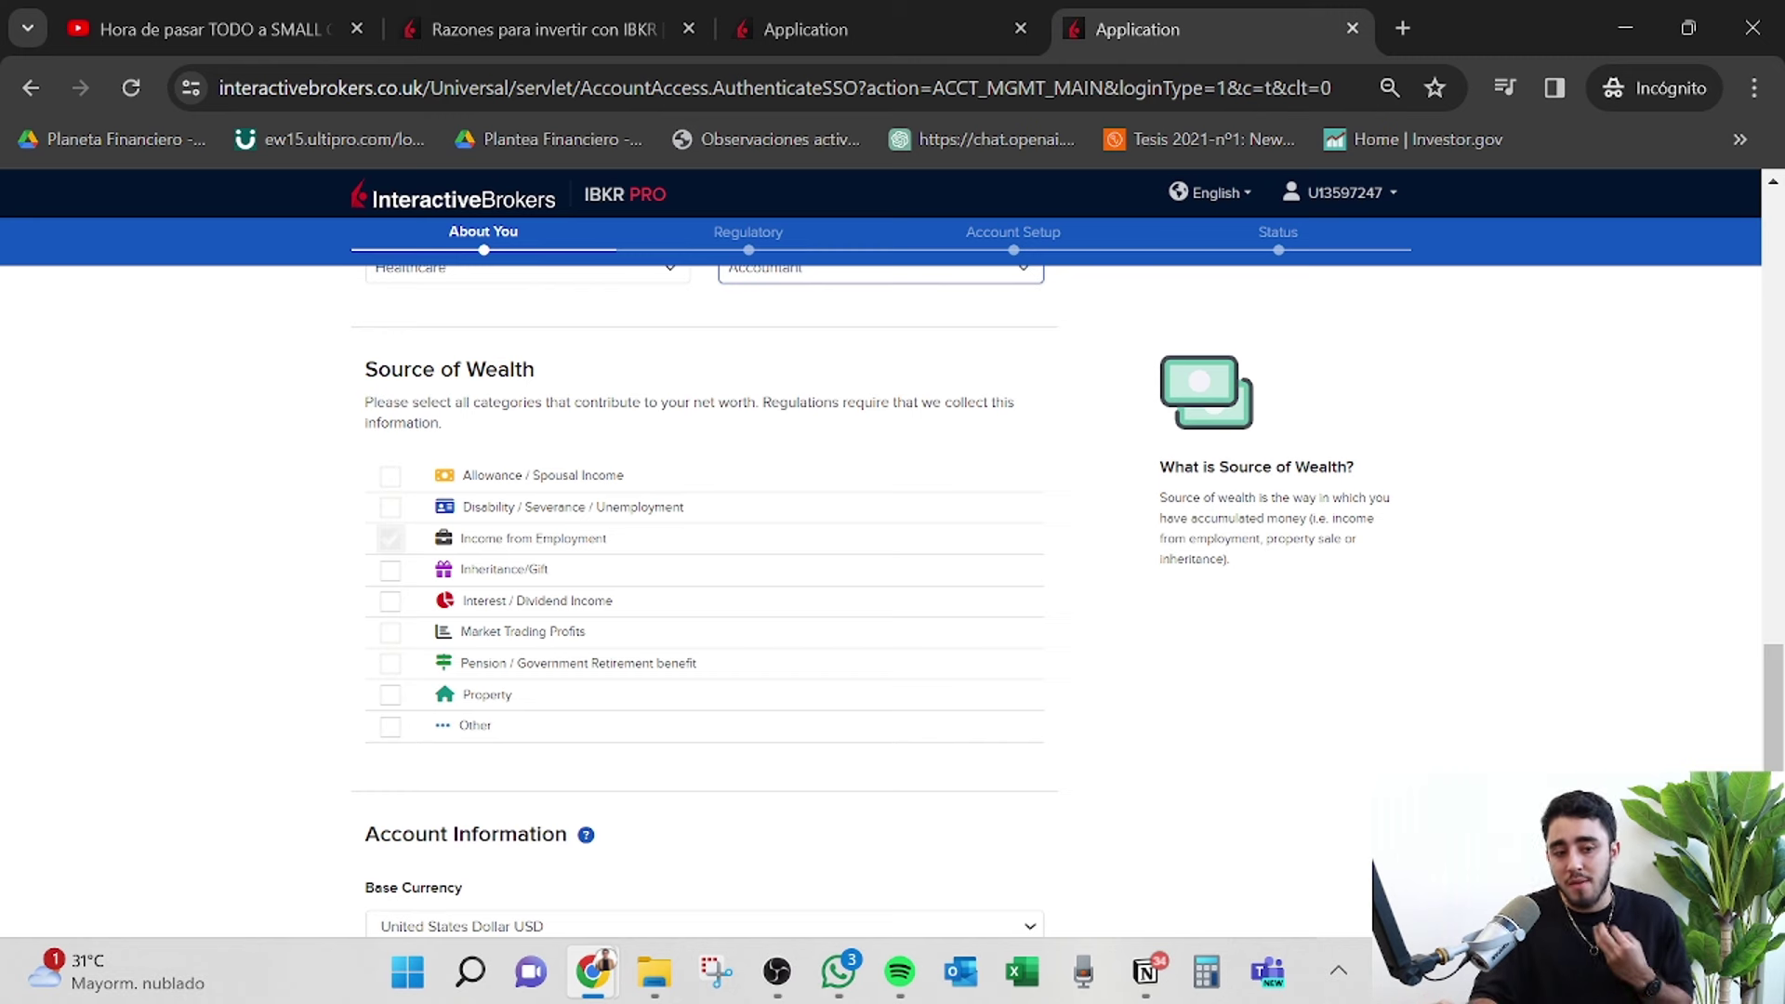
scroll(589, 630, down, 2)
scroll(510, 721, up, 2)
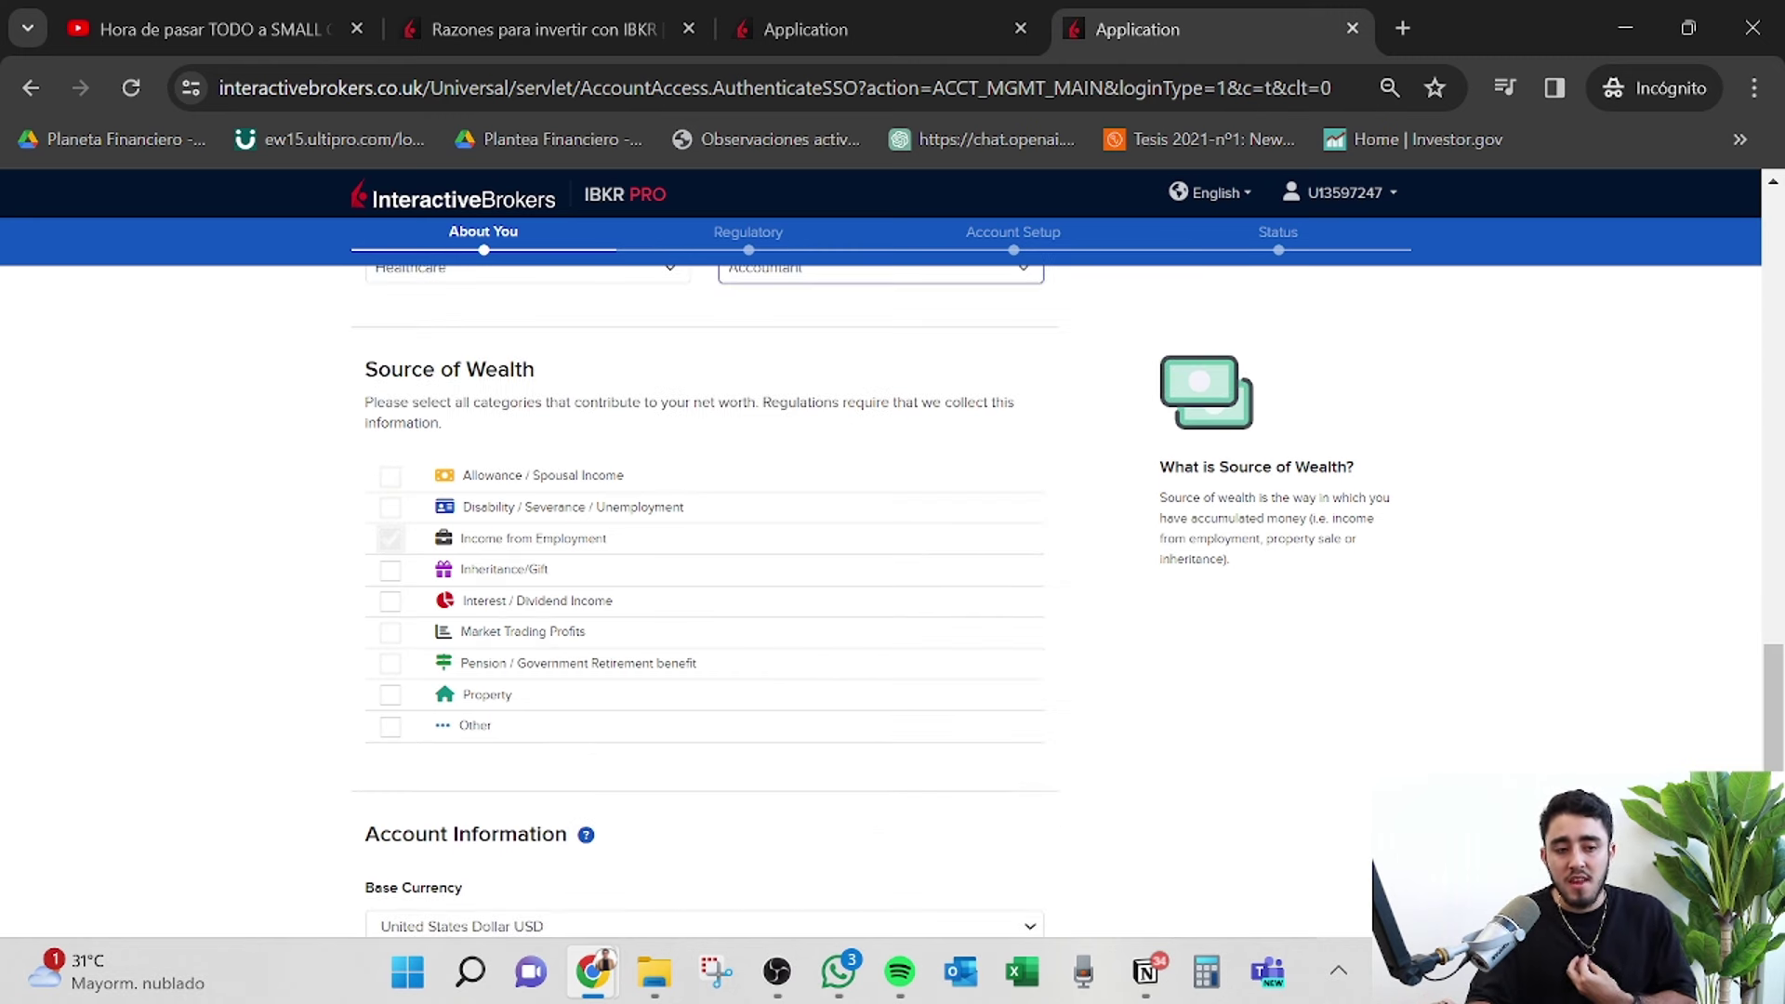
click(390, 569)
scroll(770, 565, down, 4)
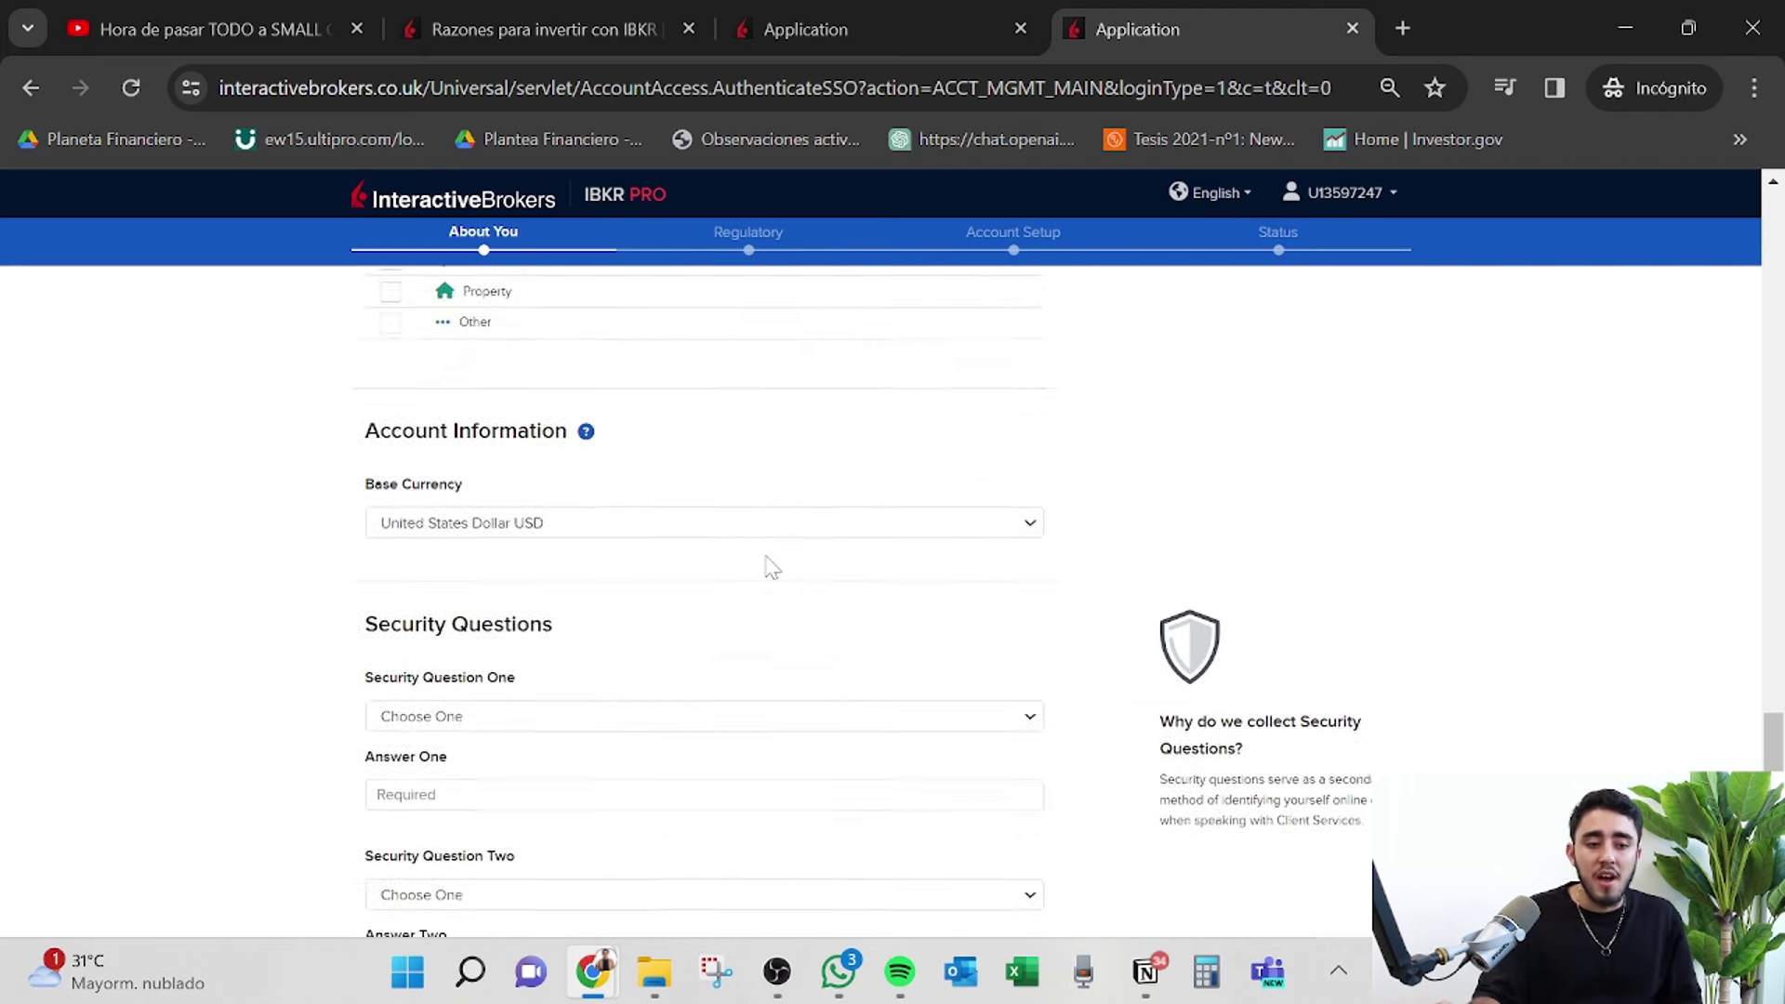
Choose the boyfriend/girlfriend and school-attended security questions and type their answers.
scroll(771, 567, down, 4)
click(637, 323)
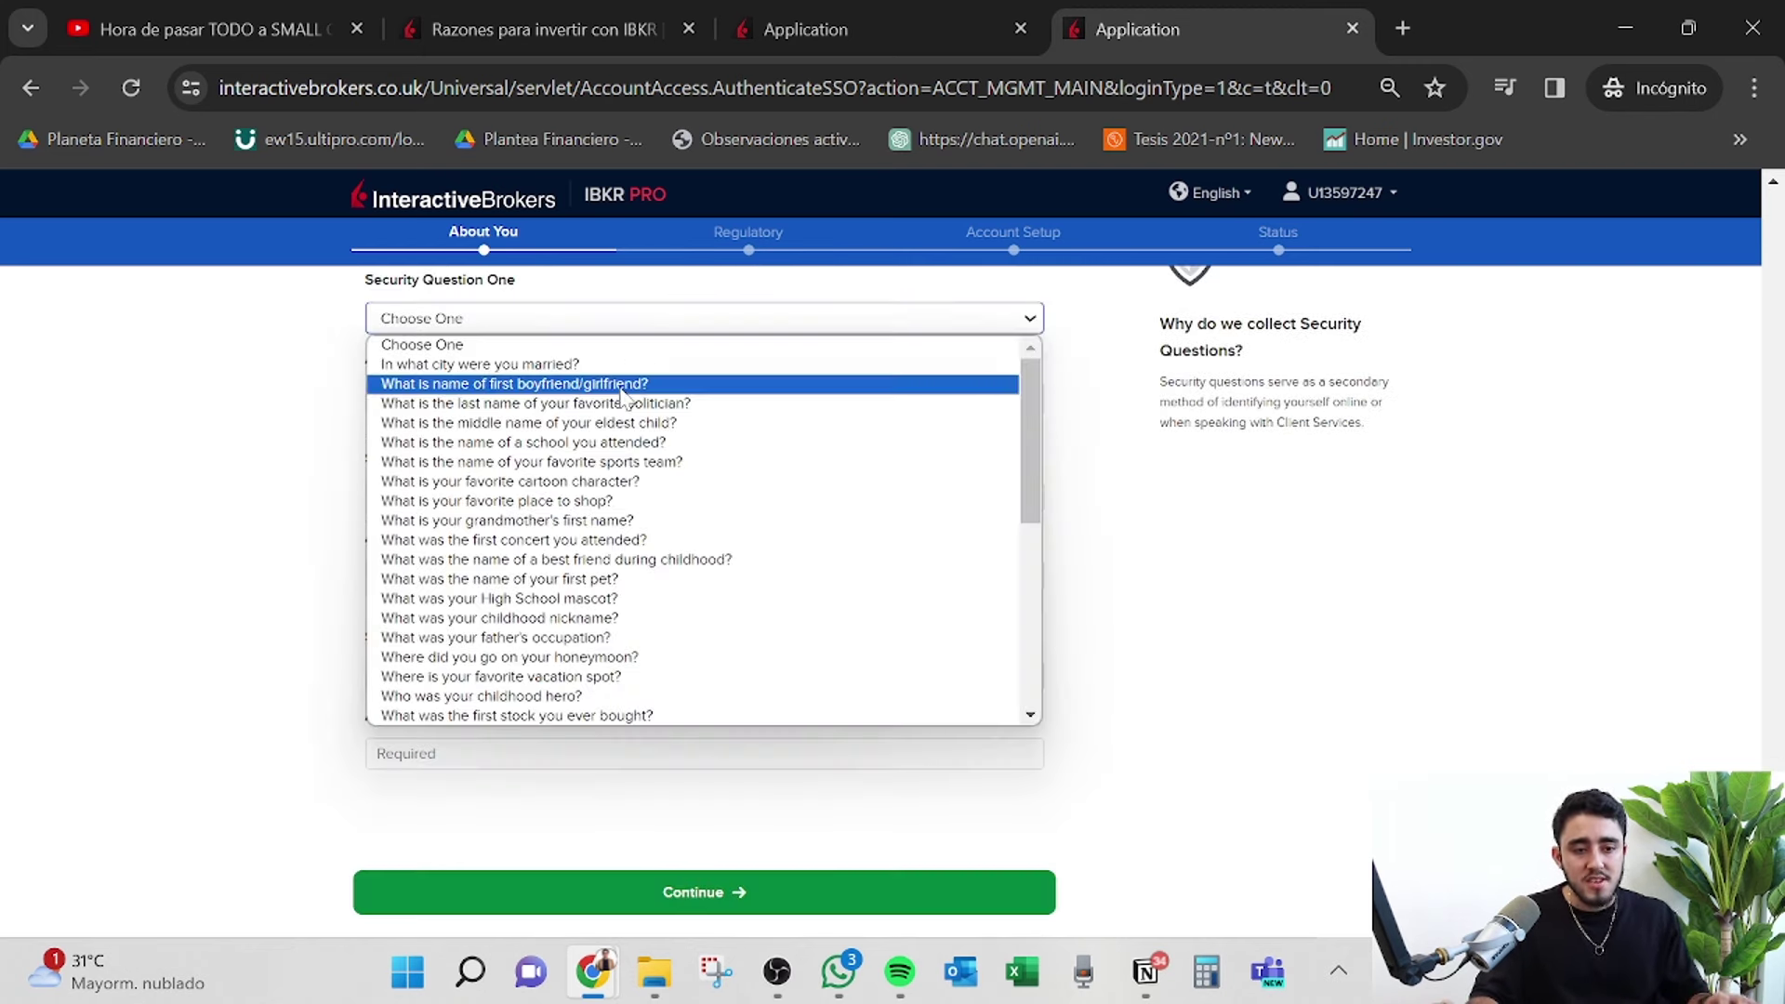
click(621, 389)
click(621, 397)
text(panama)
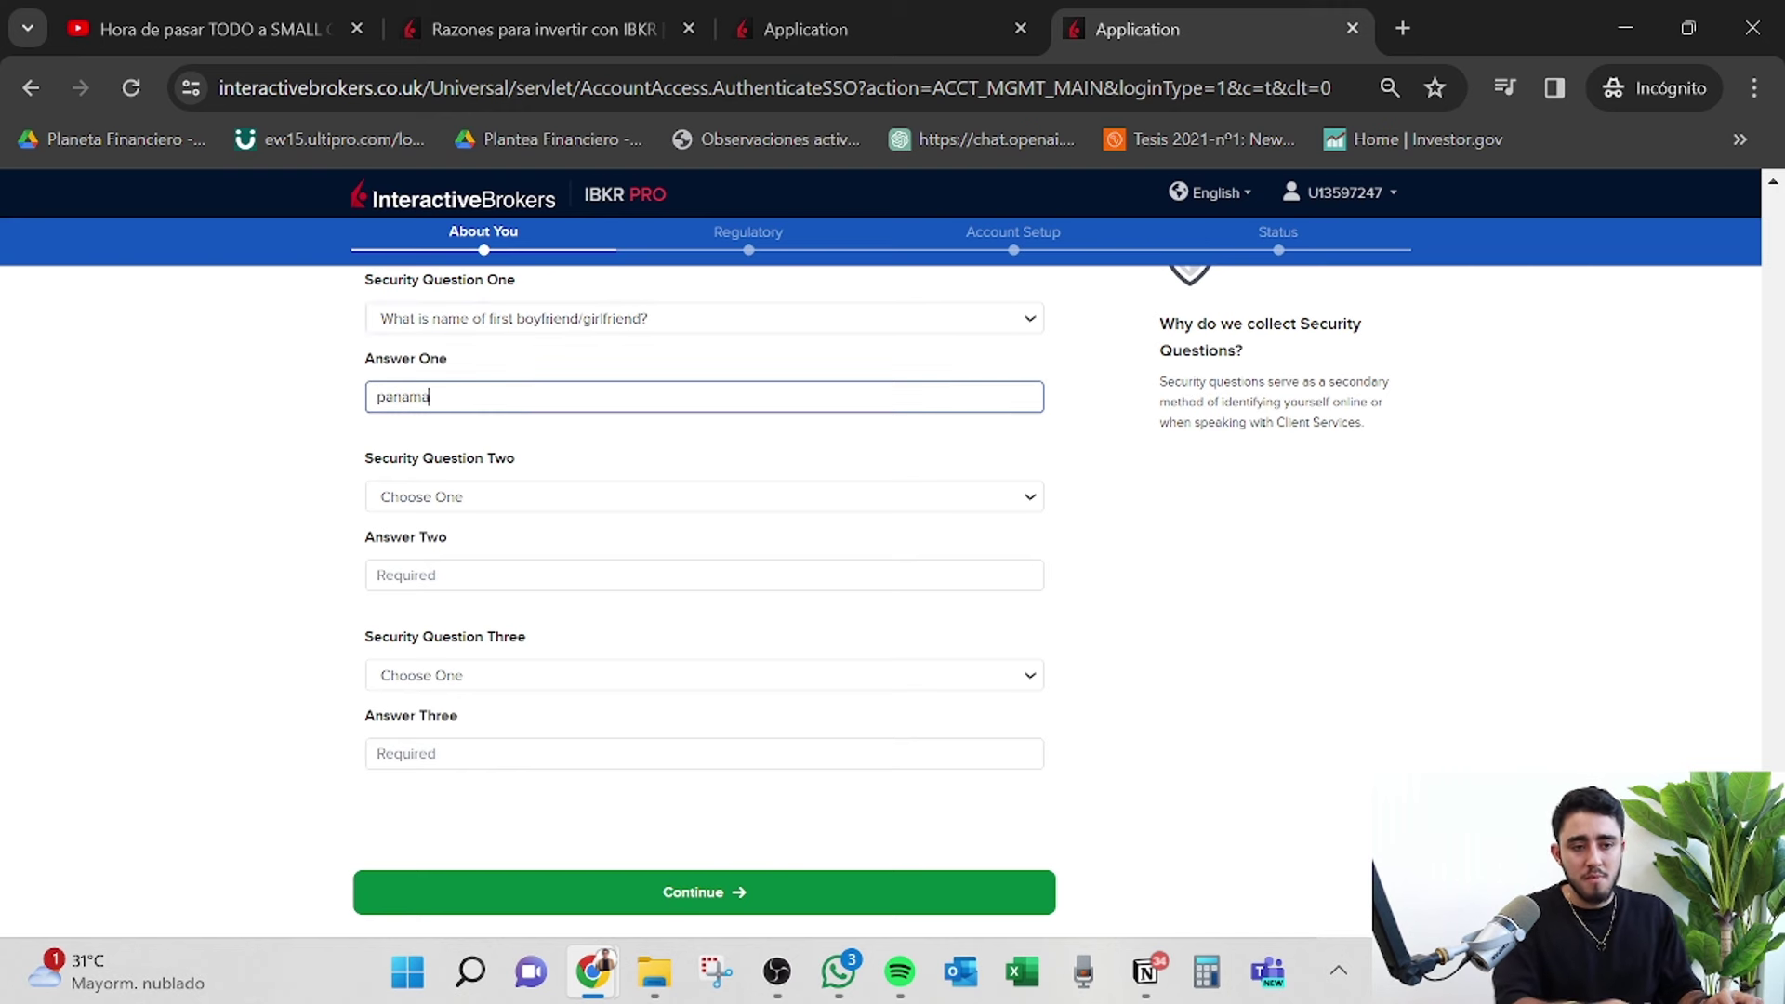
click(518, 497)
click(518, 599)
click(518, 575)
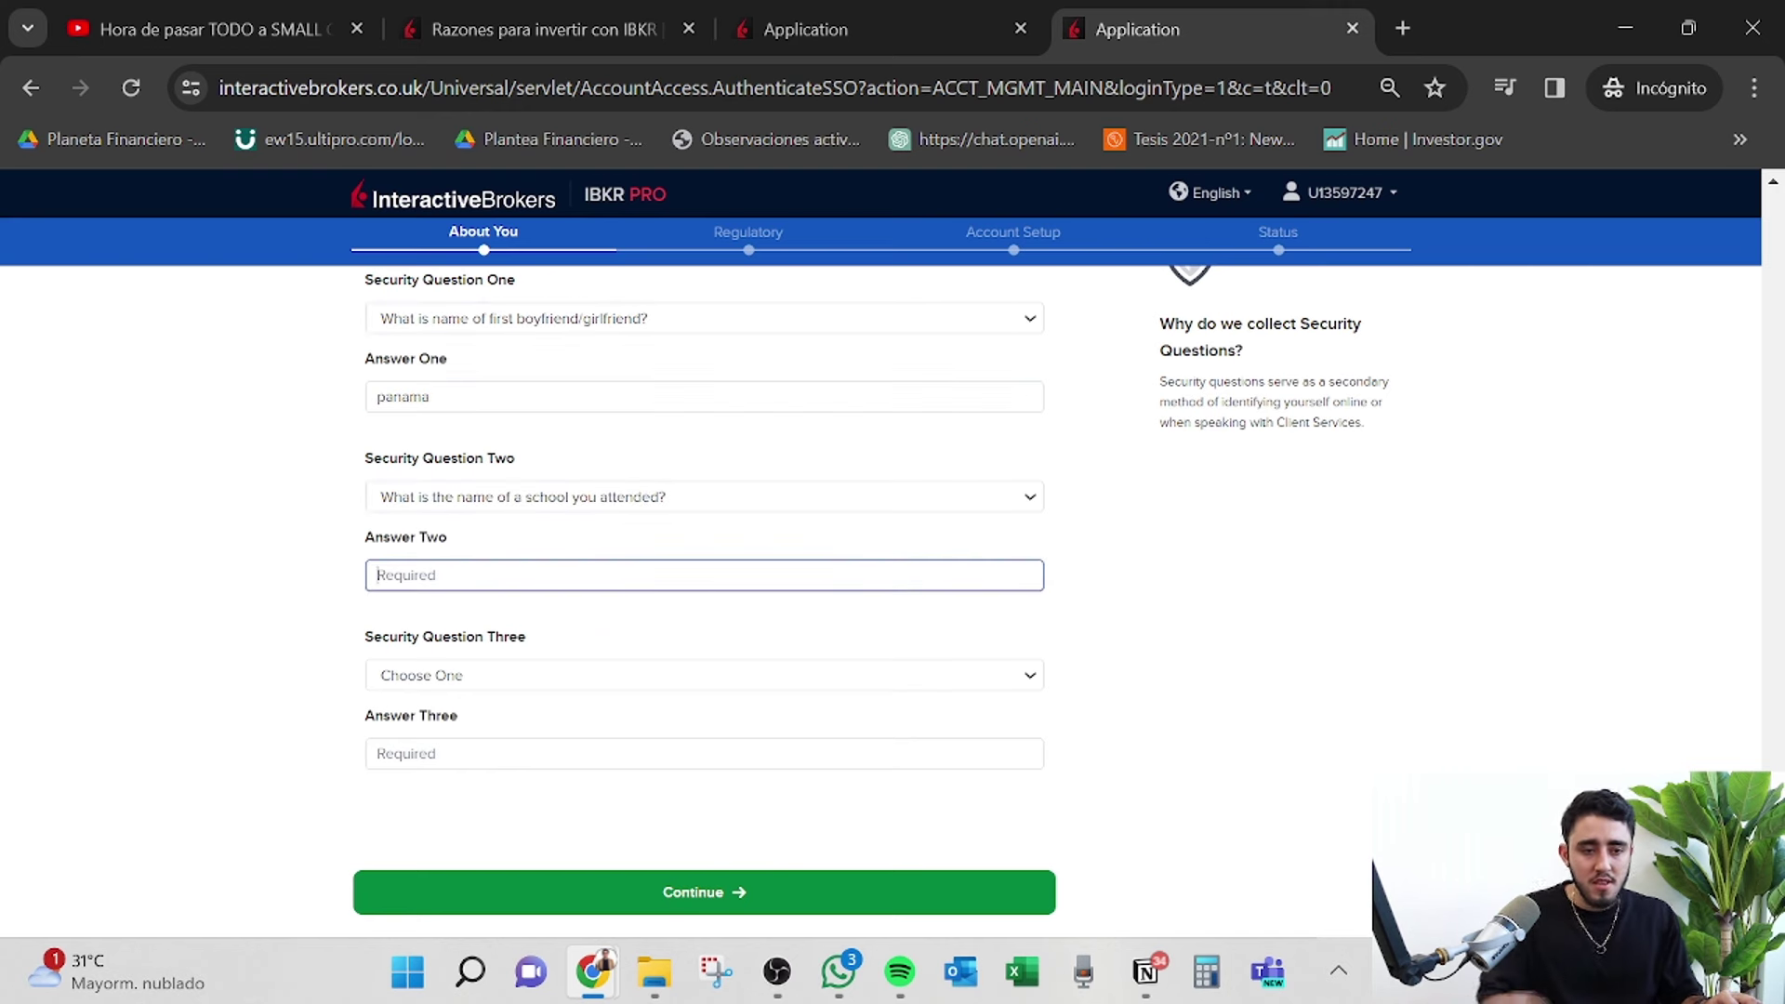
text(panama)
Choose the childhood hero question, answer it, and submit the About You details.
click(563, 672)
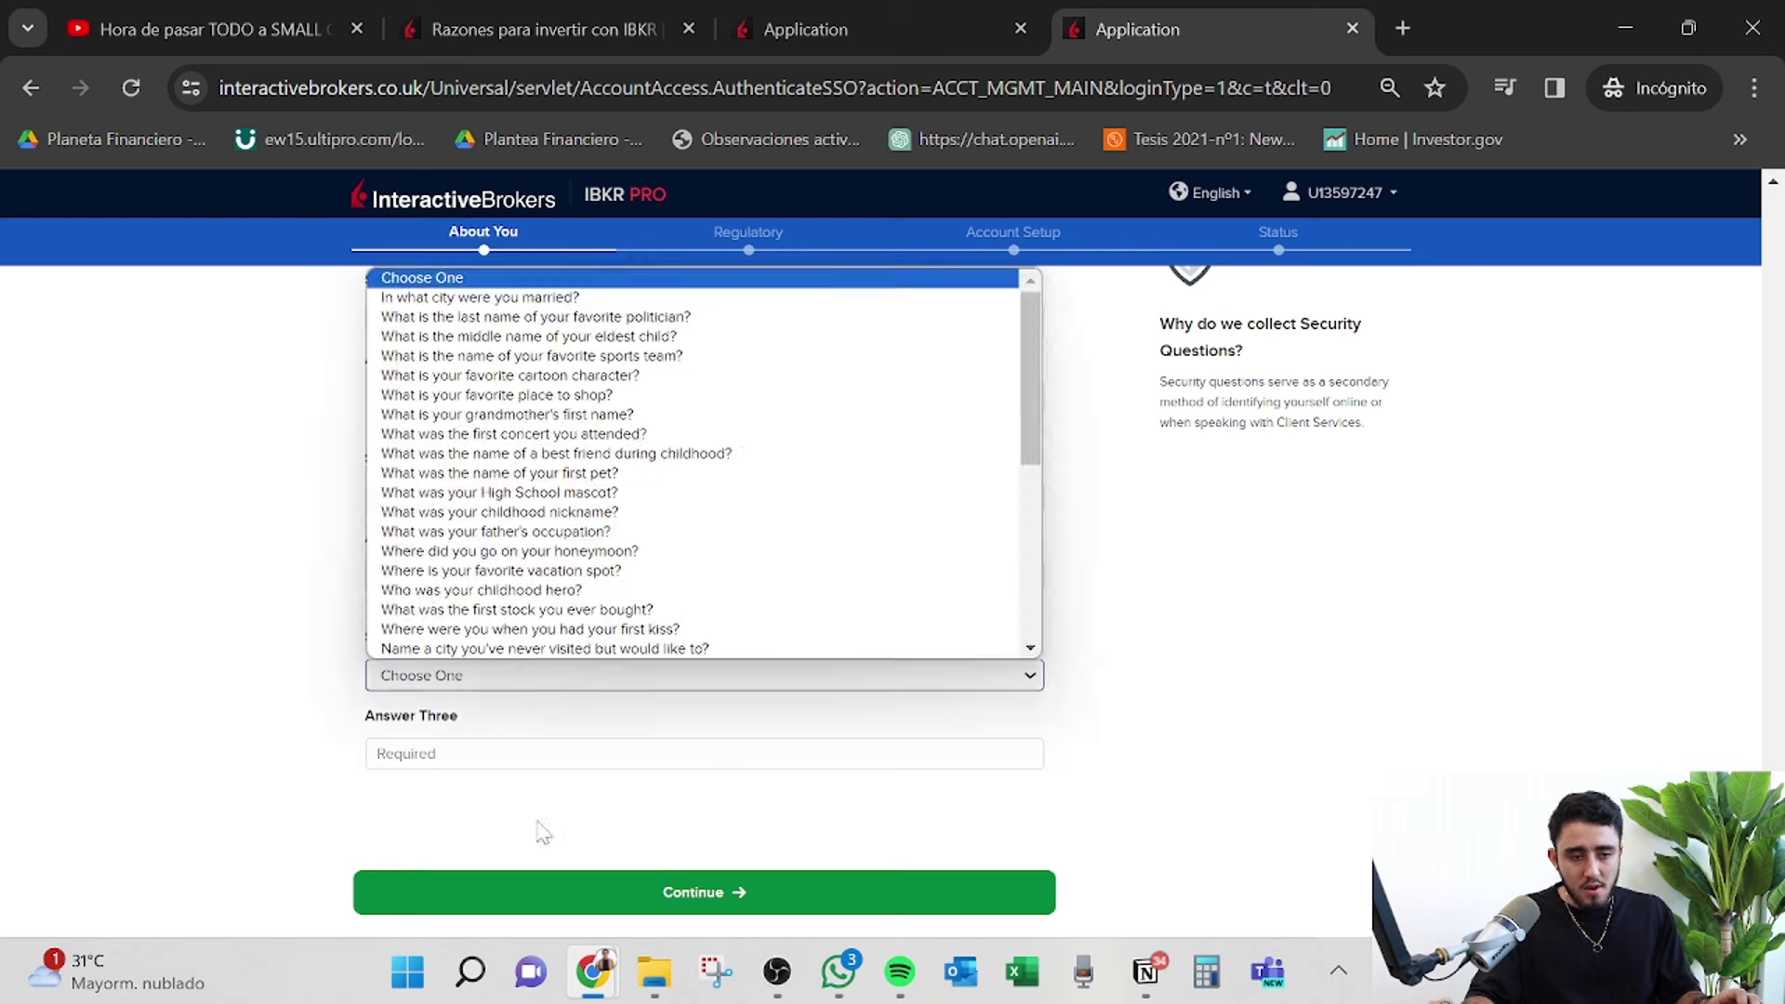
click(569, 630)
click(399, 728)
text(panam)
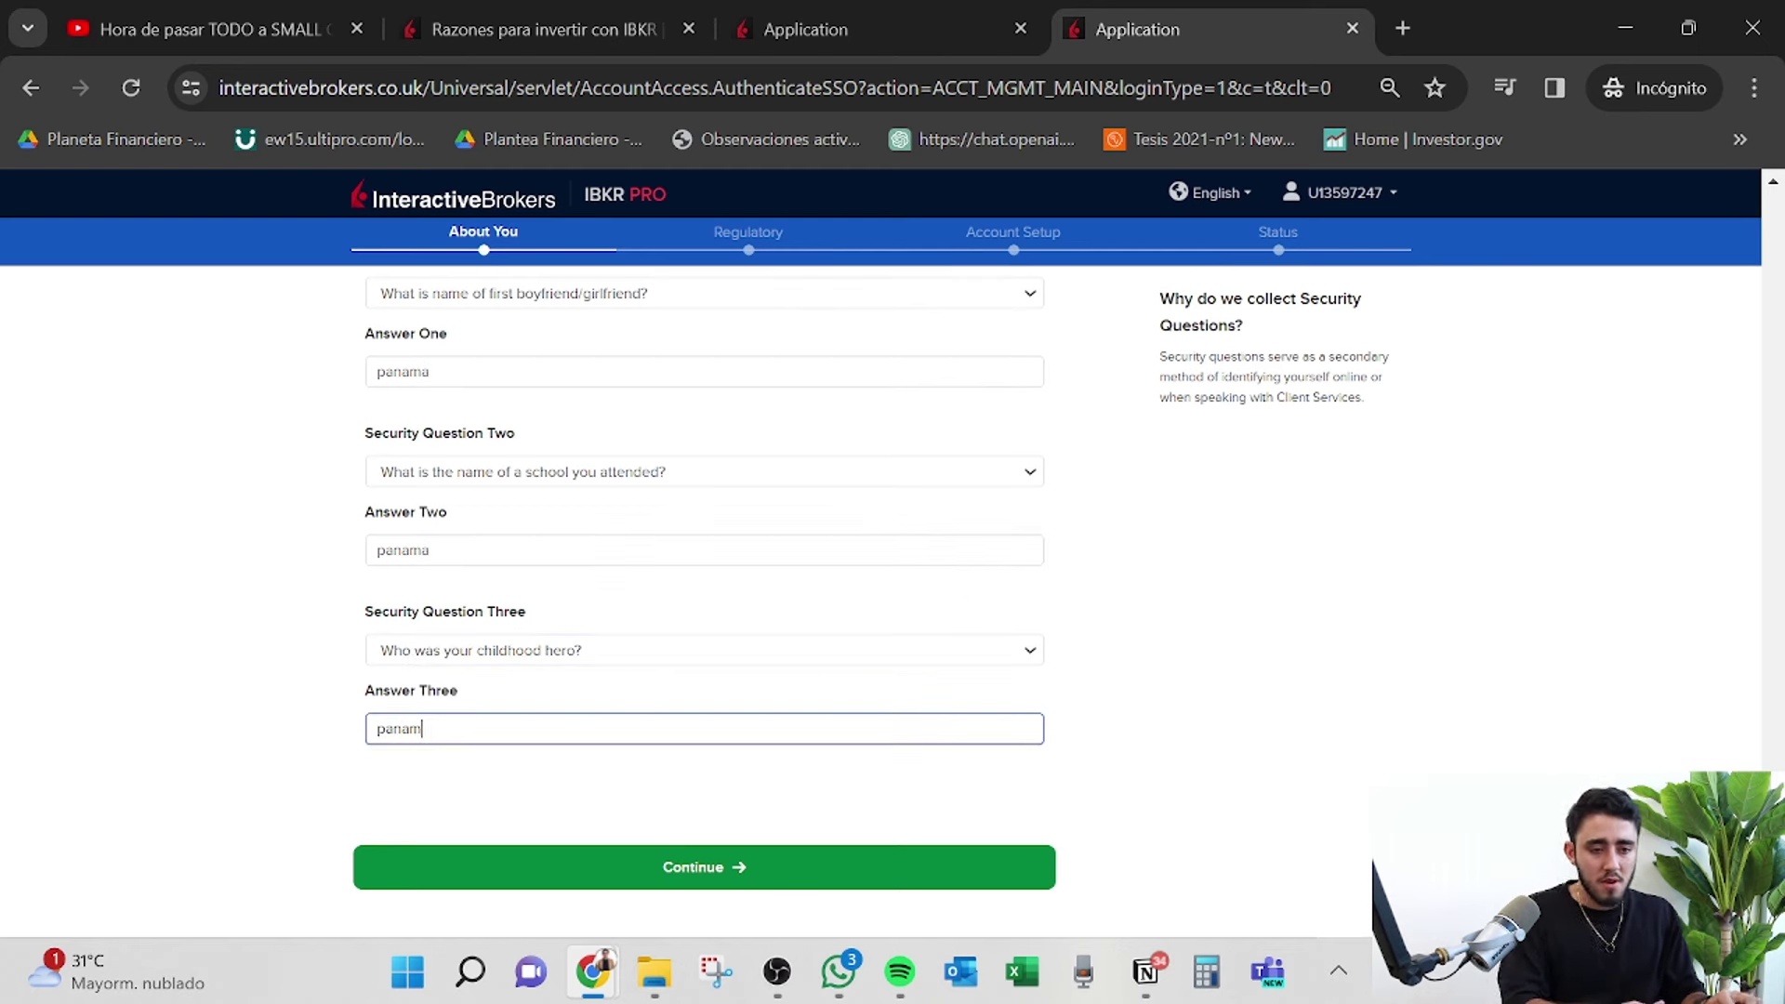
text(a)
click(602, 868)
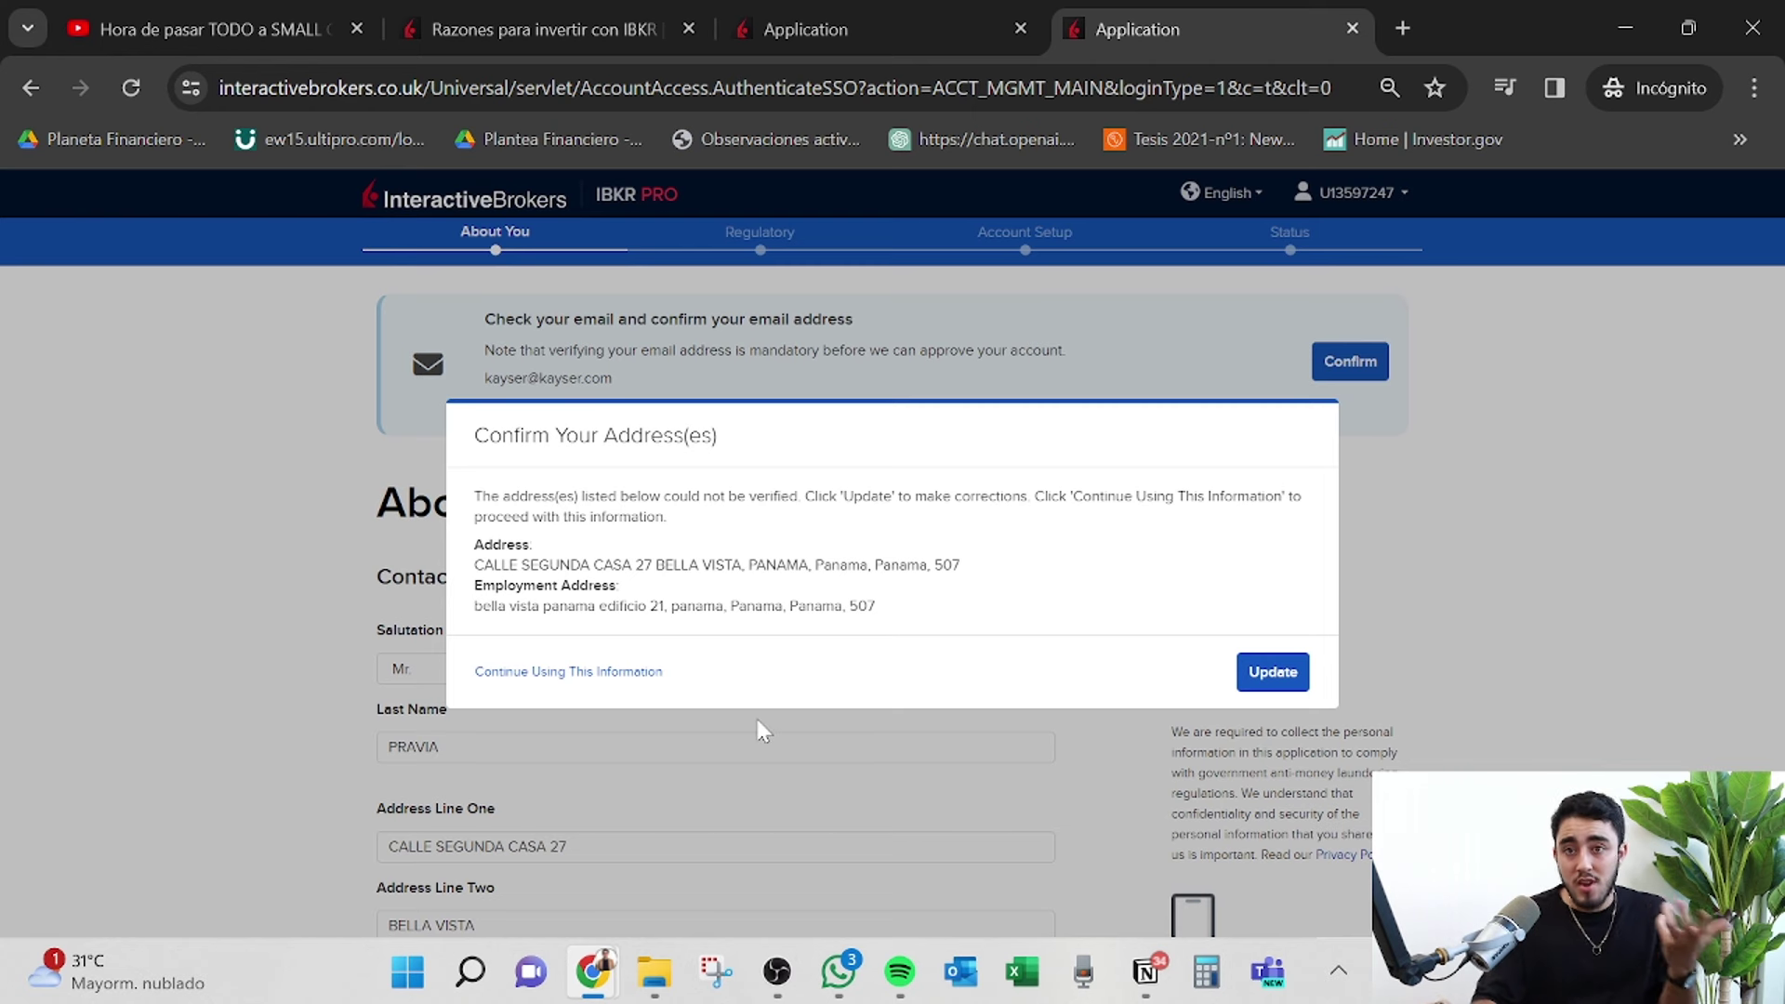
Keep the addresses as entered, dismiss the phone confirmation, and leave account type at Margin.
click(607, 671)
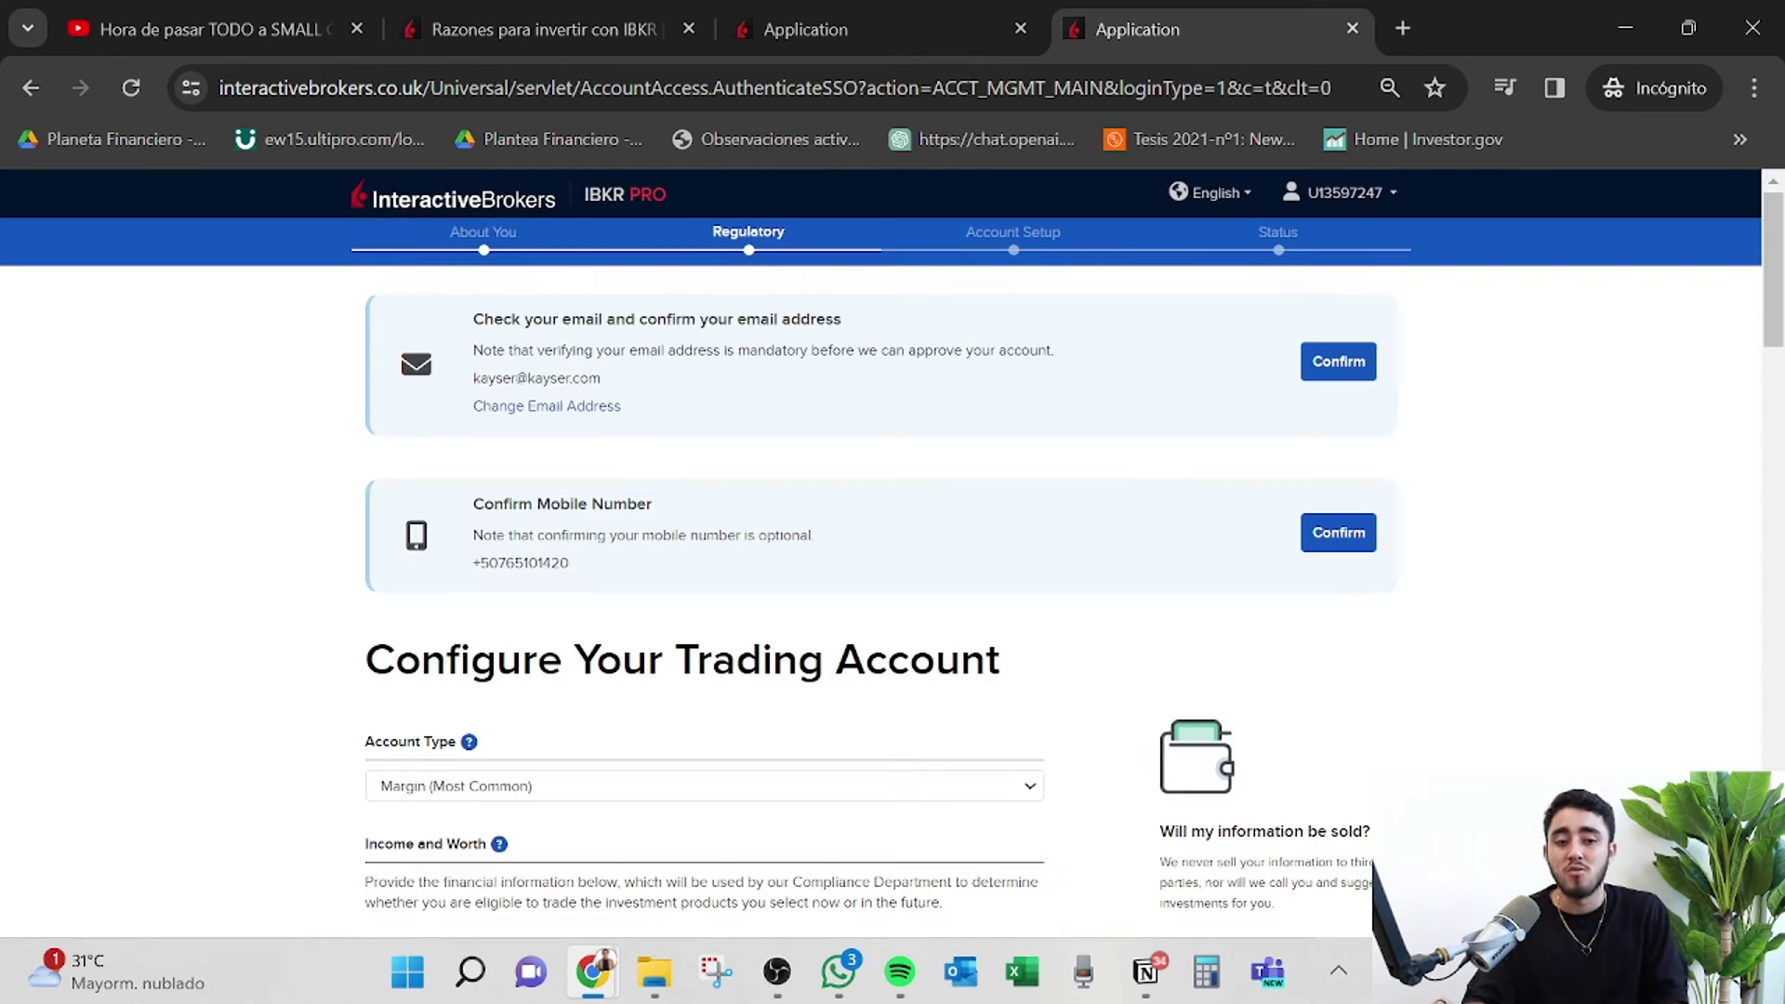
scroll(908, 760, down, 3)
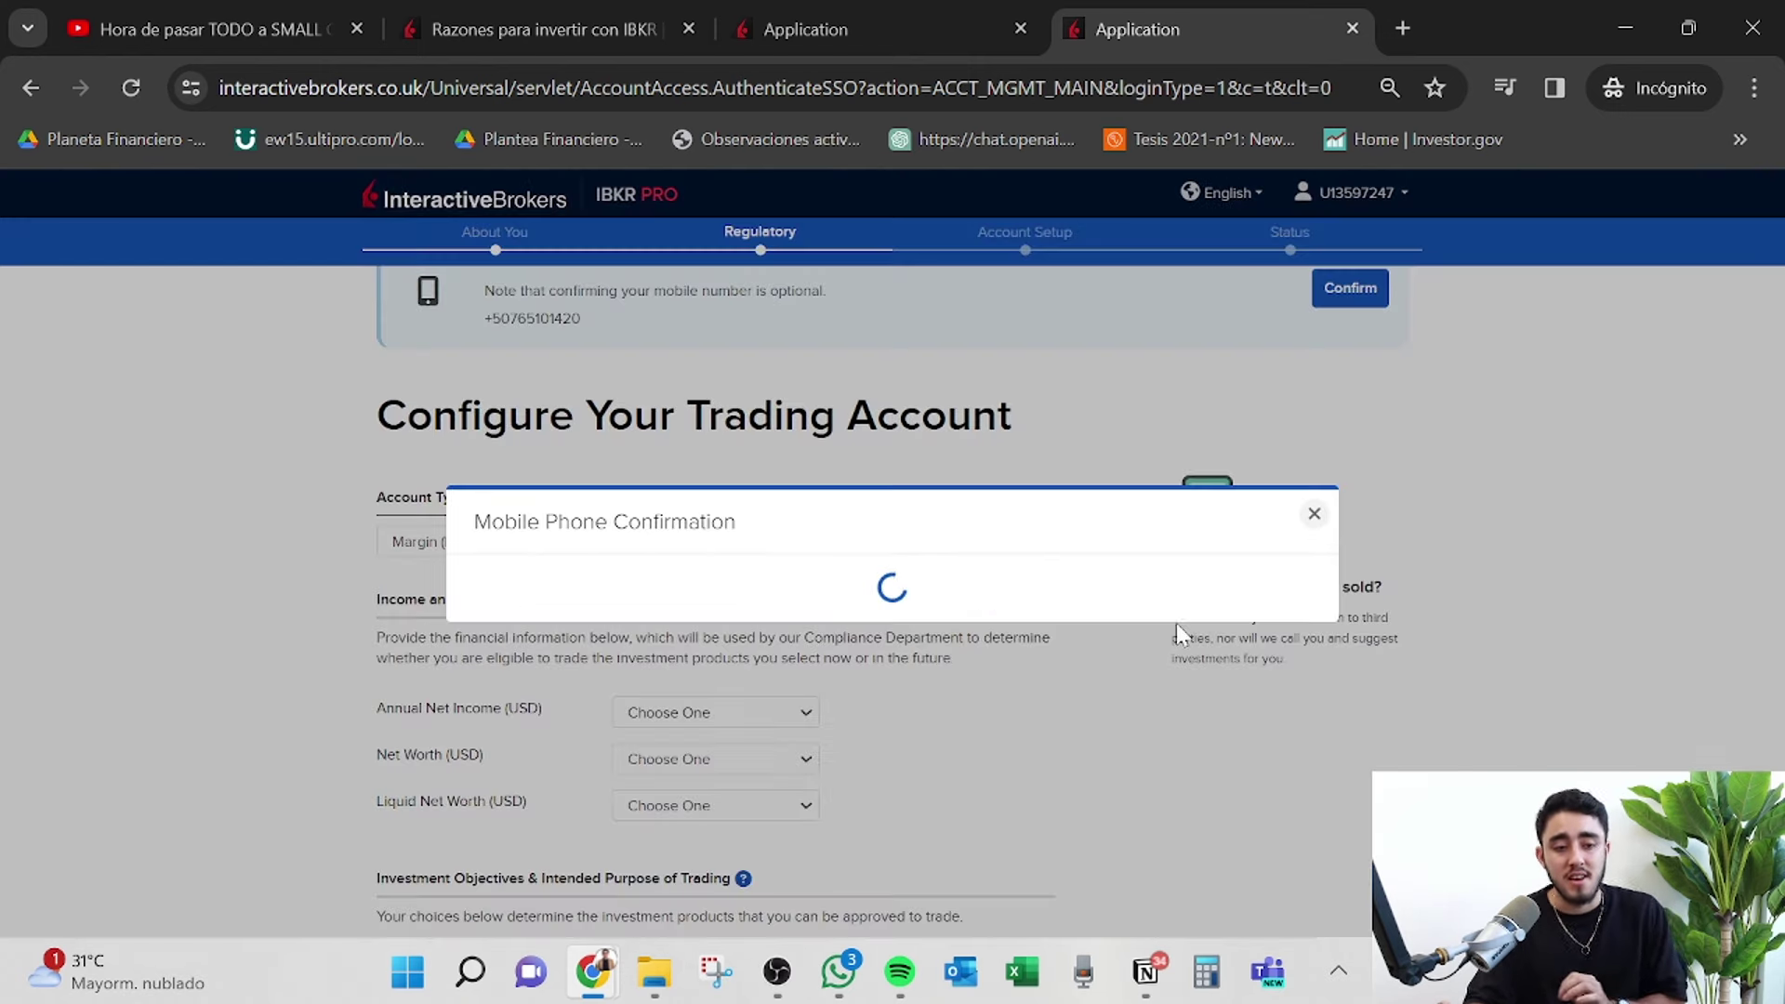
click(1313, 513)
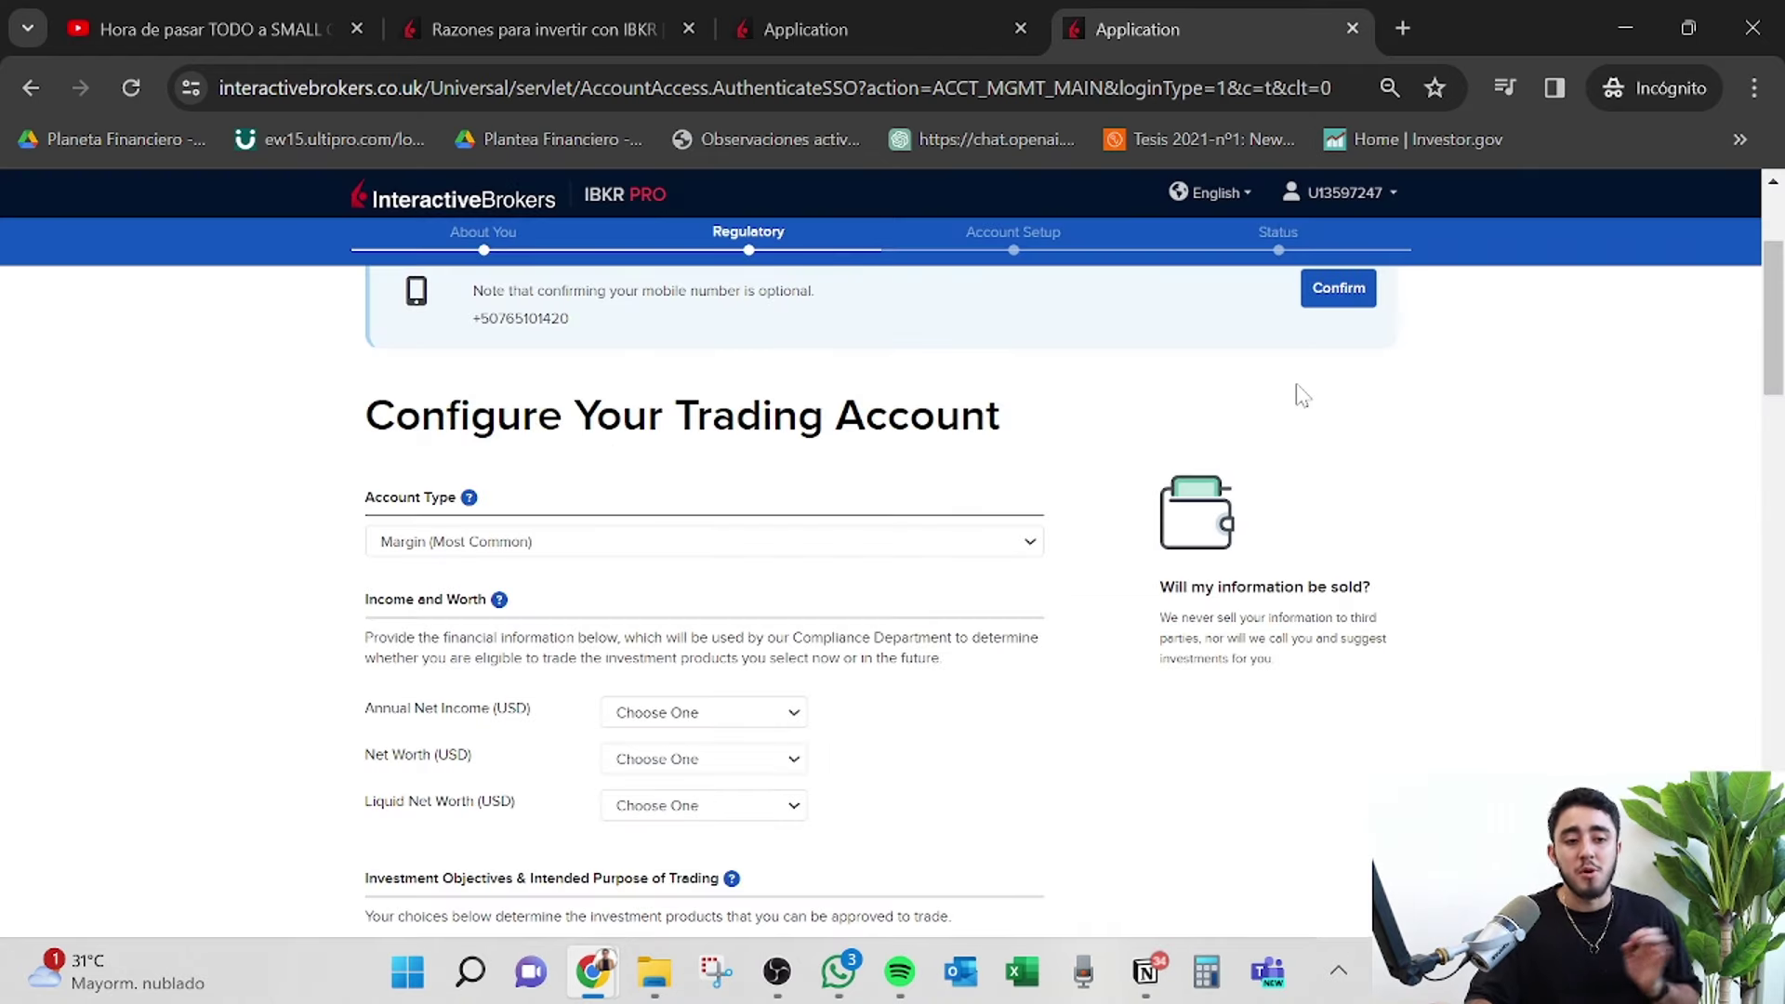
scroll(1065, 463, down, 2)
click(990, 409)
click(990, 410)
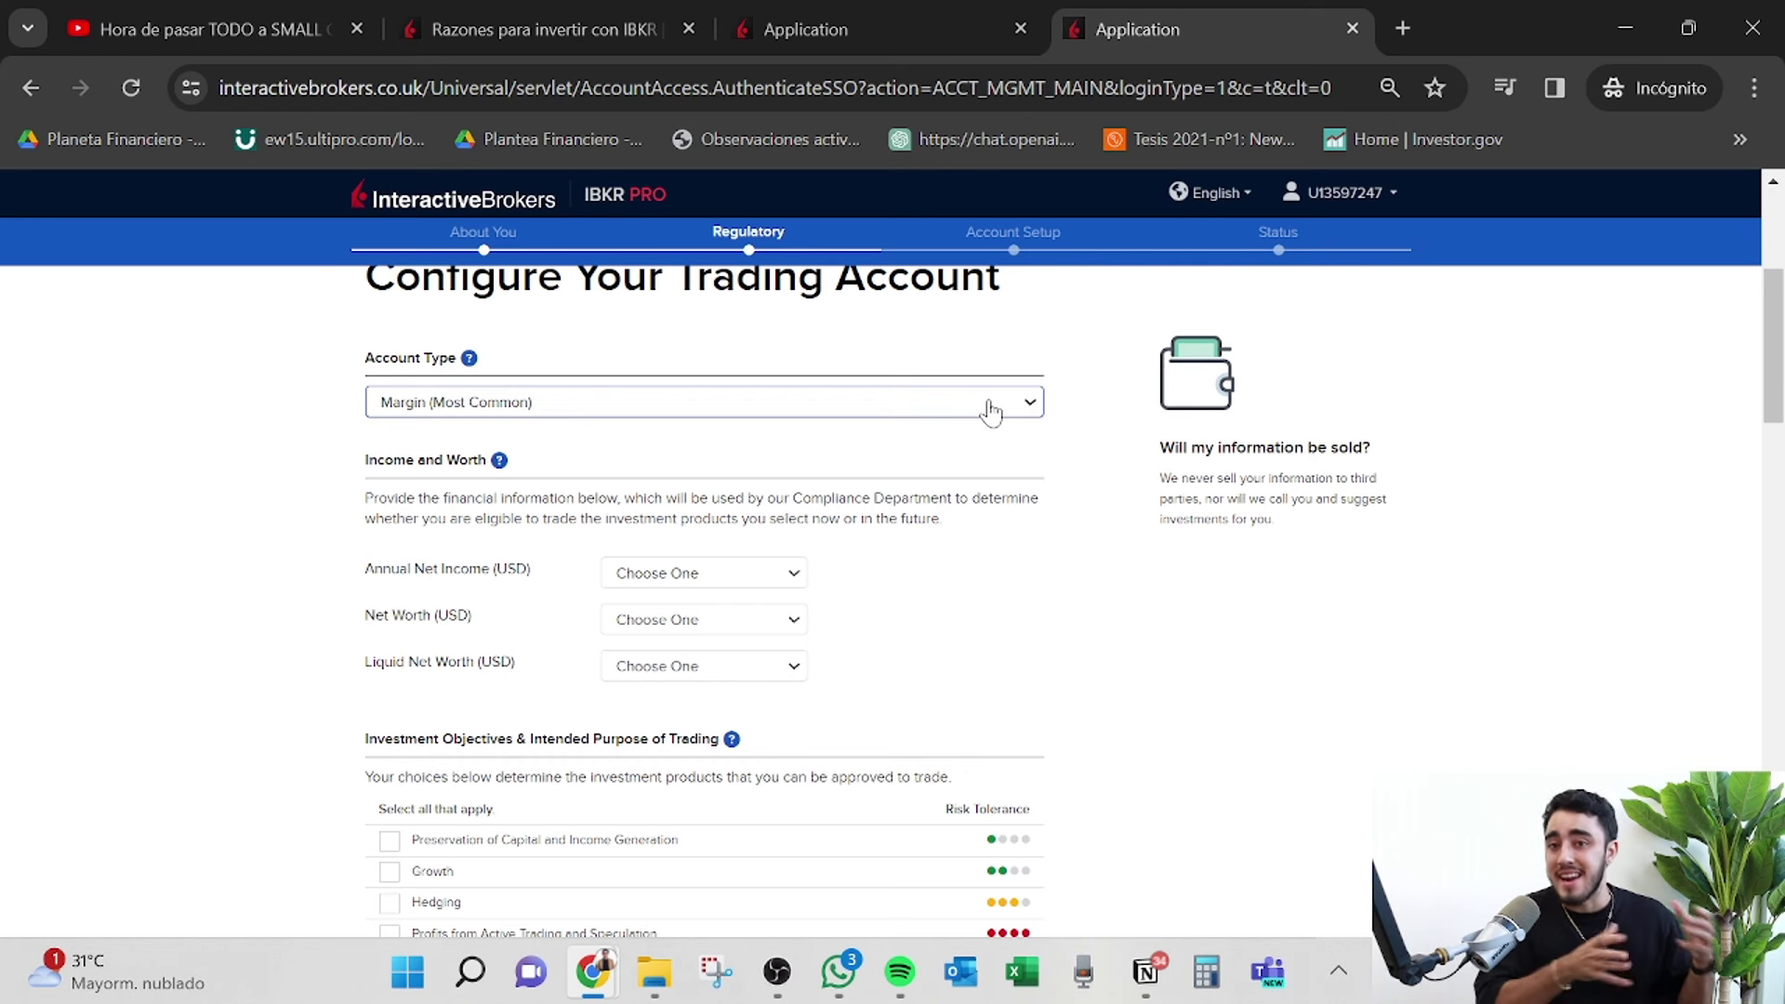
Set account type to Cash and annual net income to < 40,000.
click(991, 411)
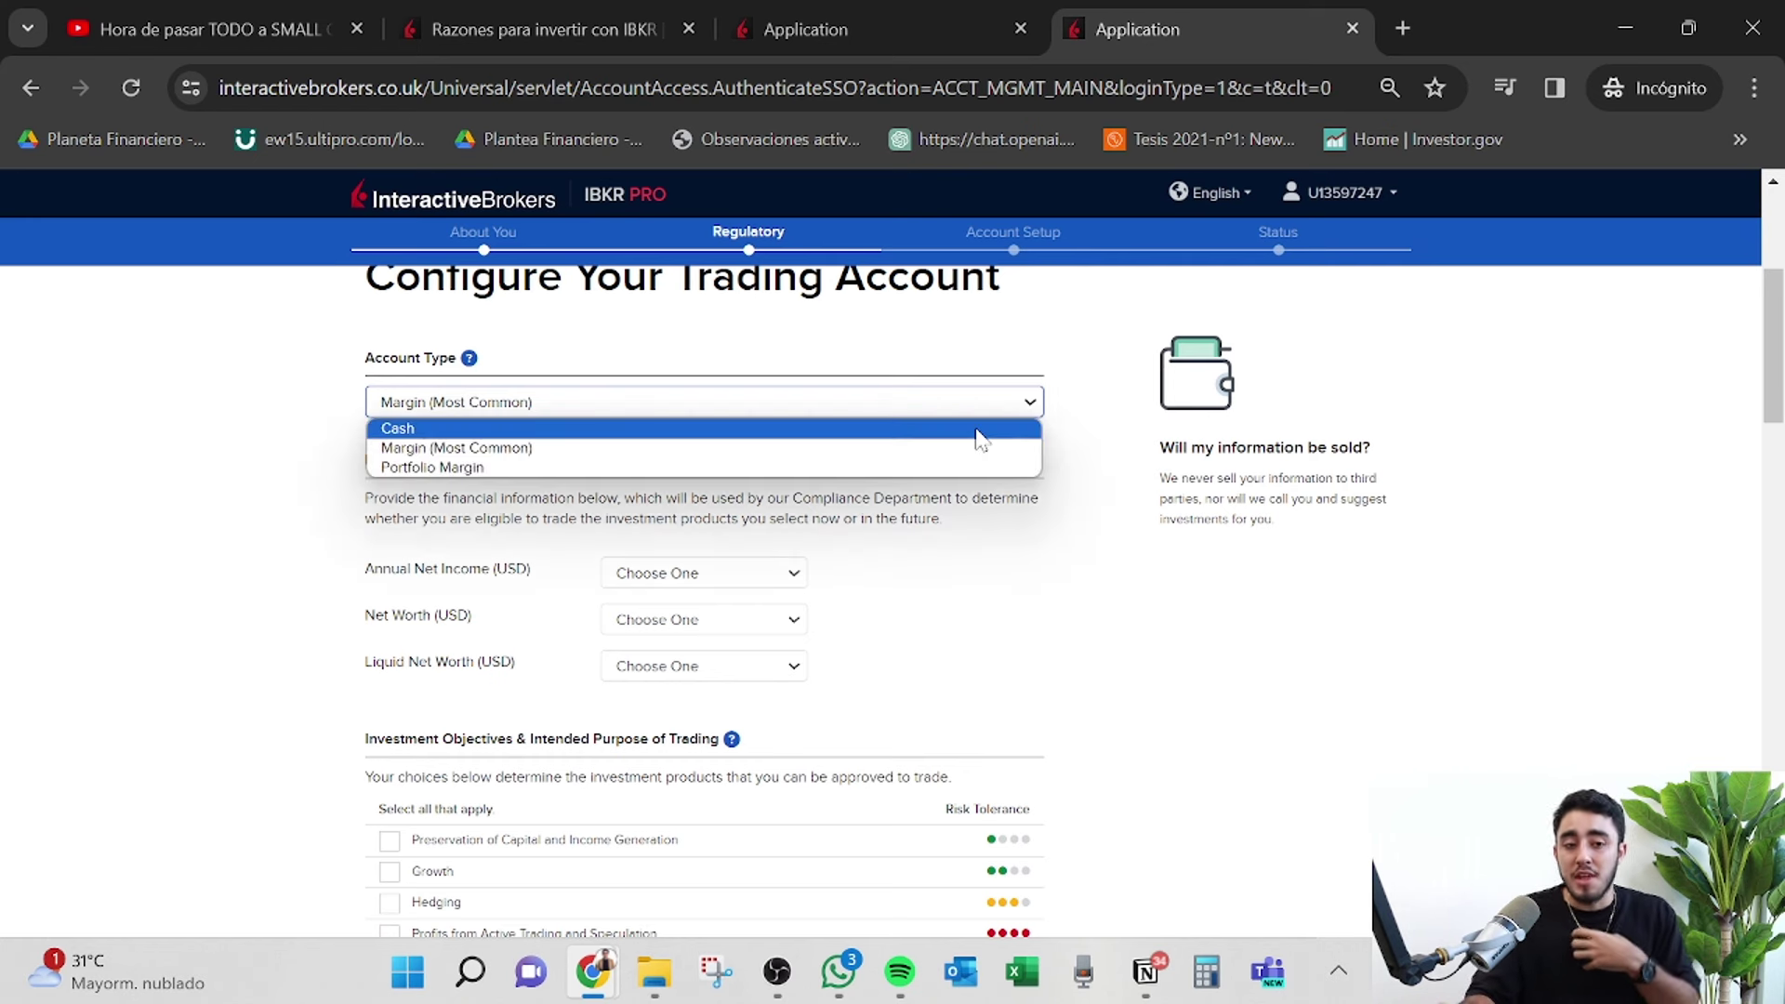
click(983, 426)
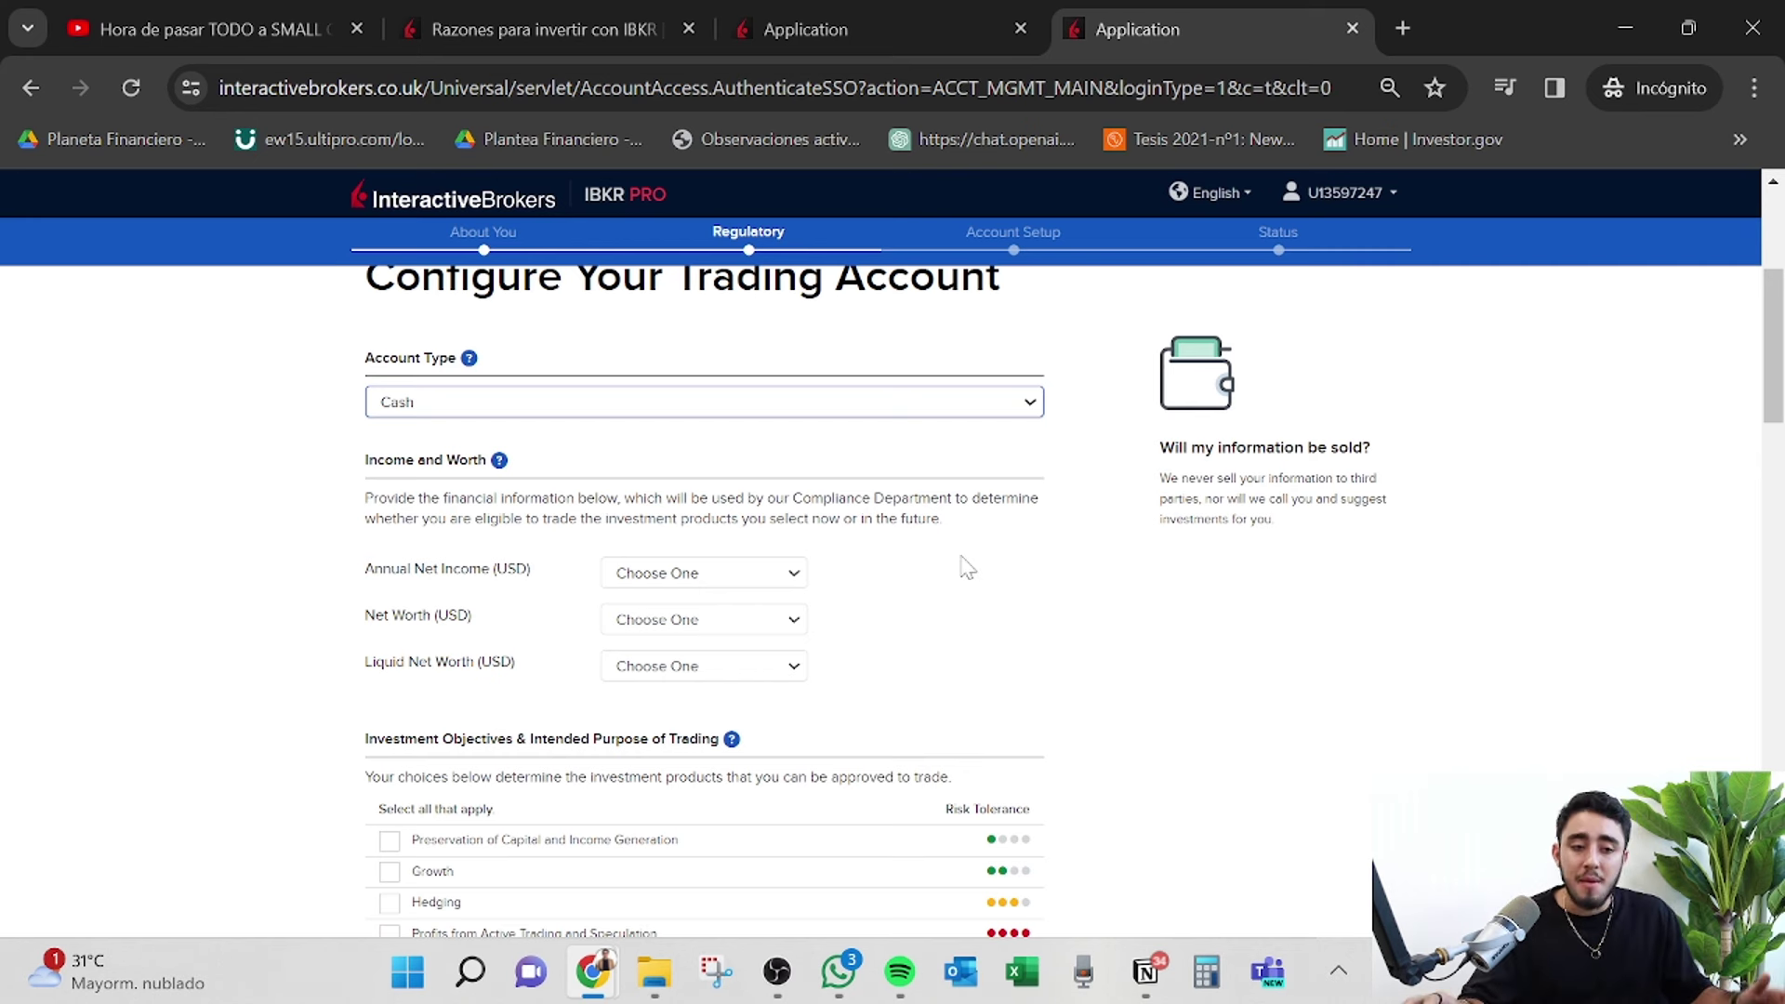
scroll(967, 567, down, 2)
click(795, 470)
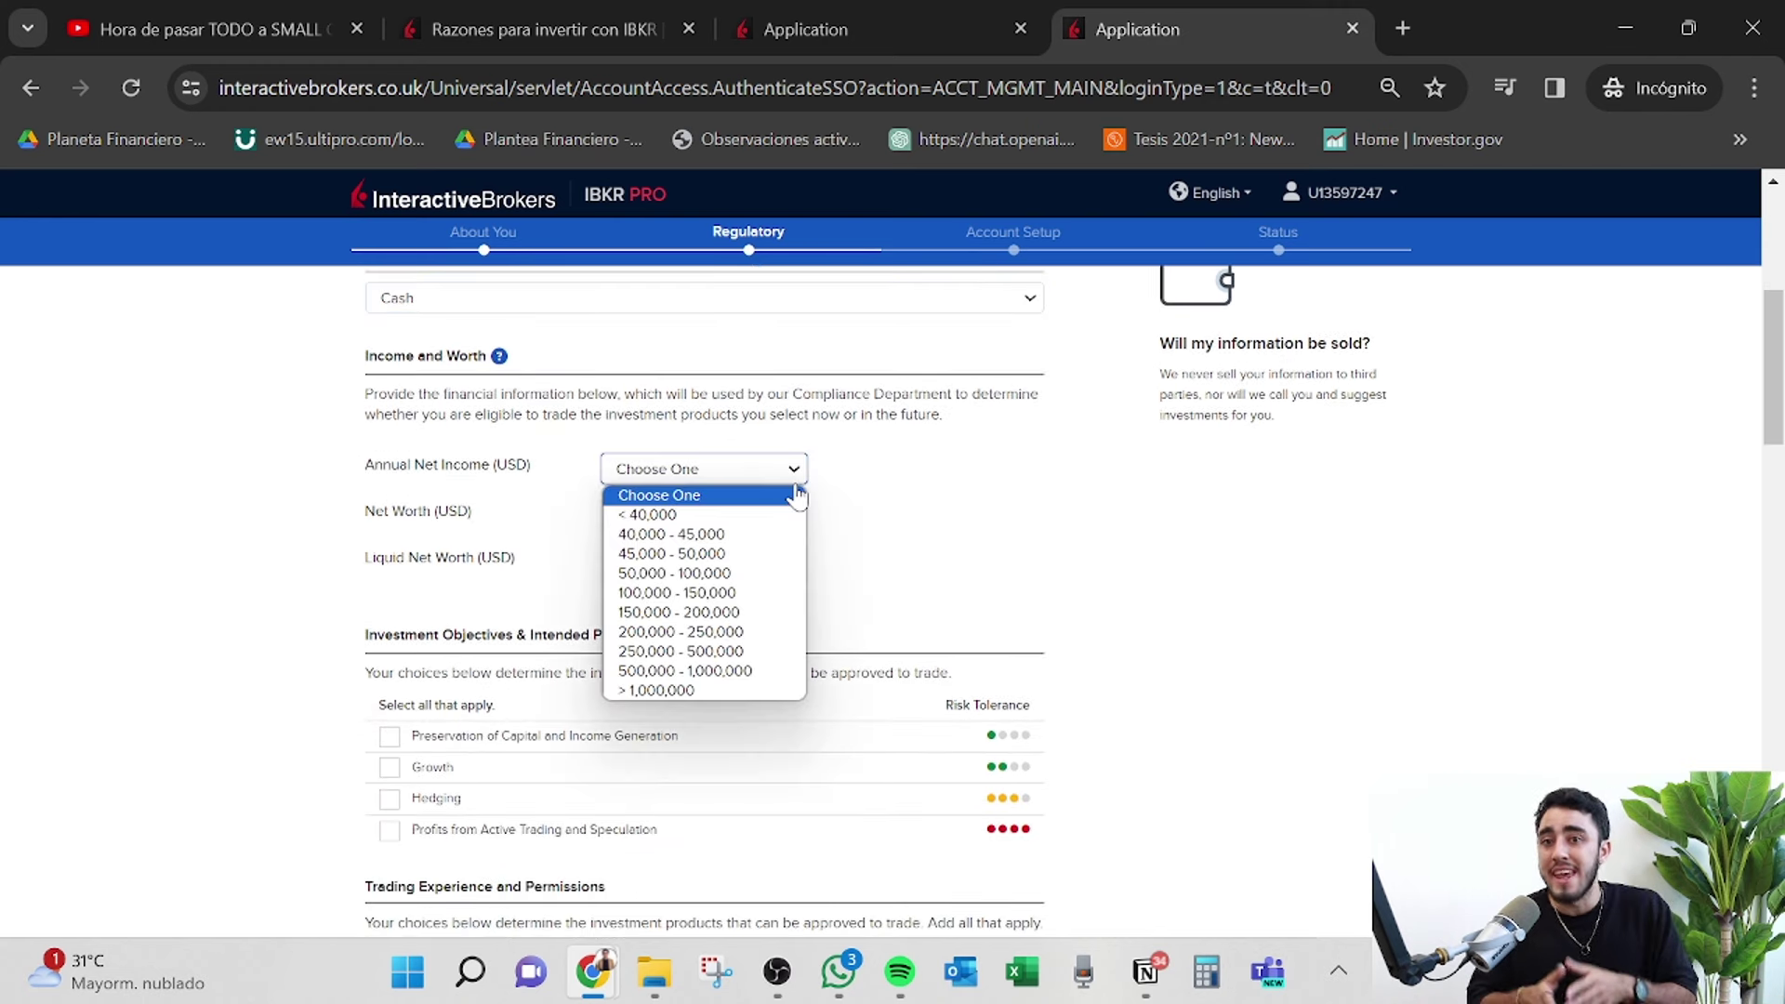
click(744, 514)
Set net worth and liquid net worth both to 5,000 - 20,000.
click(749, 519)
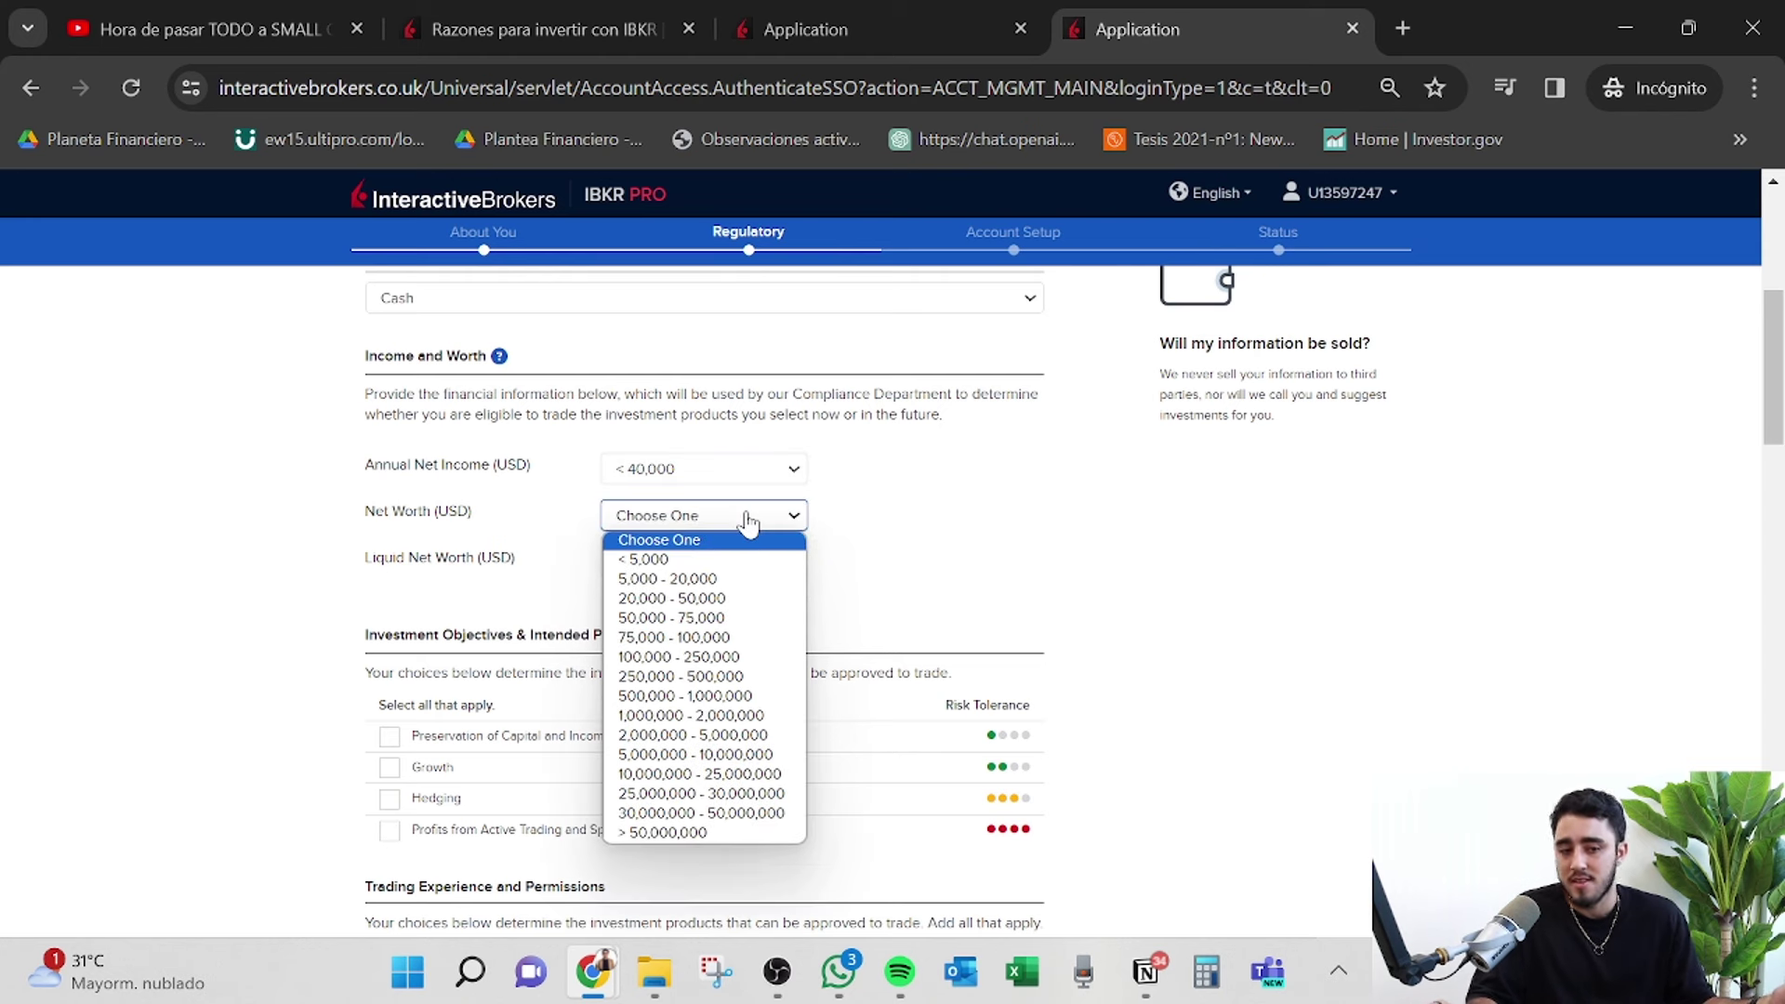
click(735, 578)
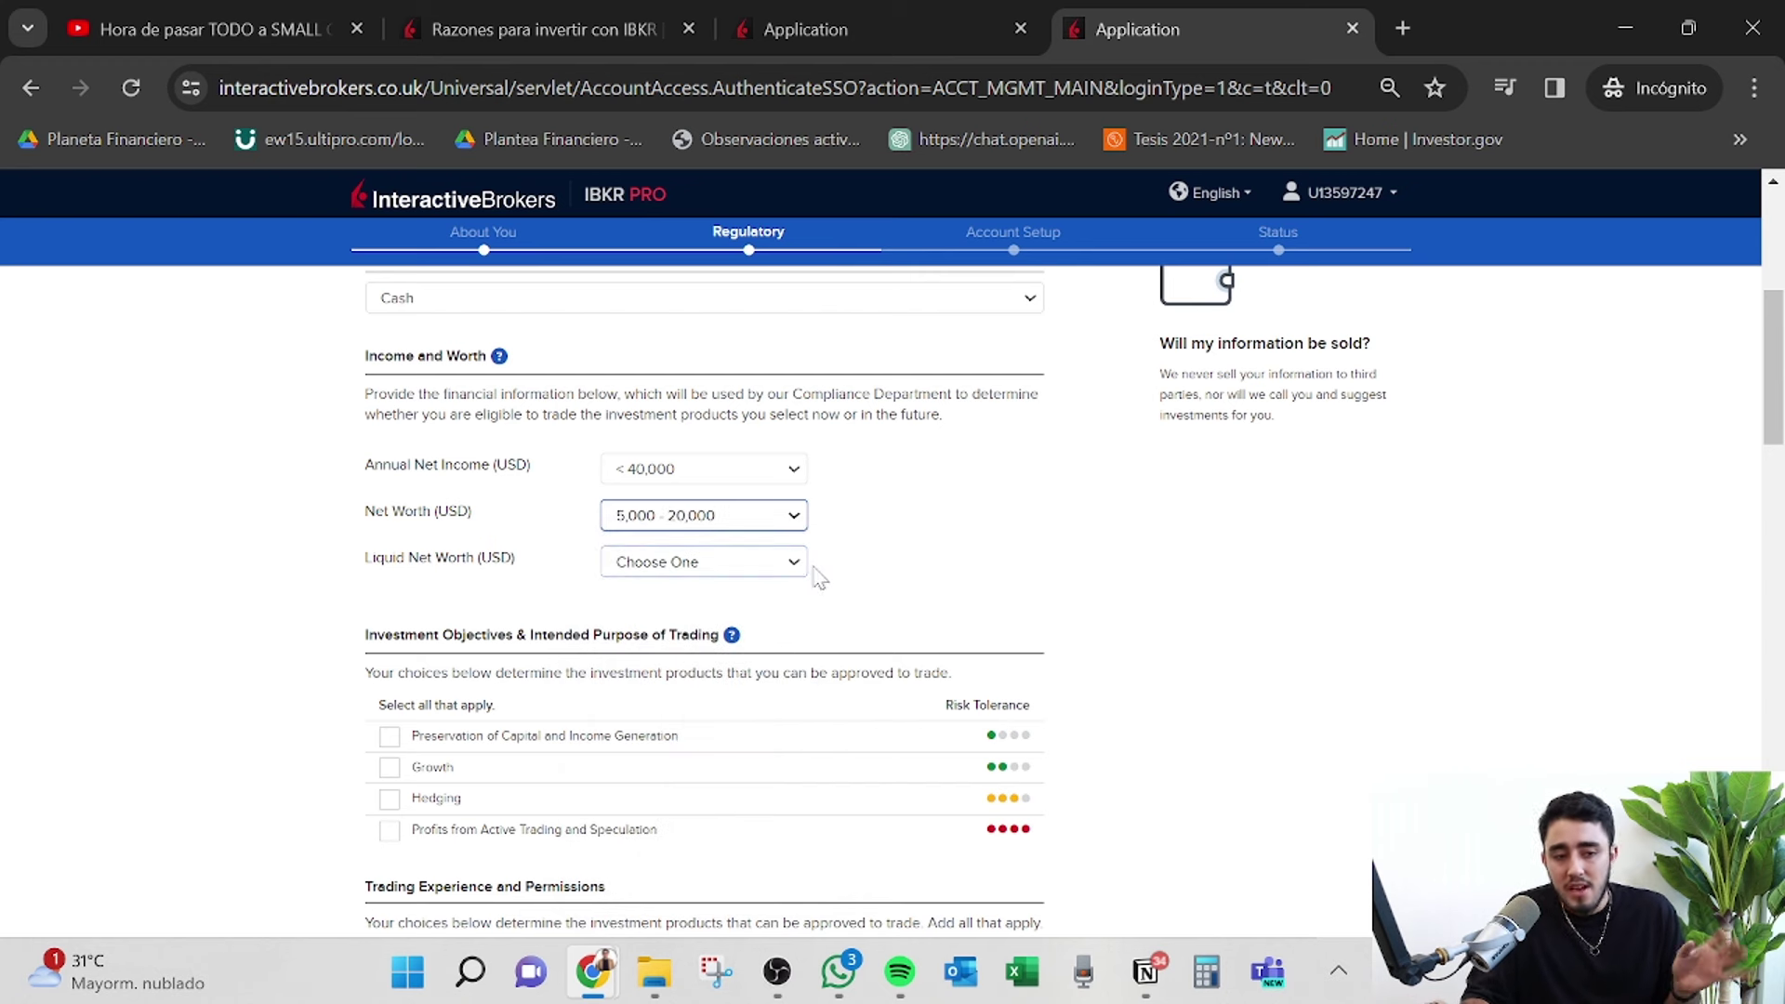
click(757, 562)
key(Escape)
key(Down)
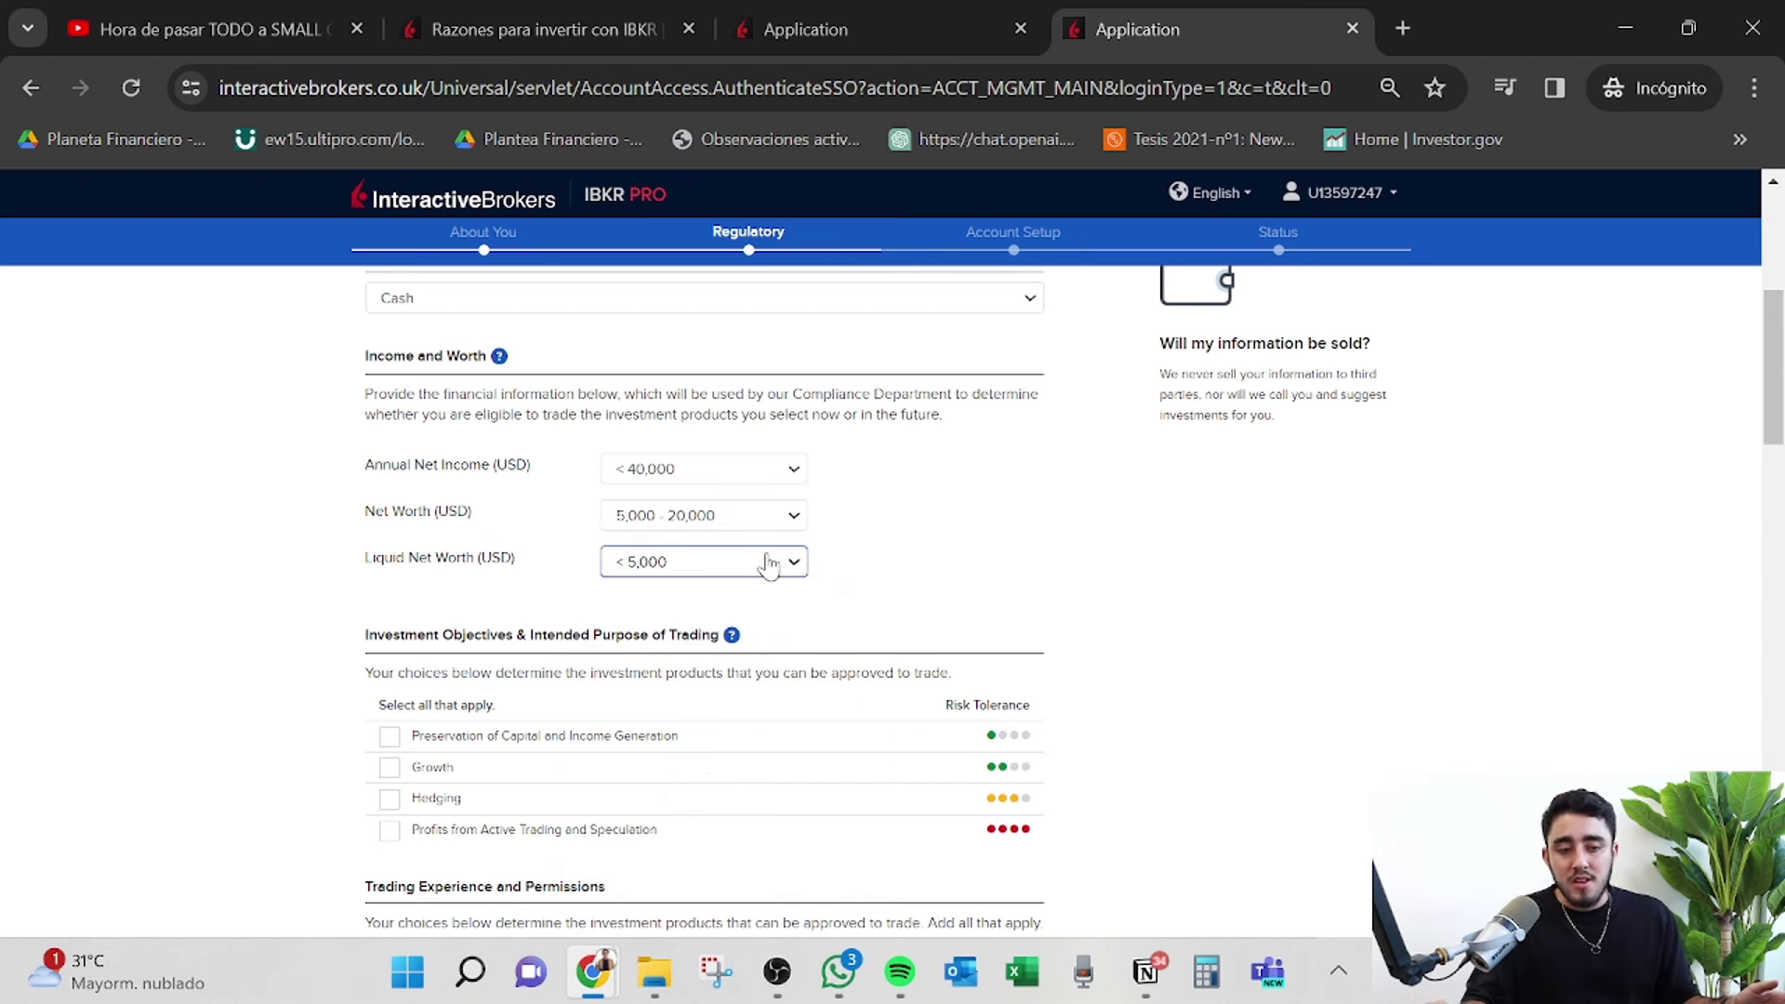
click(769, 561)
click(773, 626)
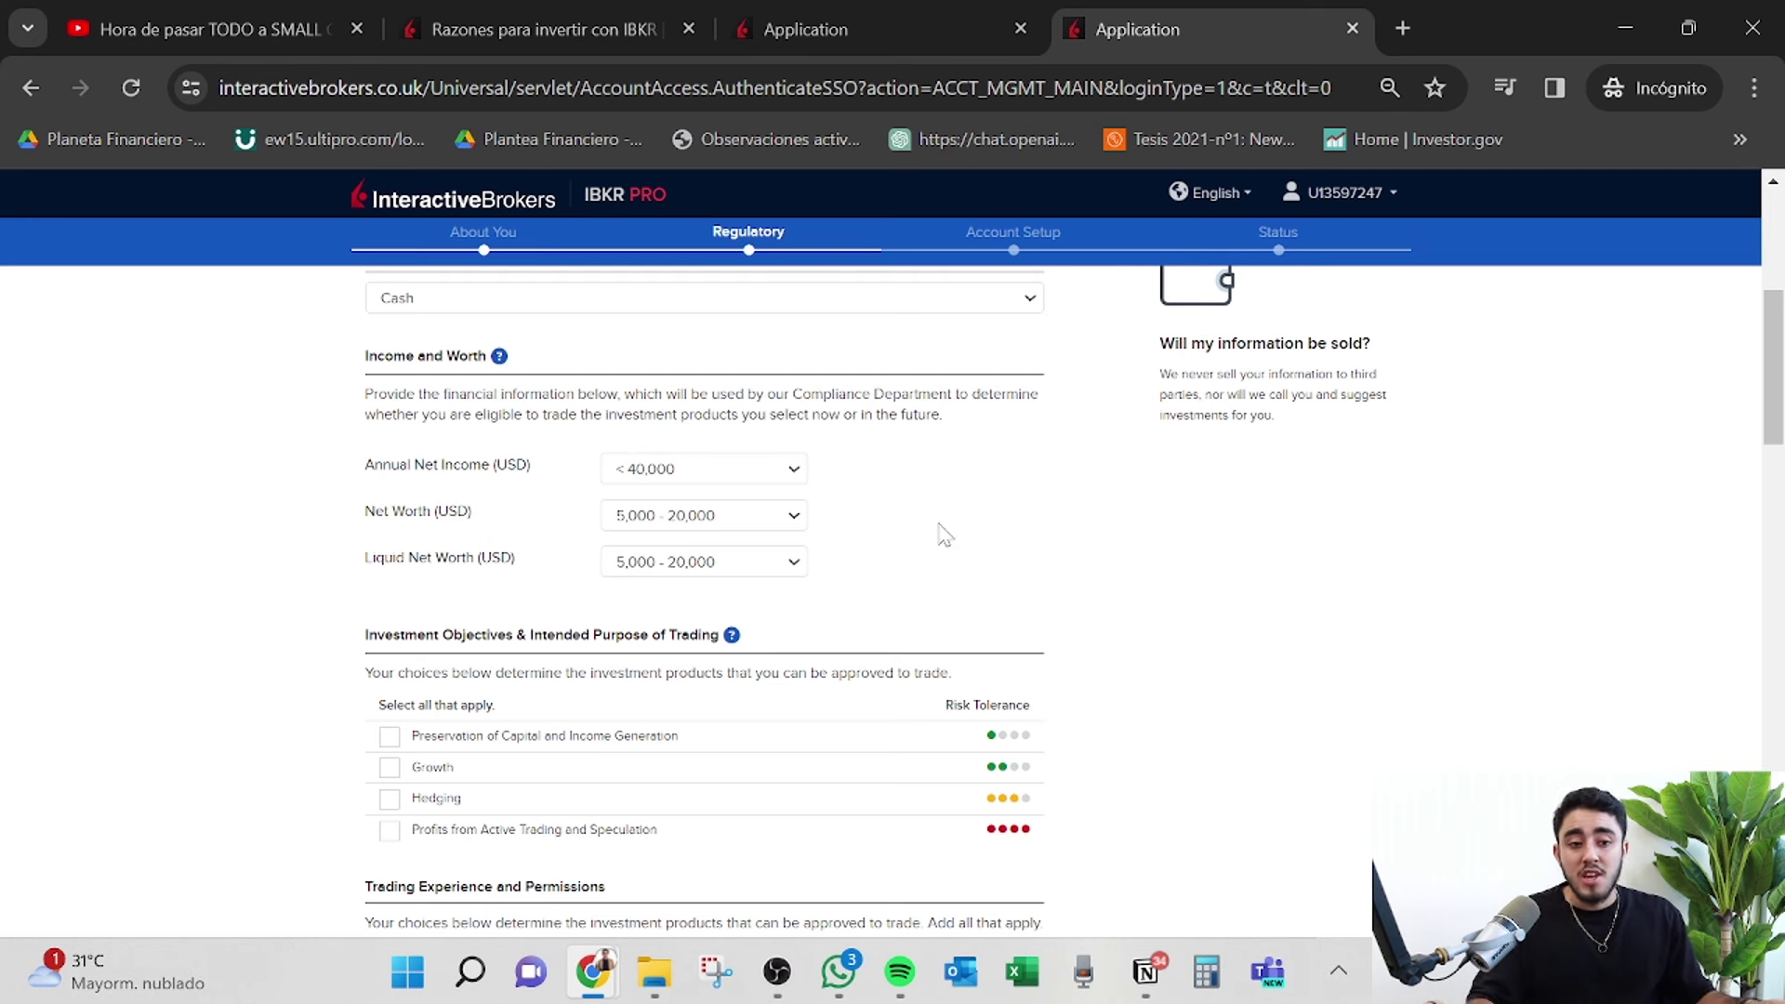
click(785, 469)
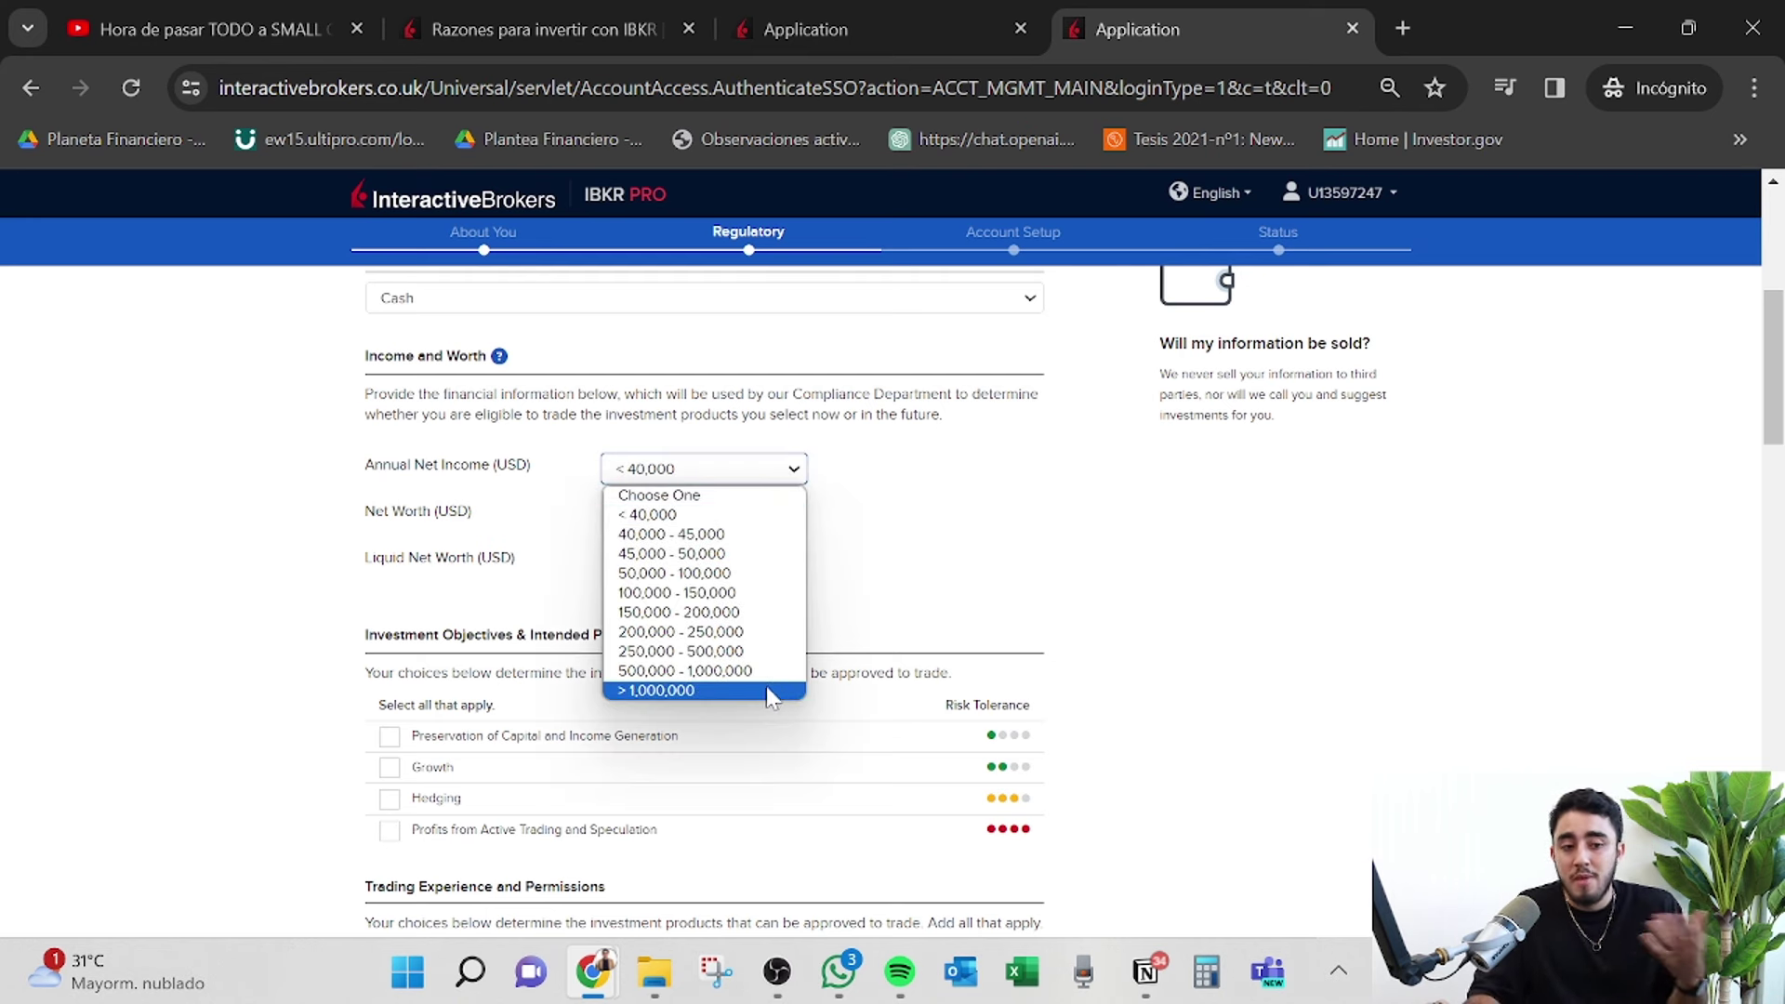
click(1030, 570)
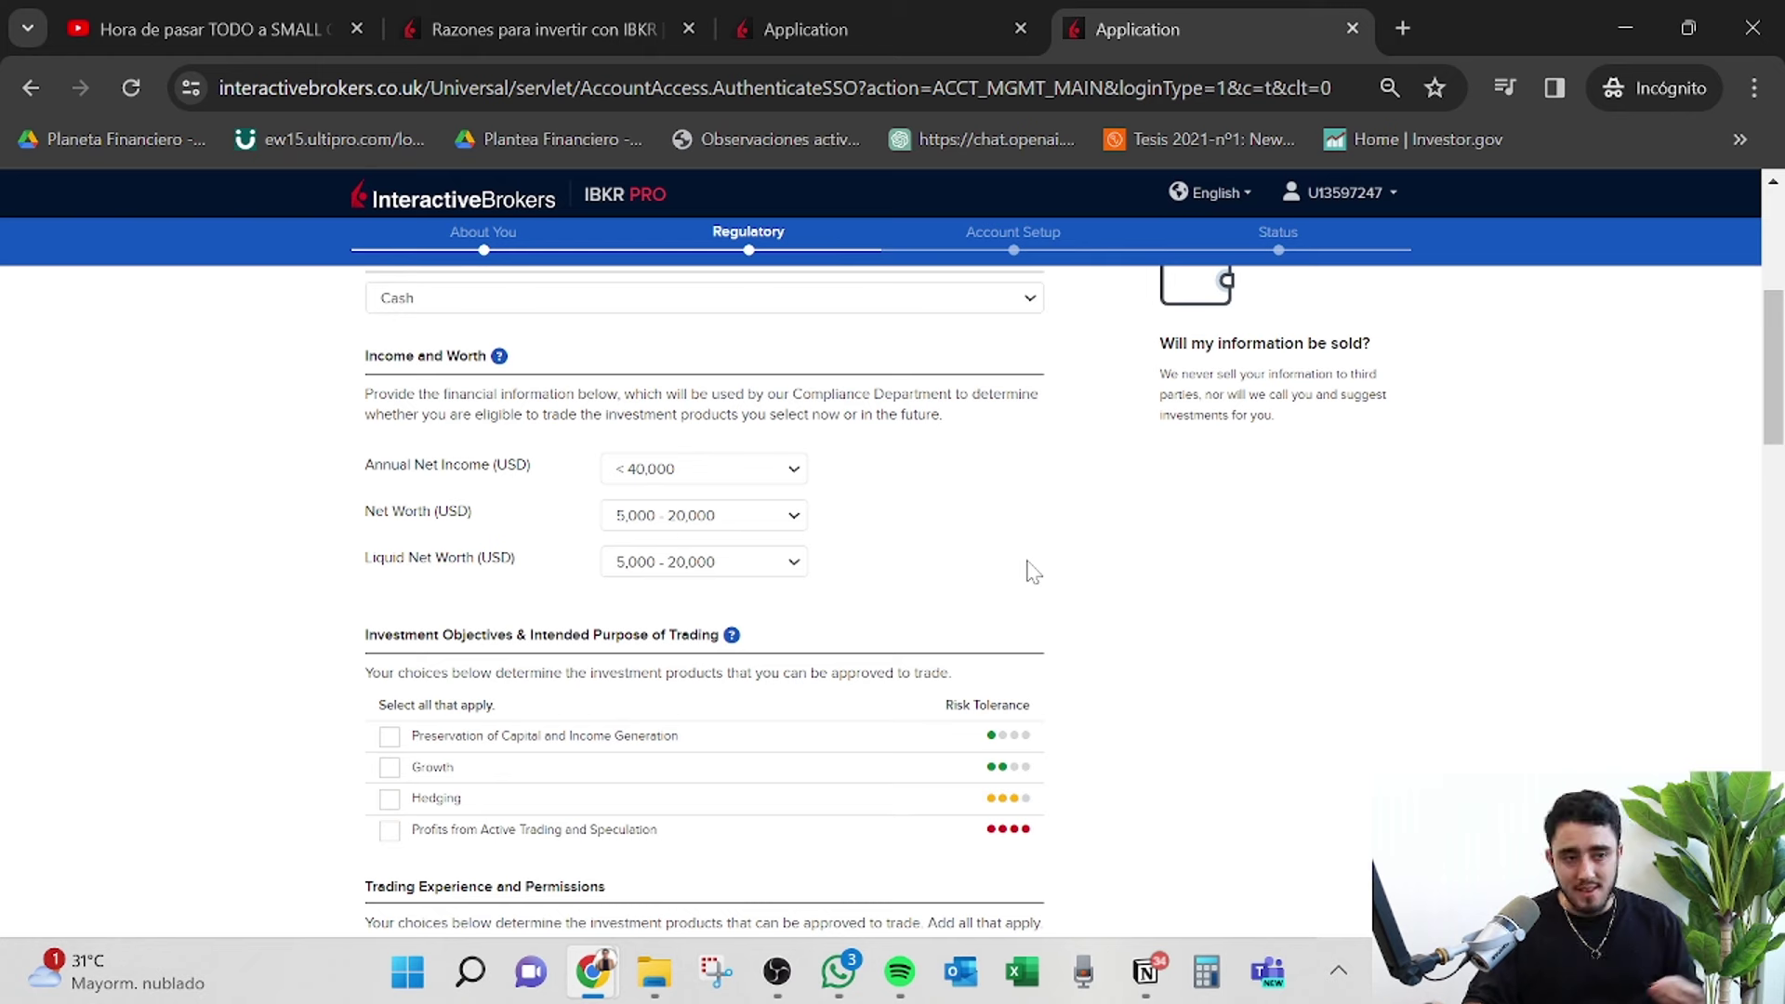
scroll(1032, 571, down, 1)
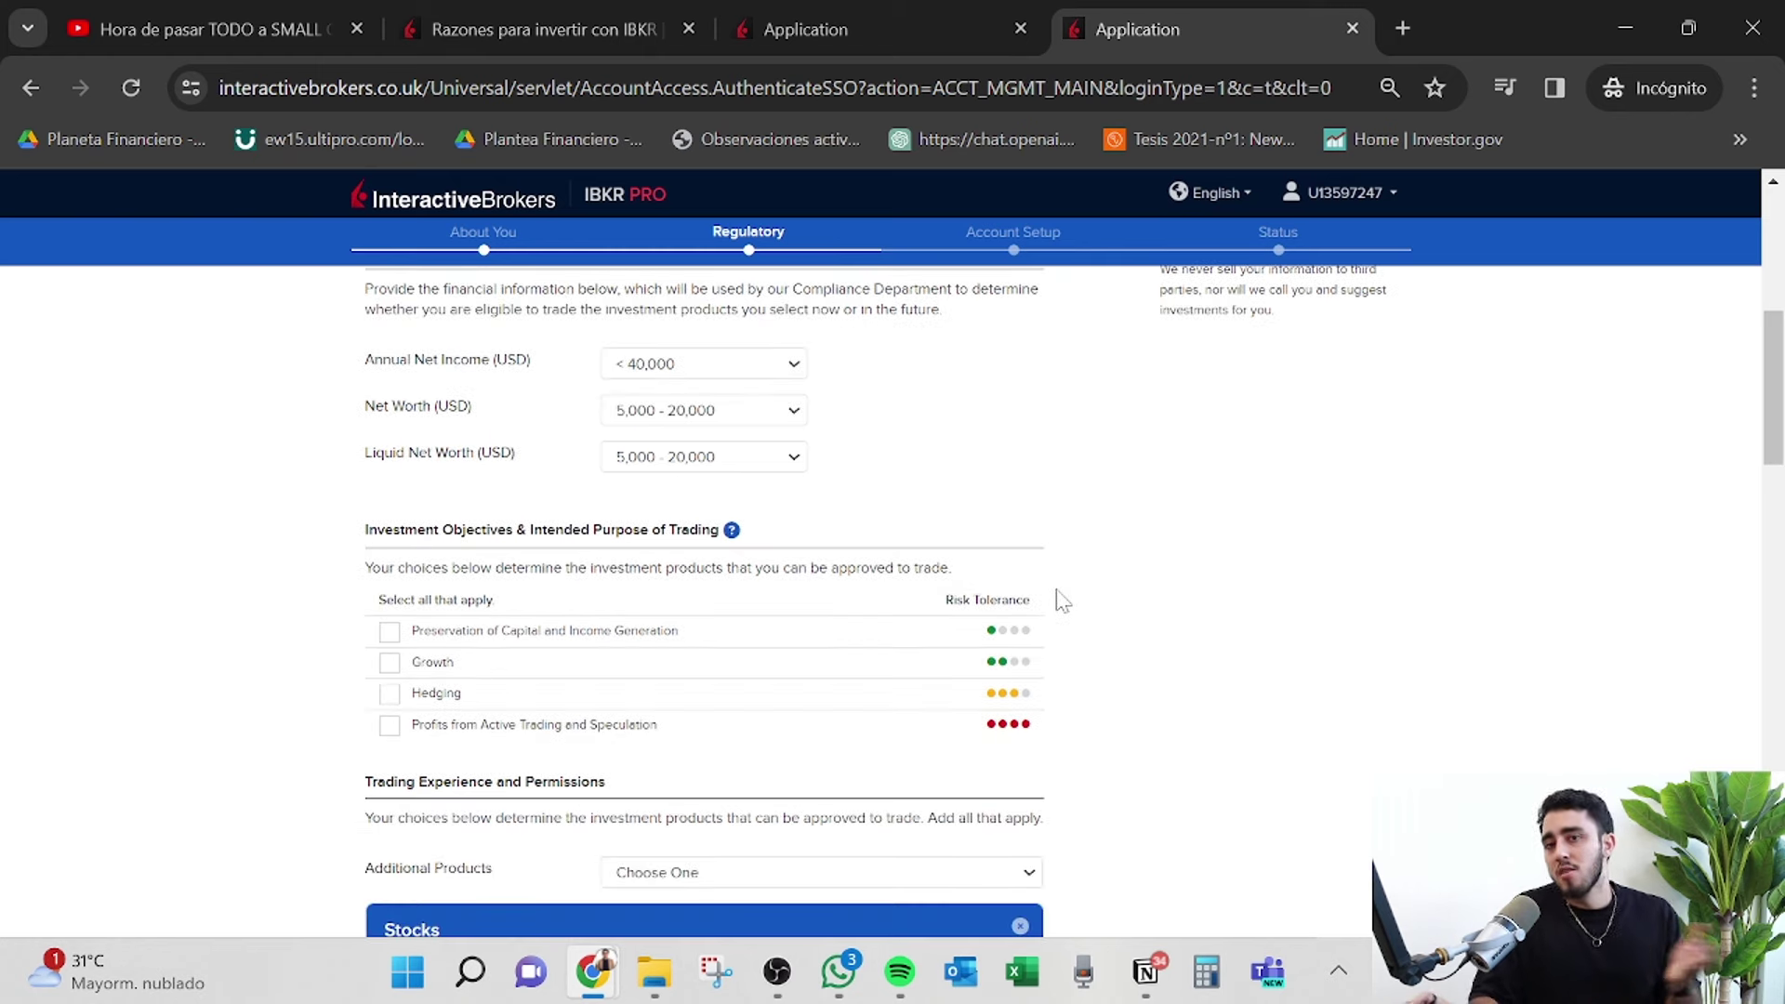
scroll(930, 633, down, 1)
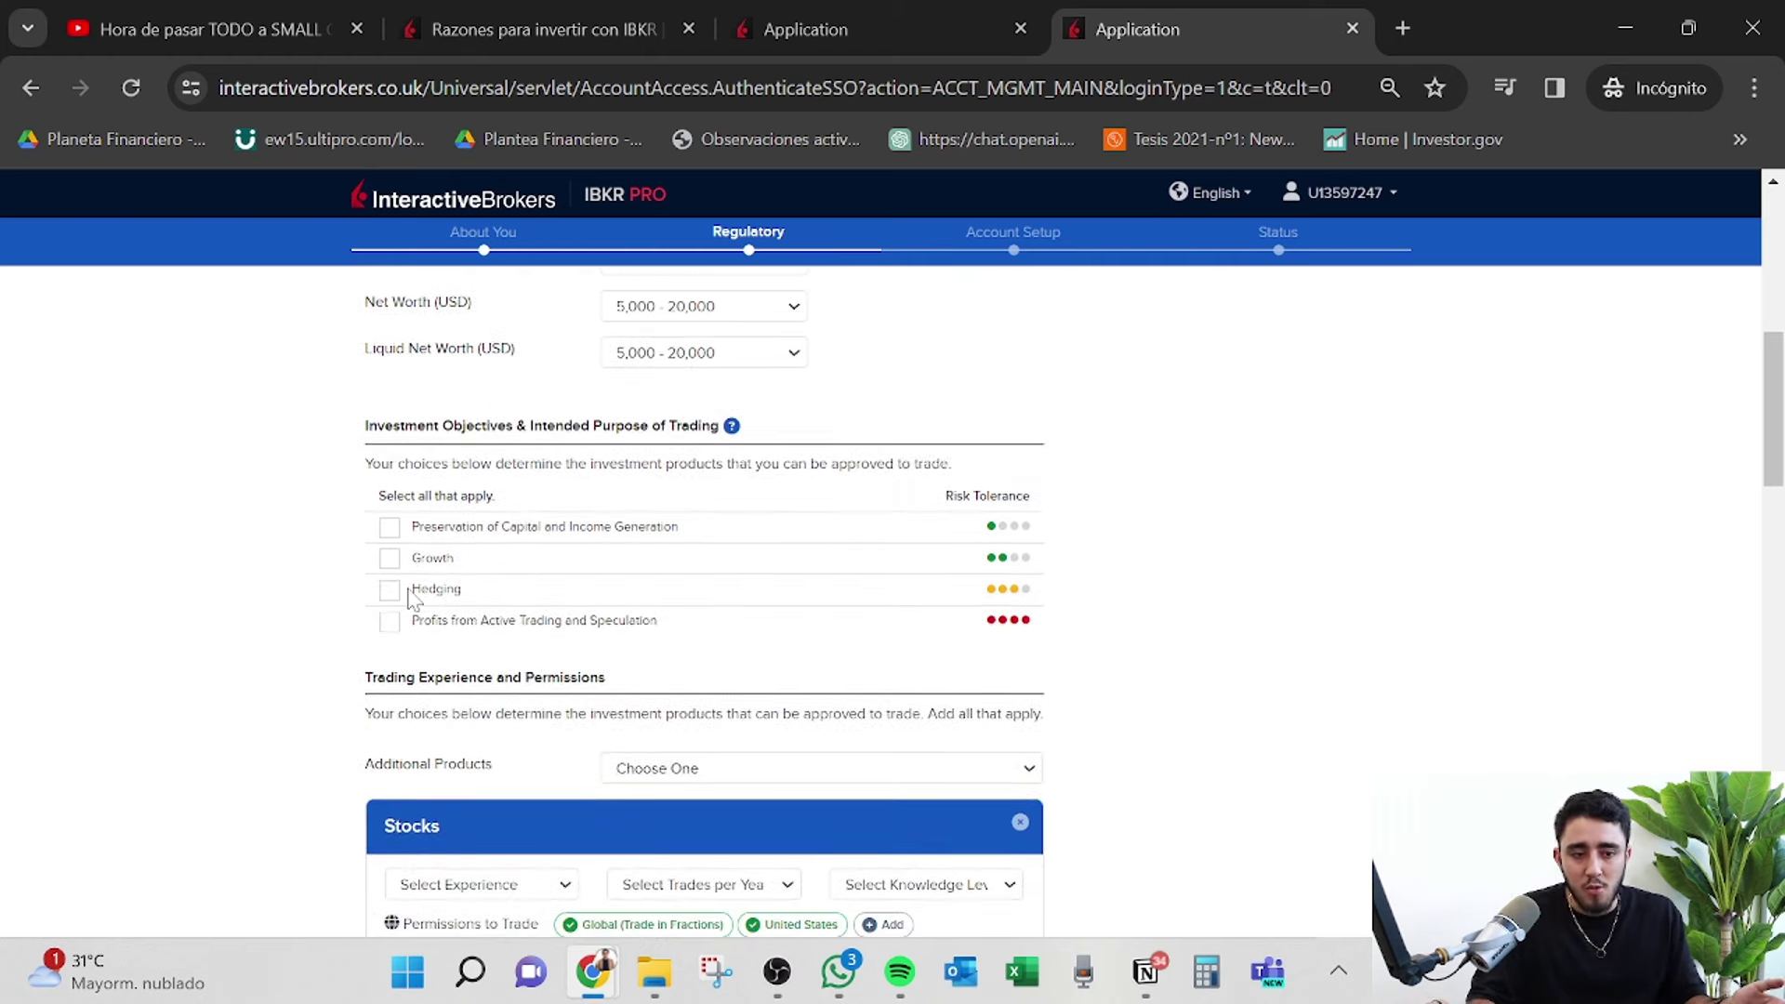
scroll(410, 600, down, 1)
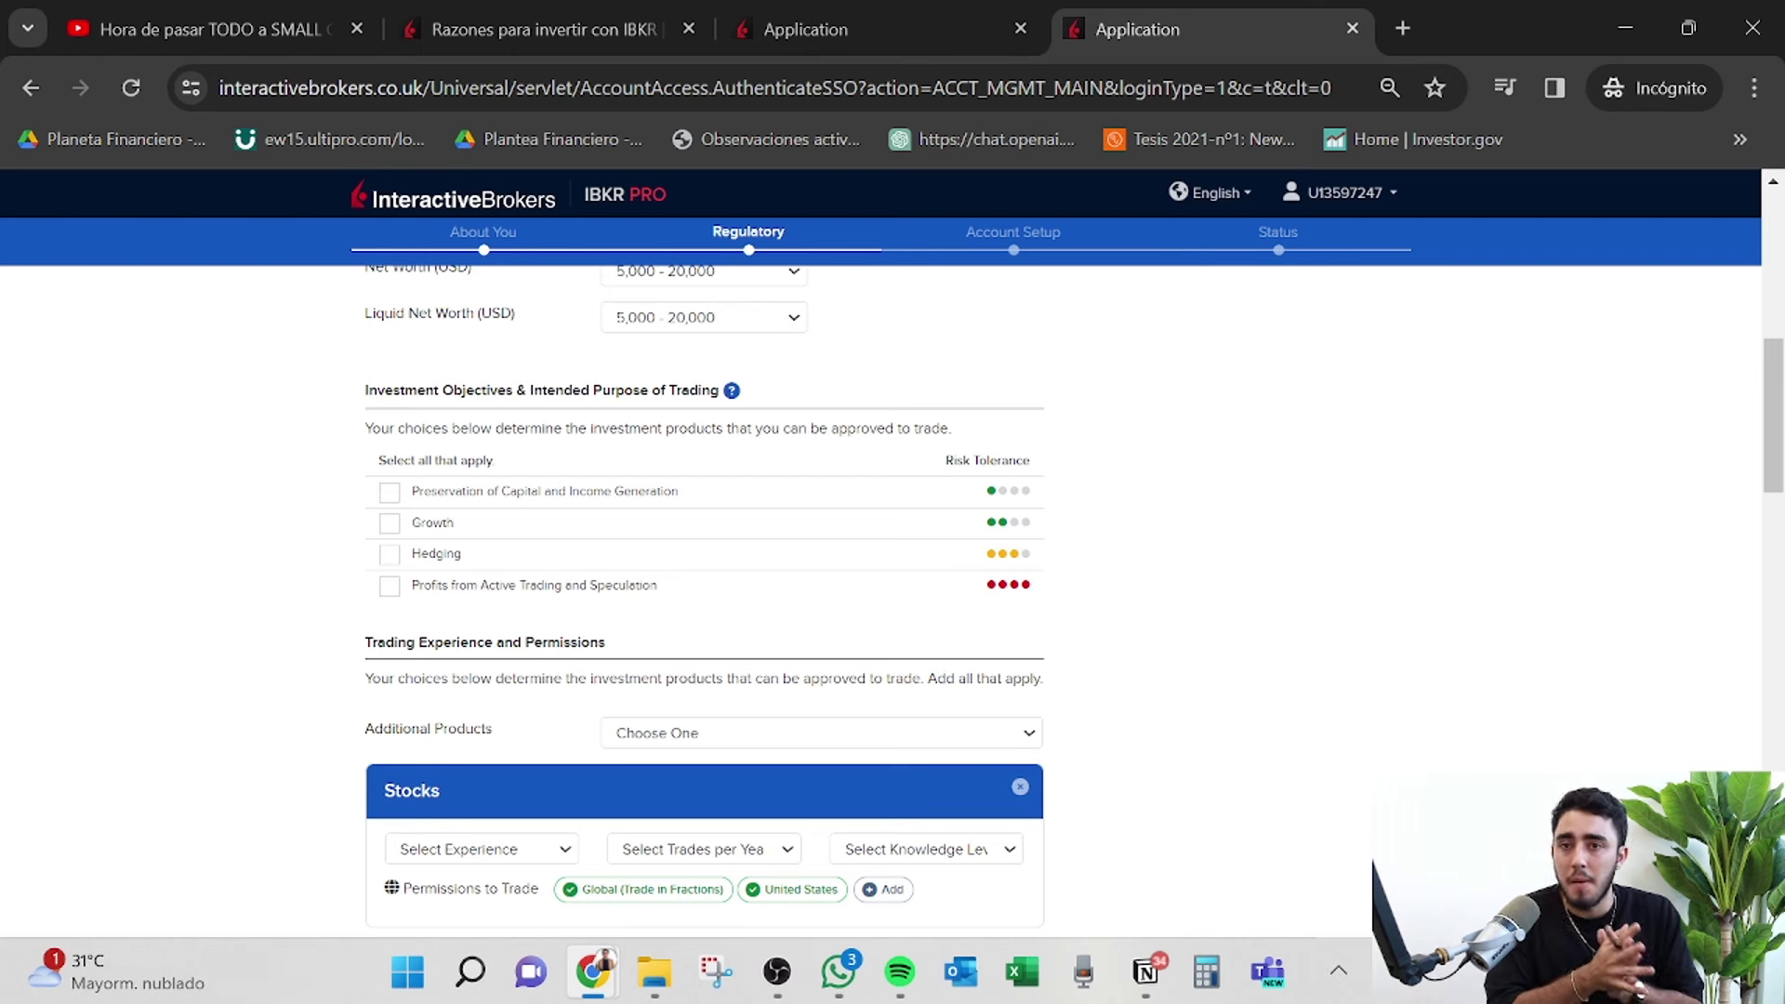
Tick 'Preservation of Capital and Income Generation' under Investment Objectives.
scroll(410, 591, down, 2)
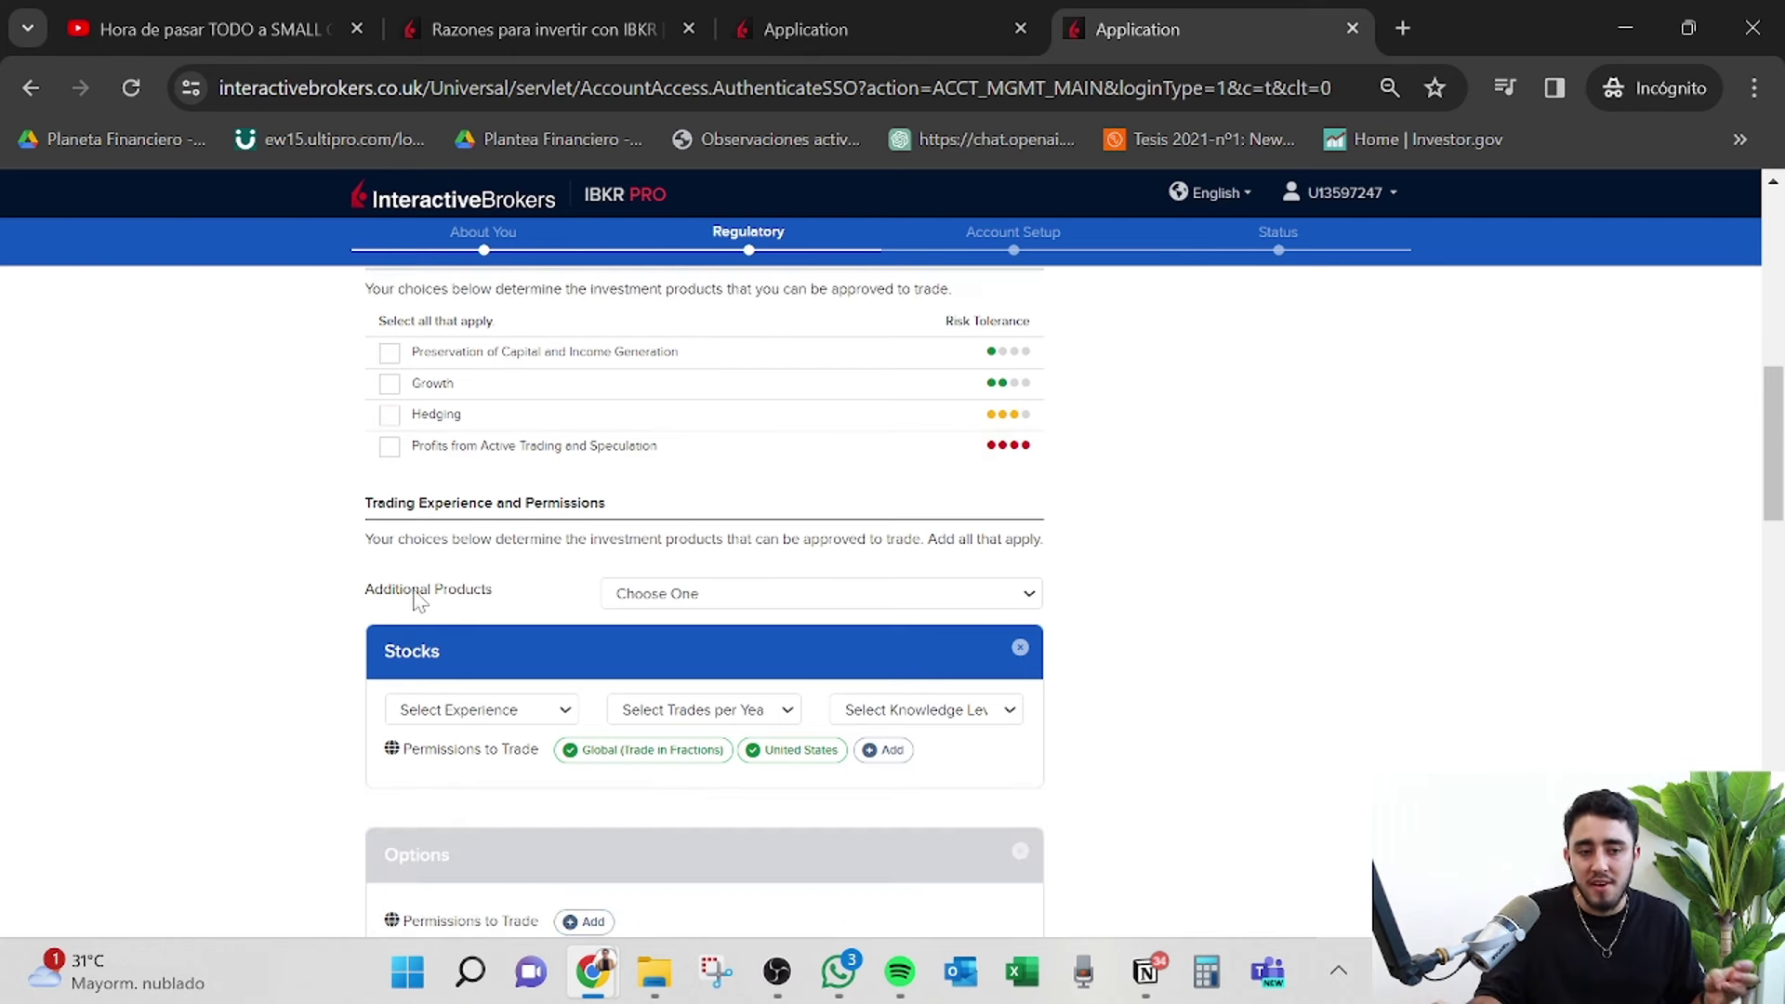
scroll(411, 590, up, 1)
scroll(409, 558, down, 1)
click(390, 458)
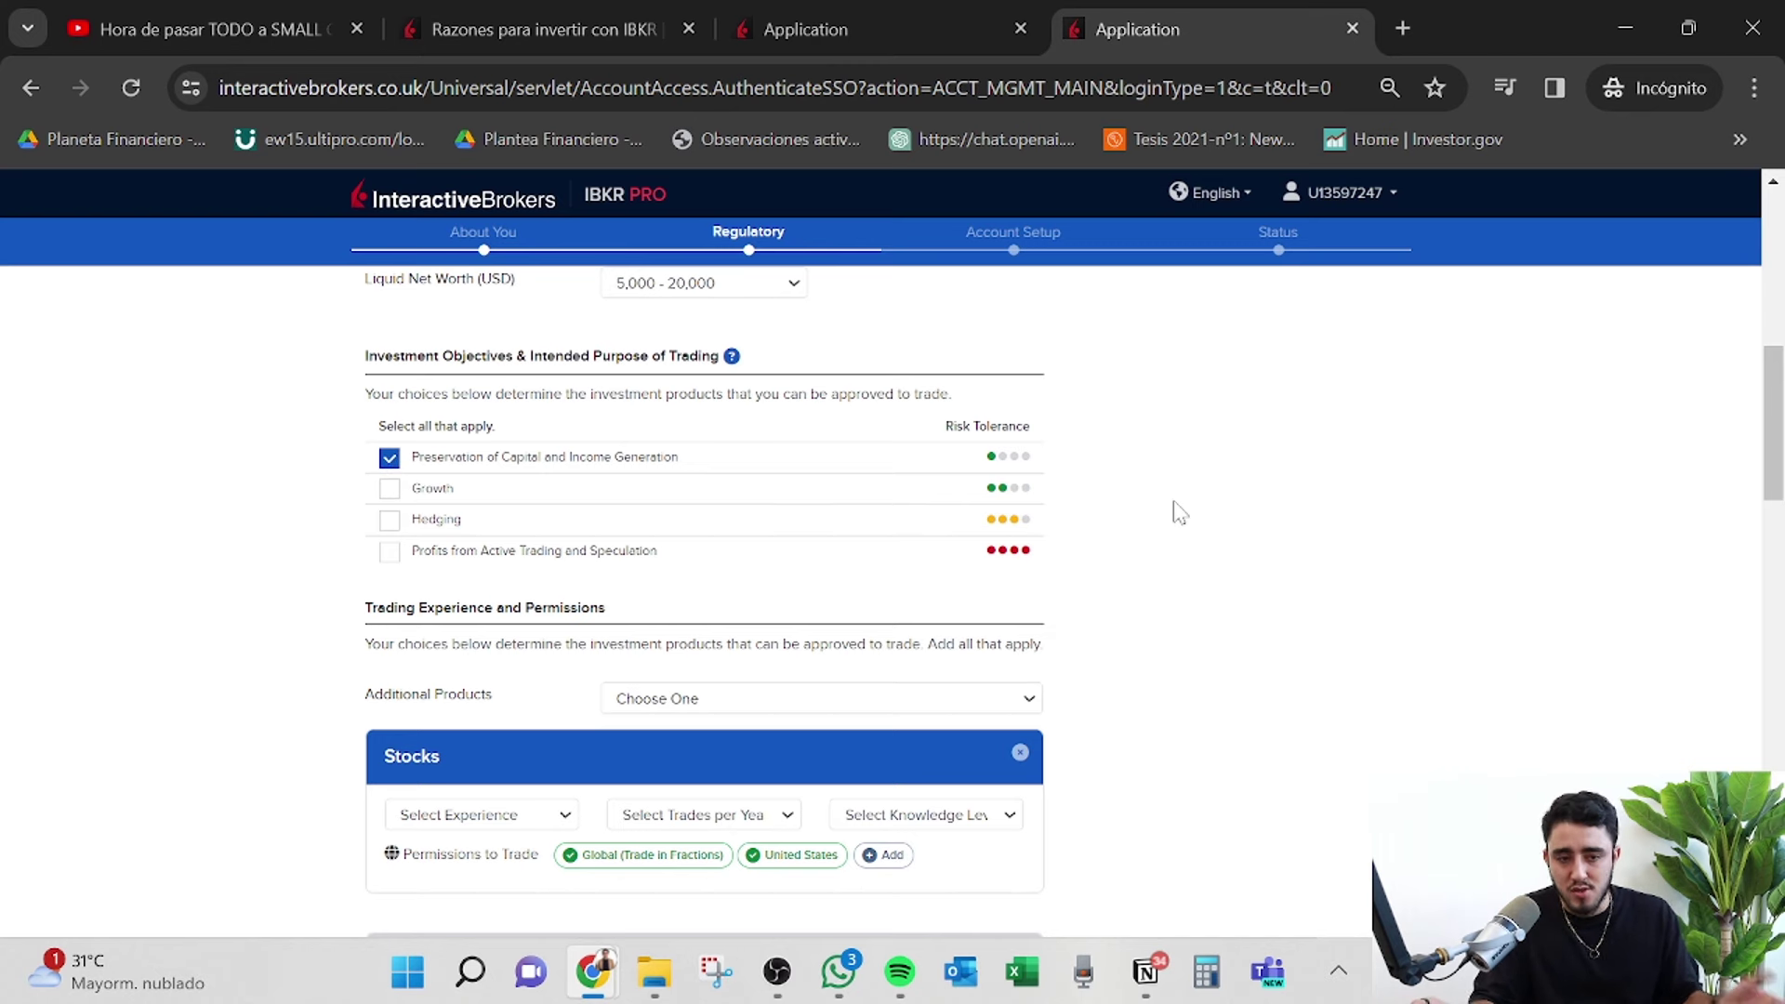
scroll(1177, 512, down, 2)
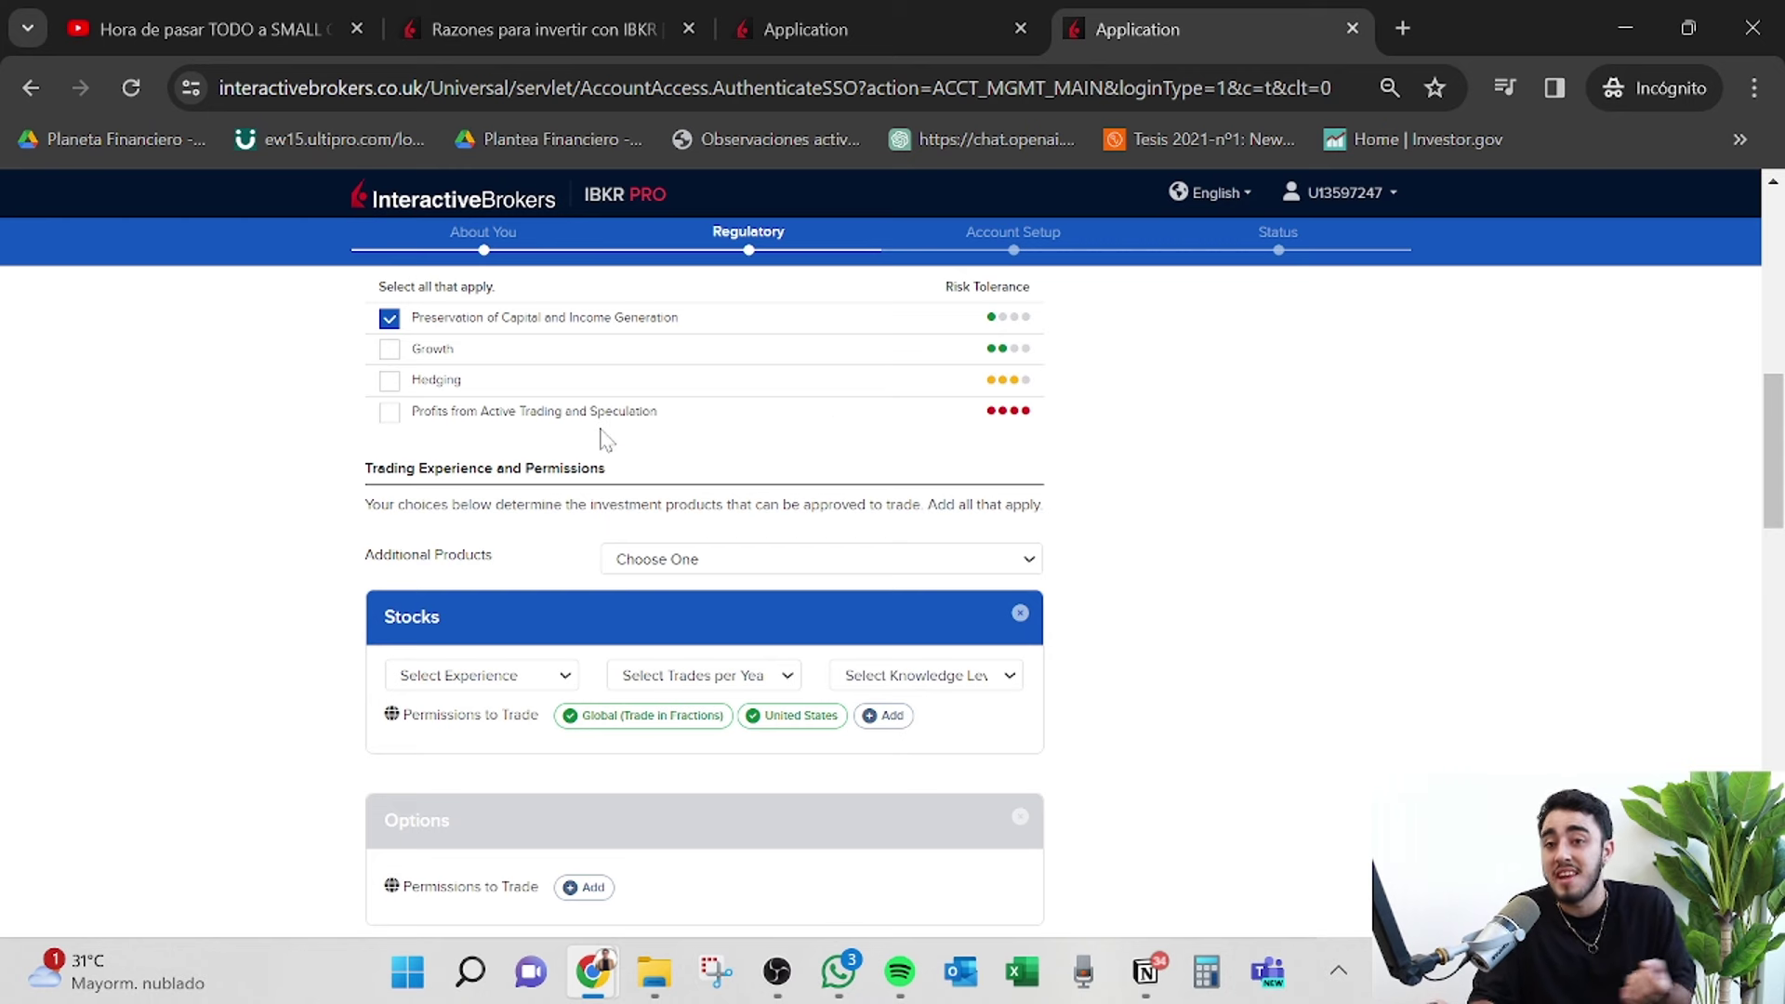
scroll(920, 493, down, 1)
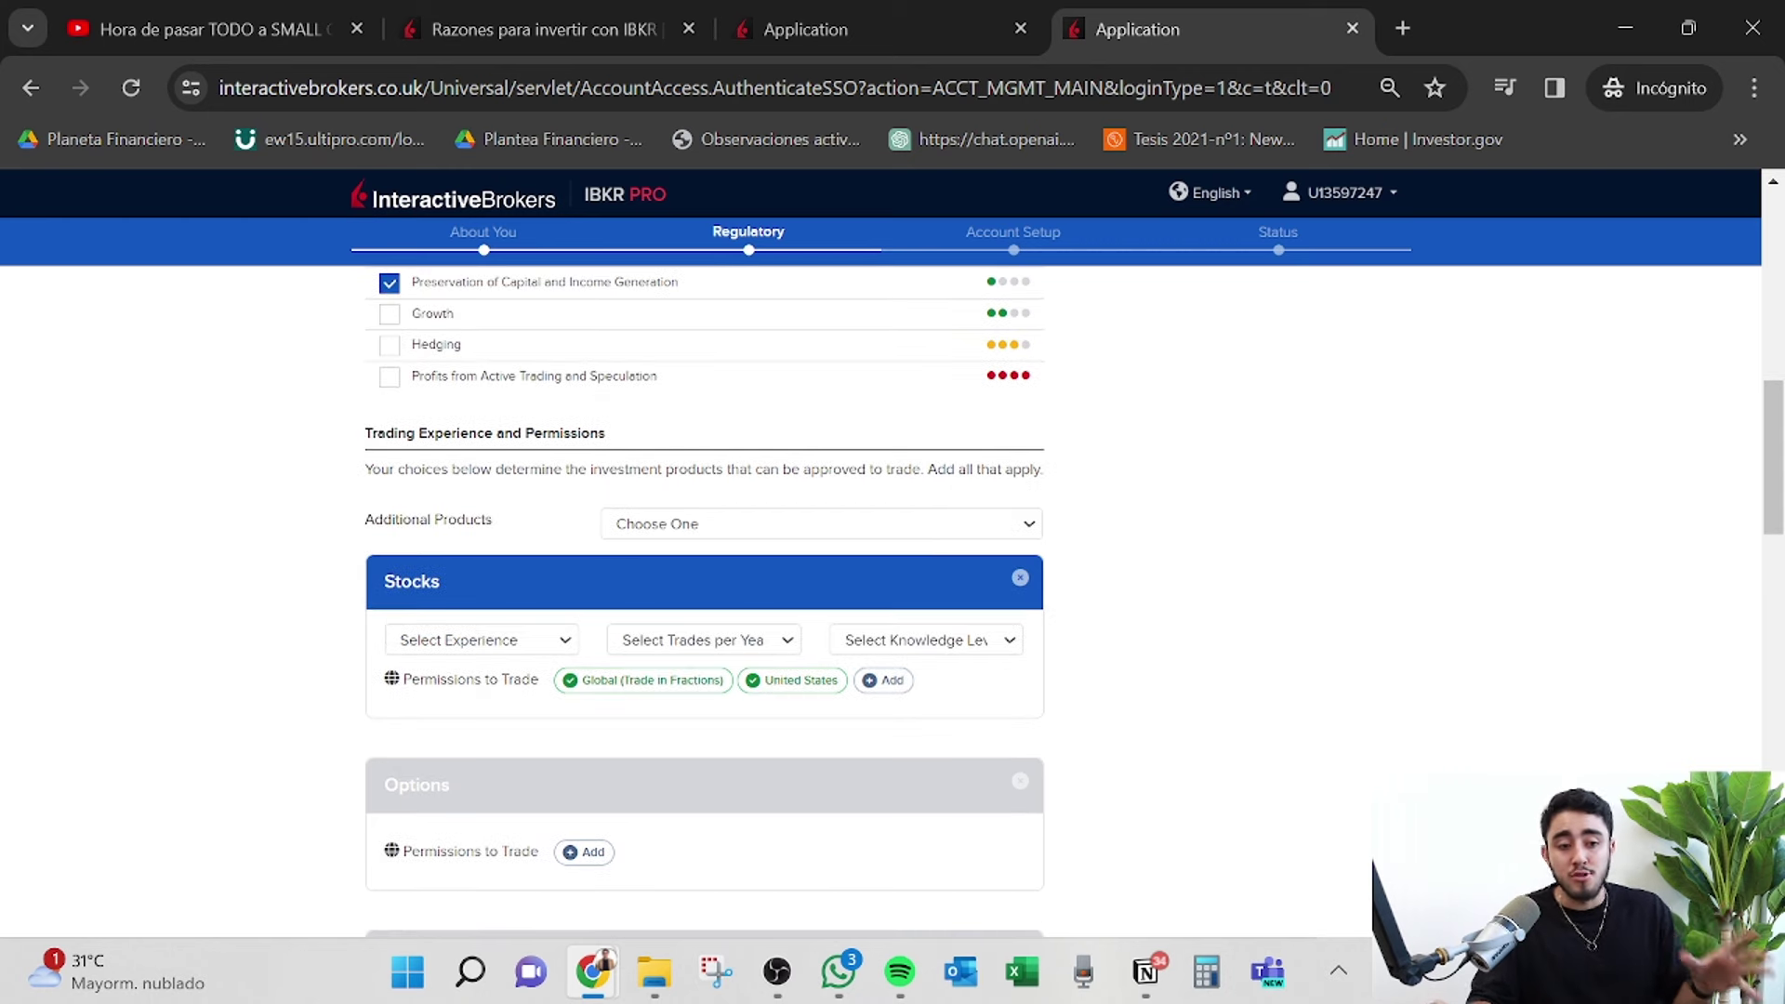
scroll(617, 661, down, 2)
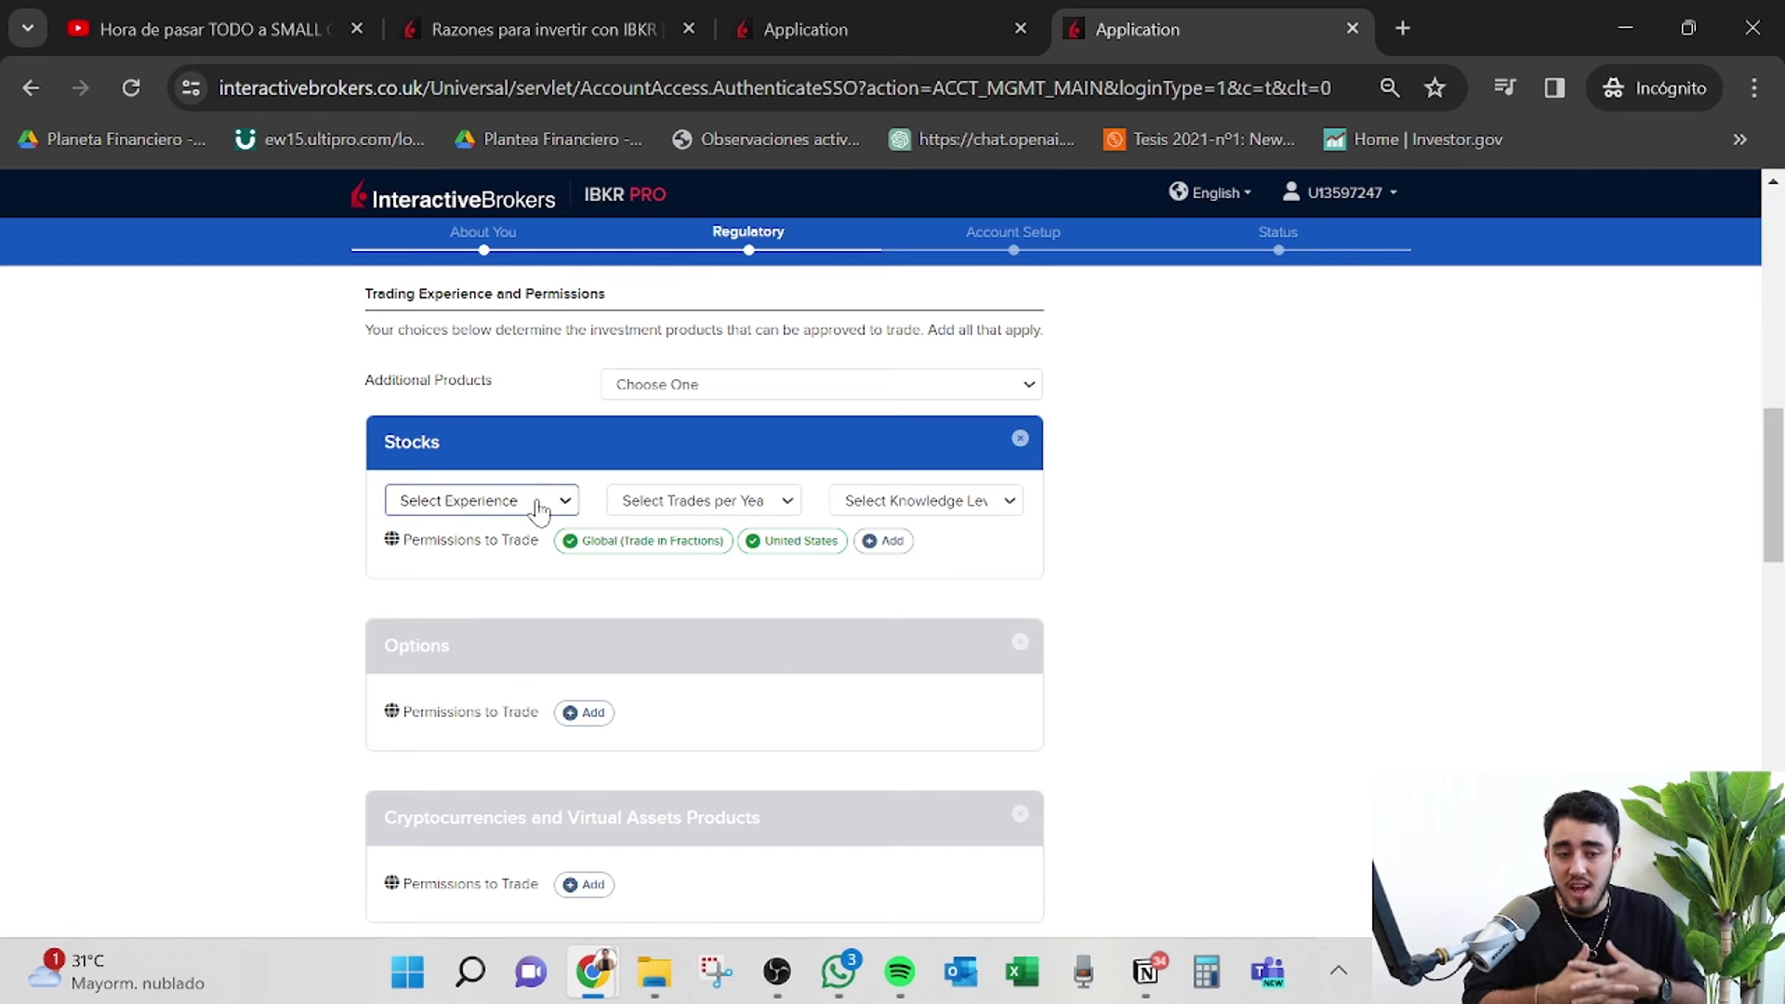
For Stocks, choose 1 Years of Experience, 11 - 25 Trades per Year and Good Knowledge.
click(540, 507)
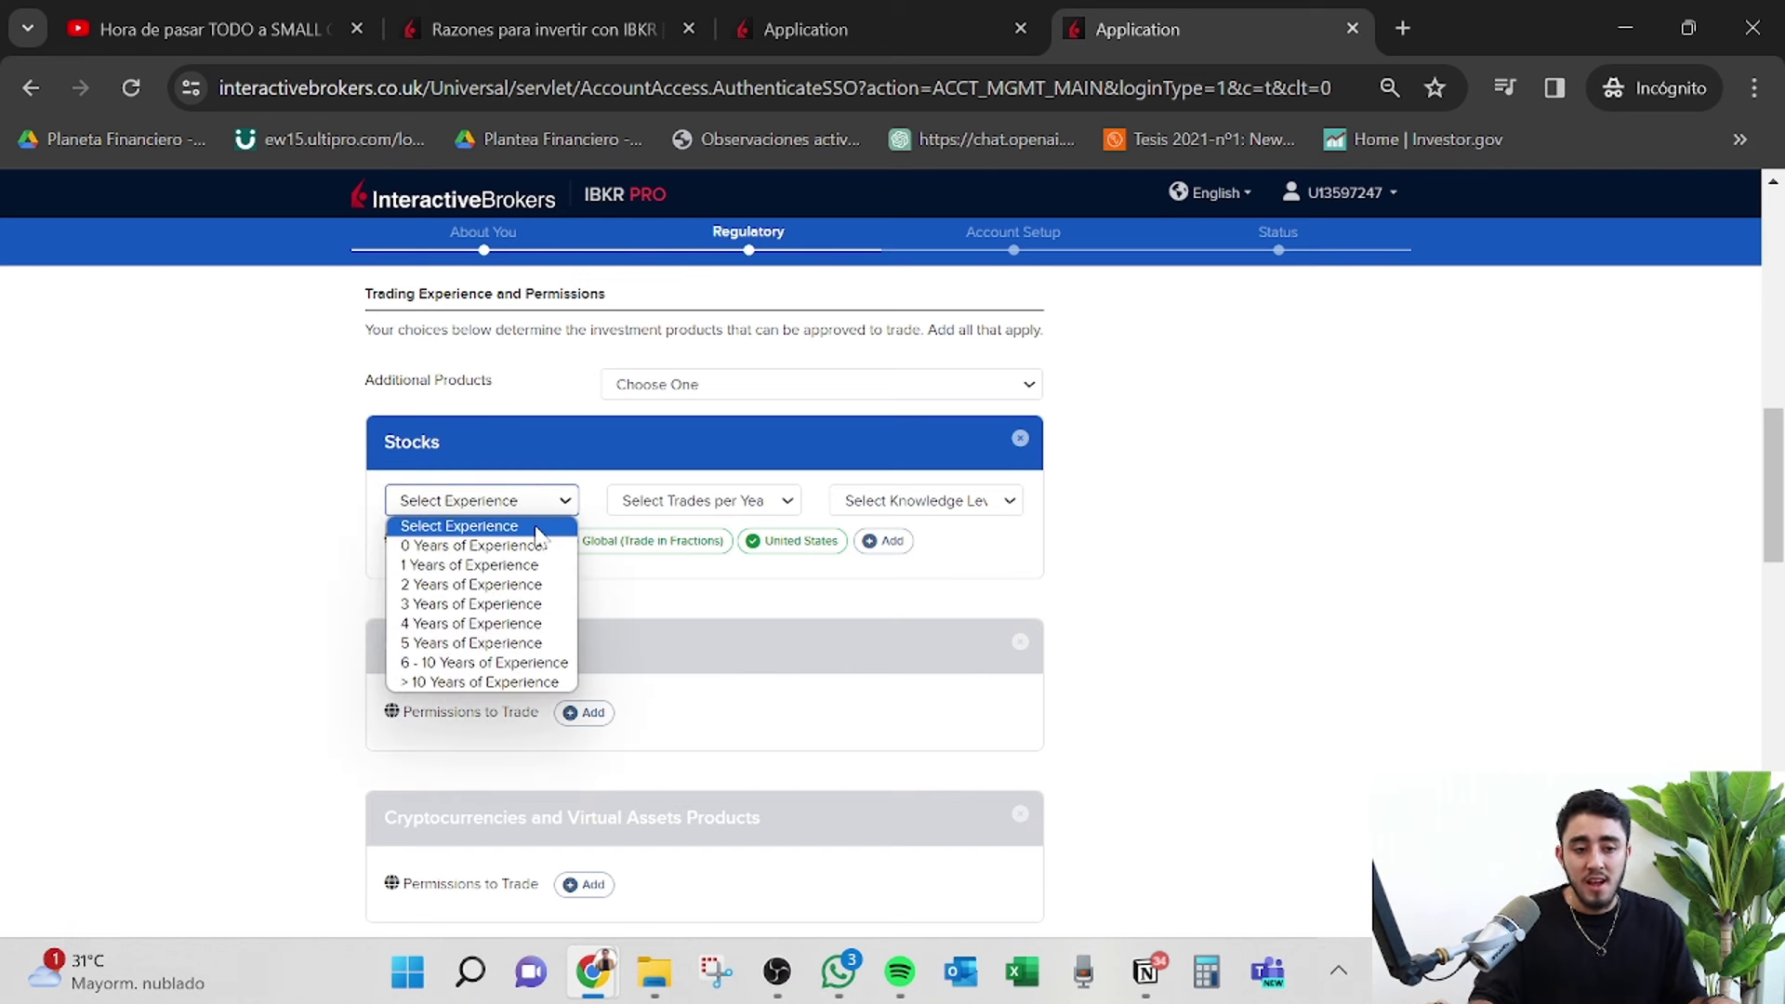
click(551, 573)
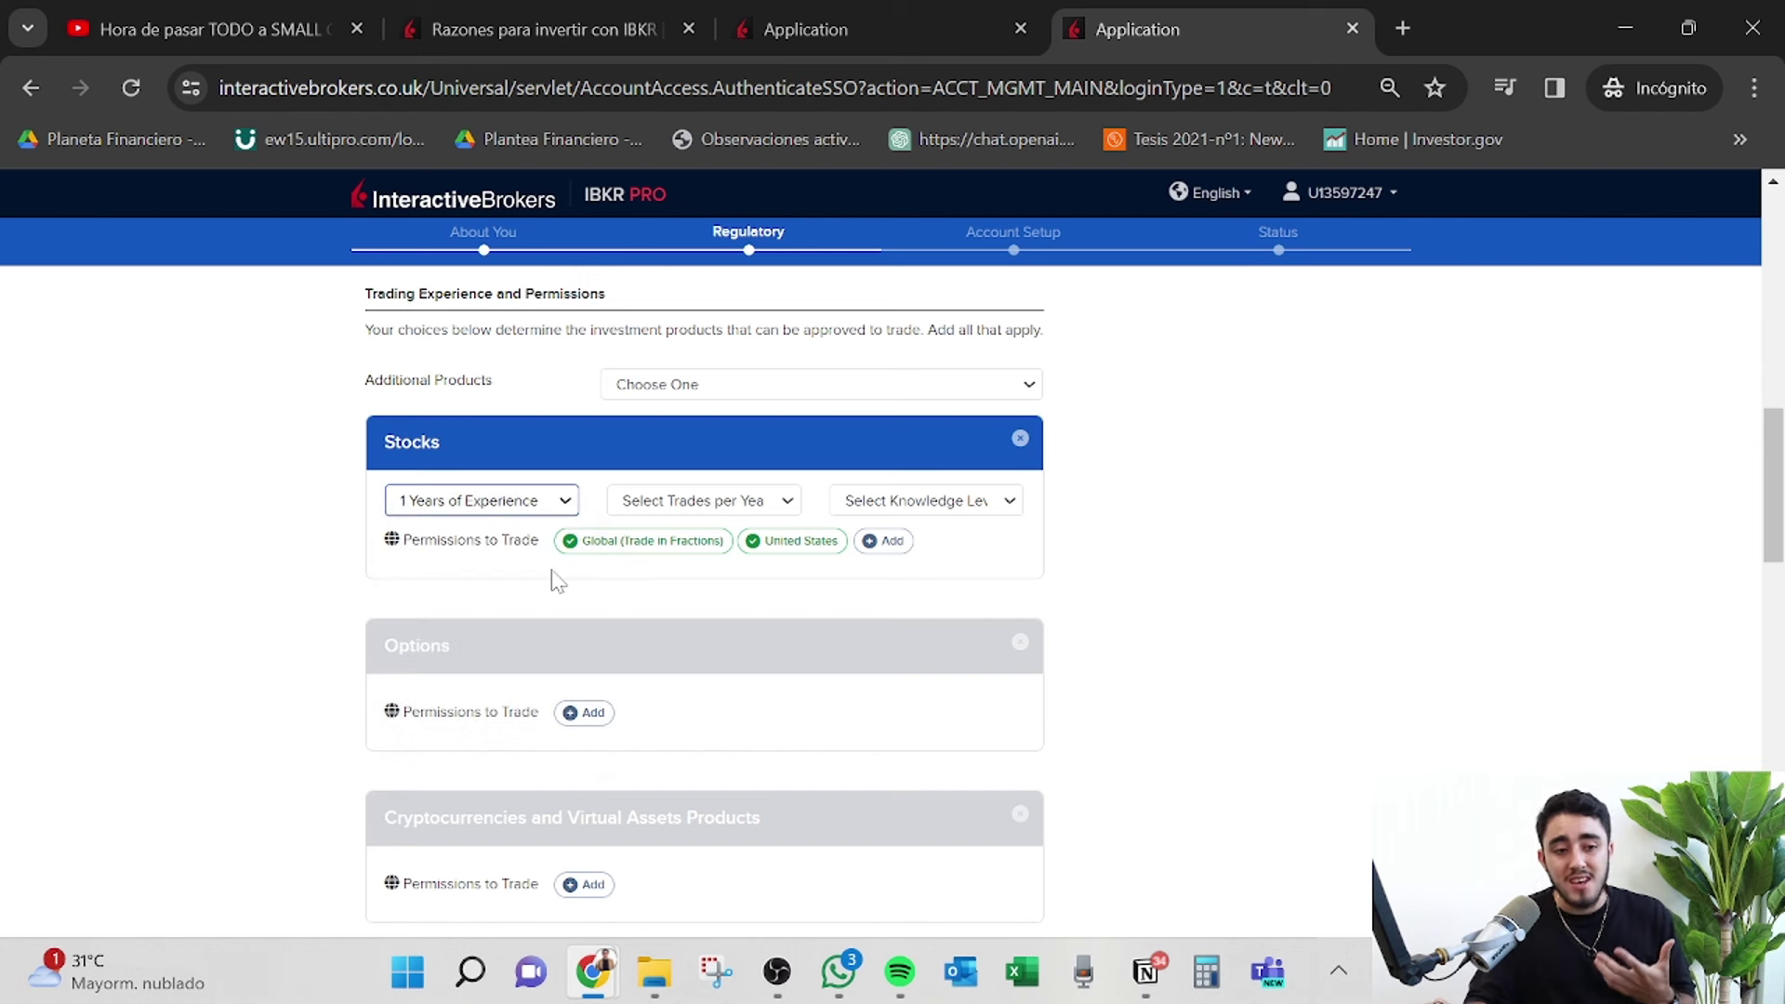
click(700, 499)
click(728, 585)
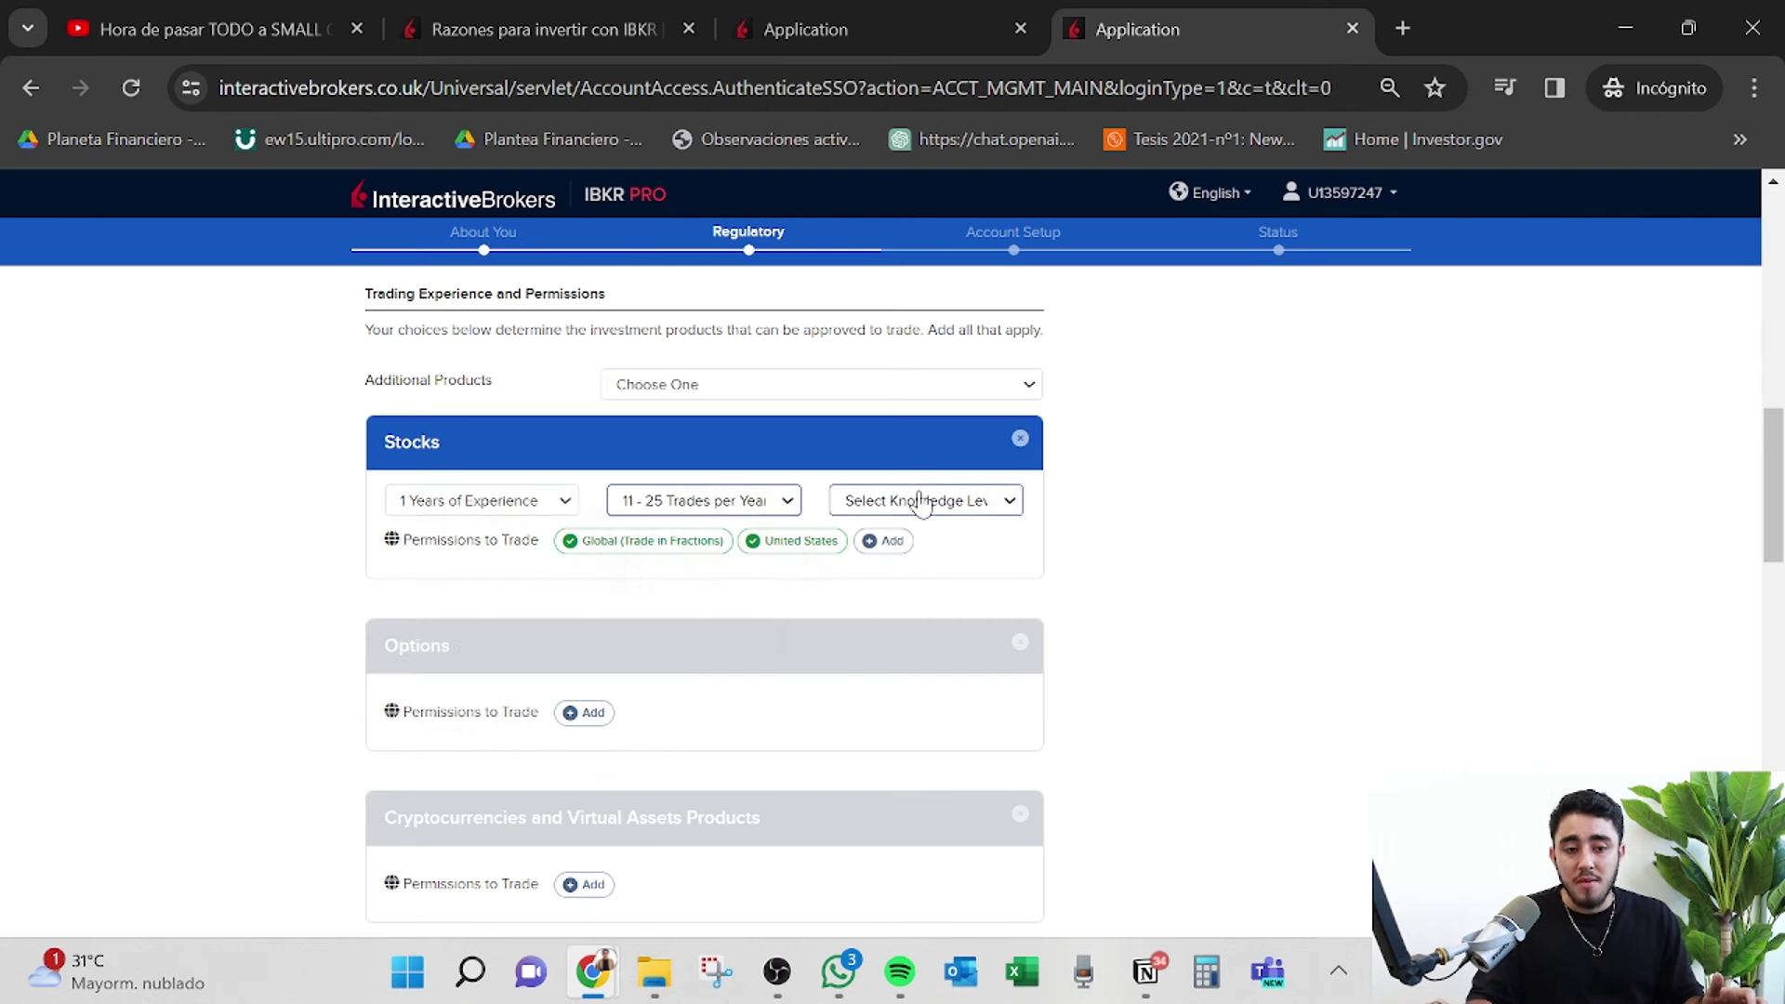
click(918, 500)
click(970, 585)
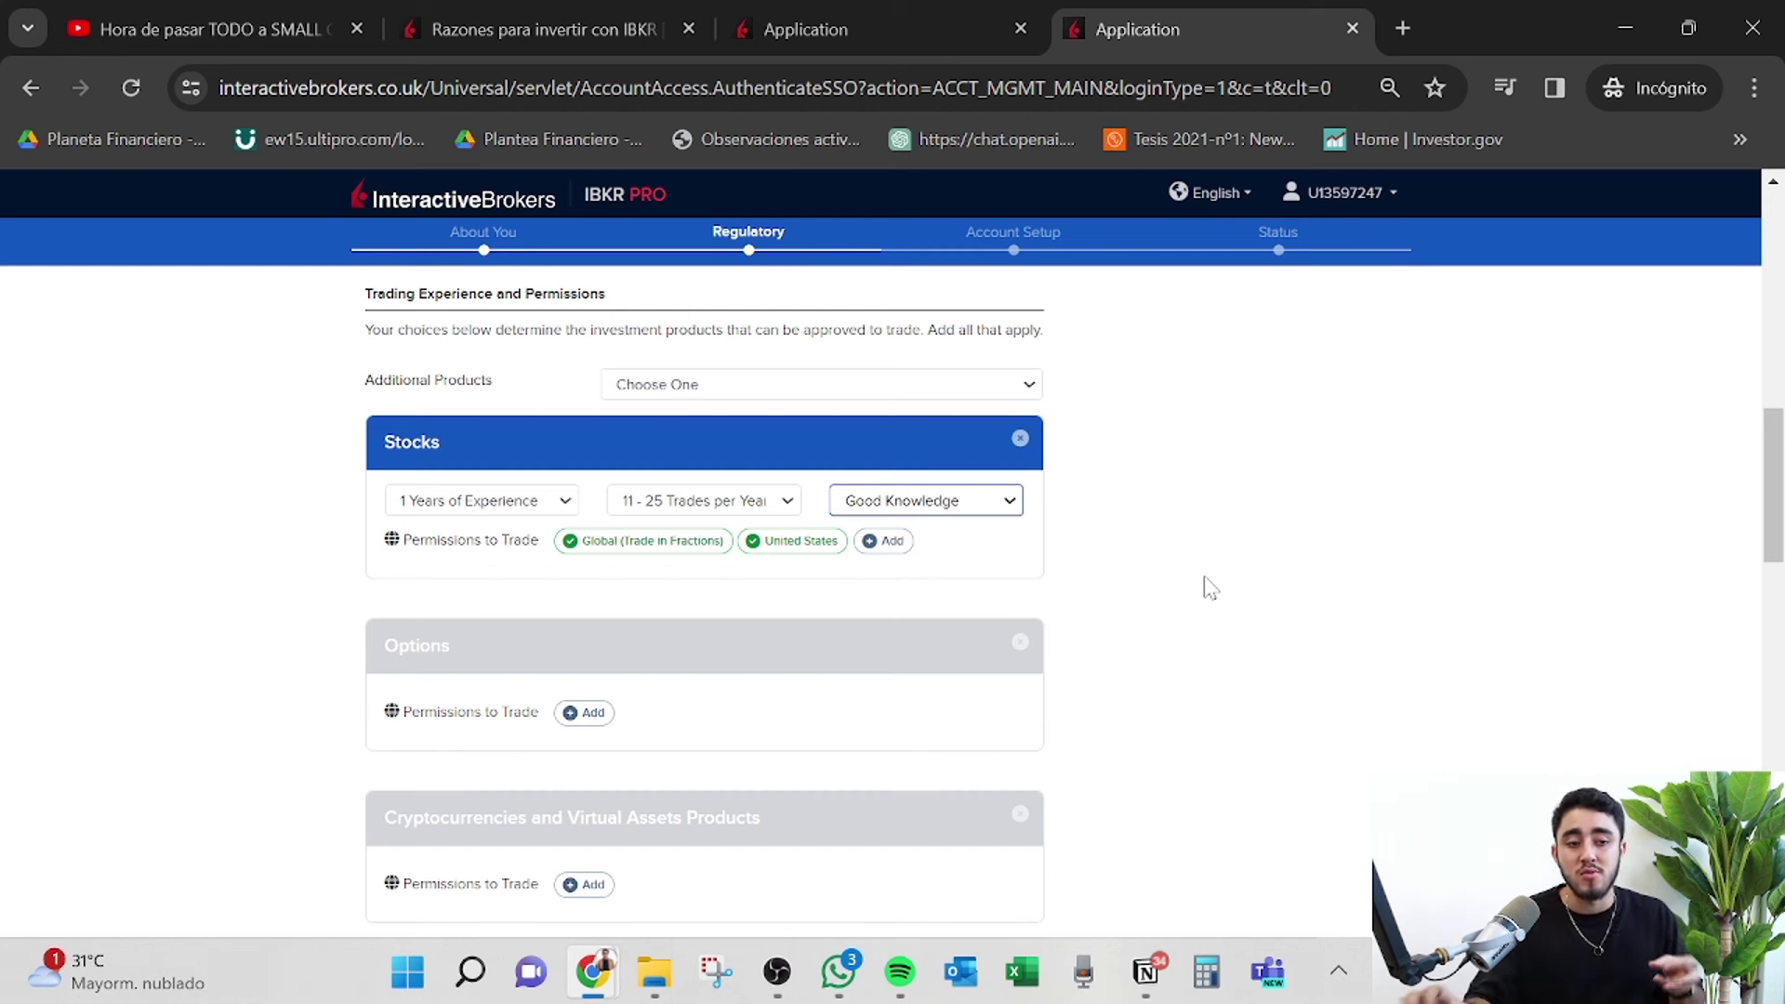
Reconfirm stock experience at 1 year and 11 - 25 trades per year.
click(558, 513)
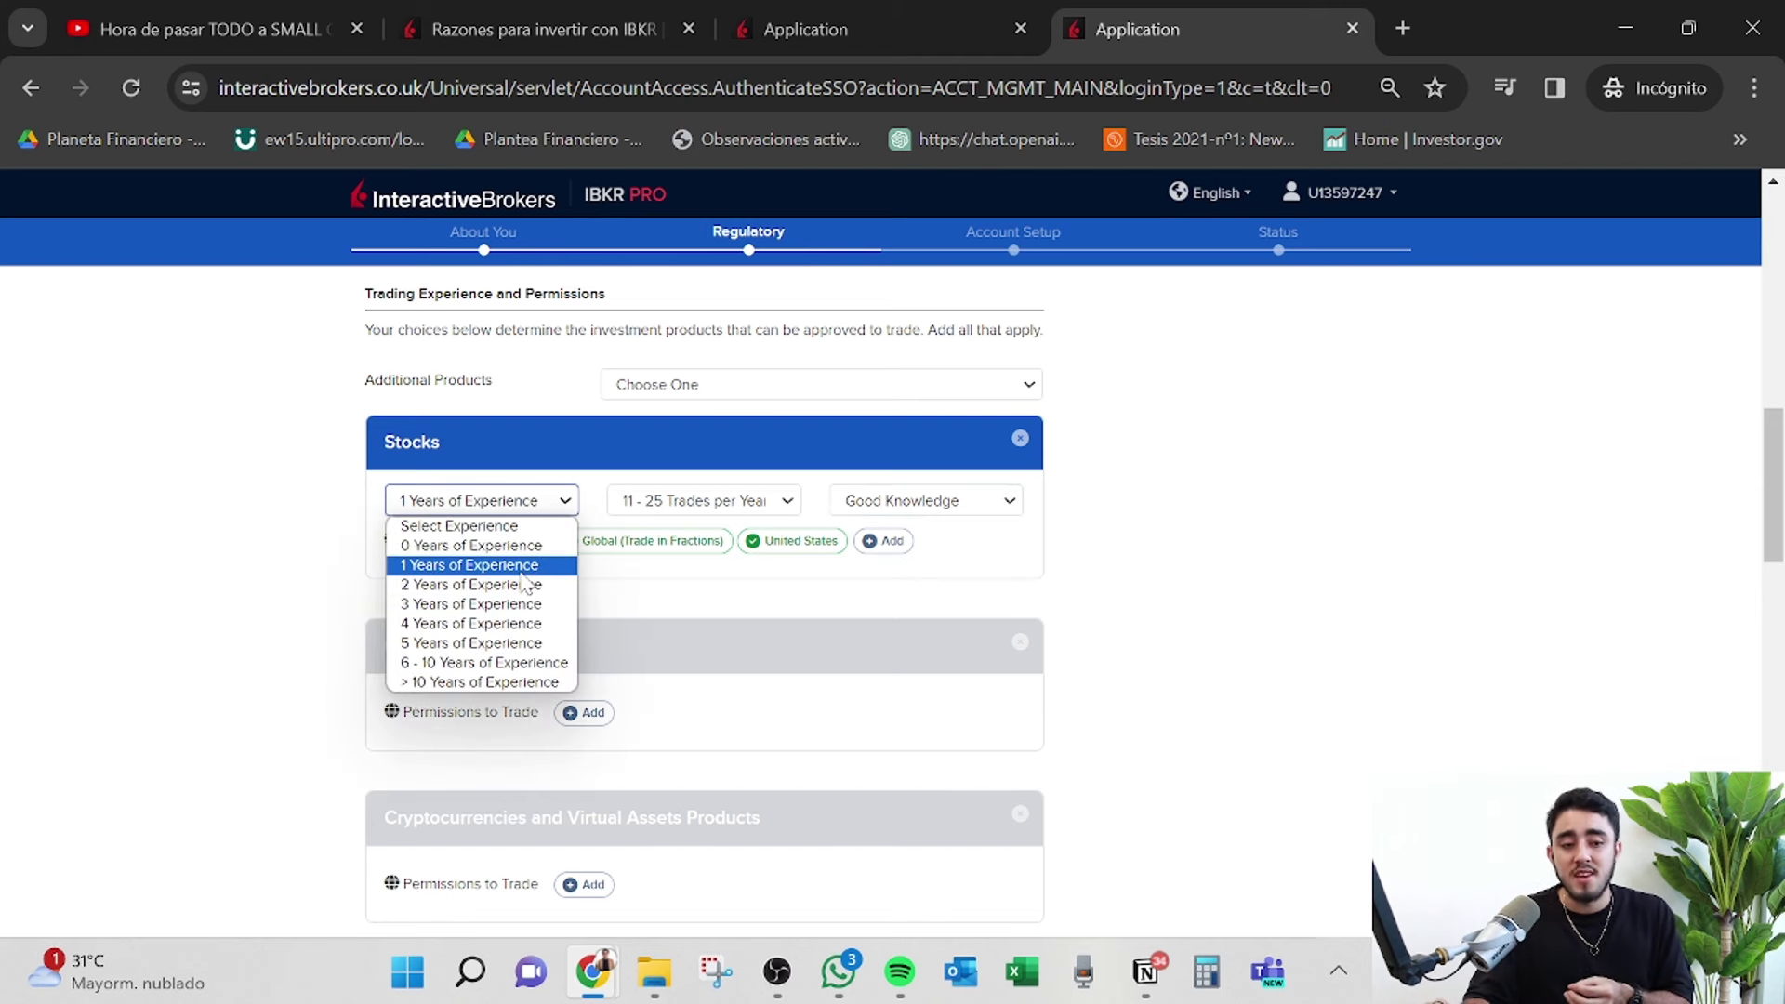
click(521, 563)
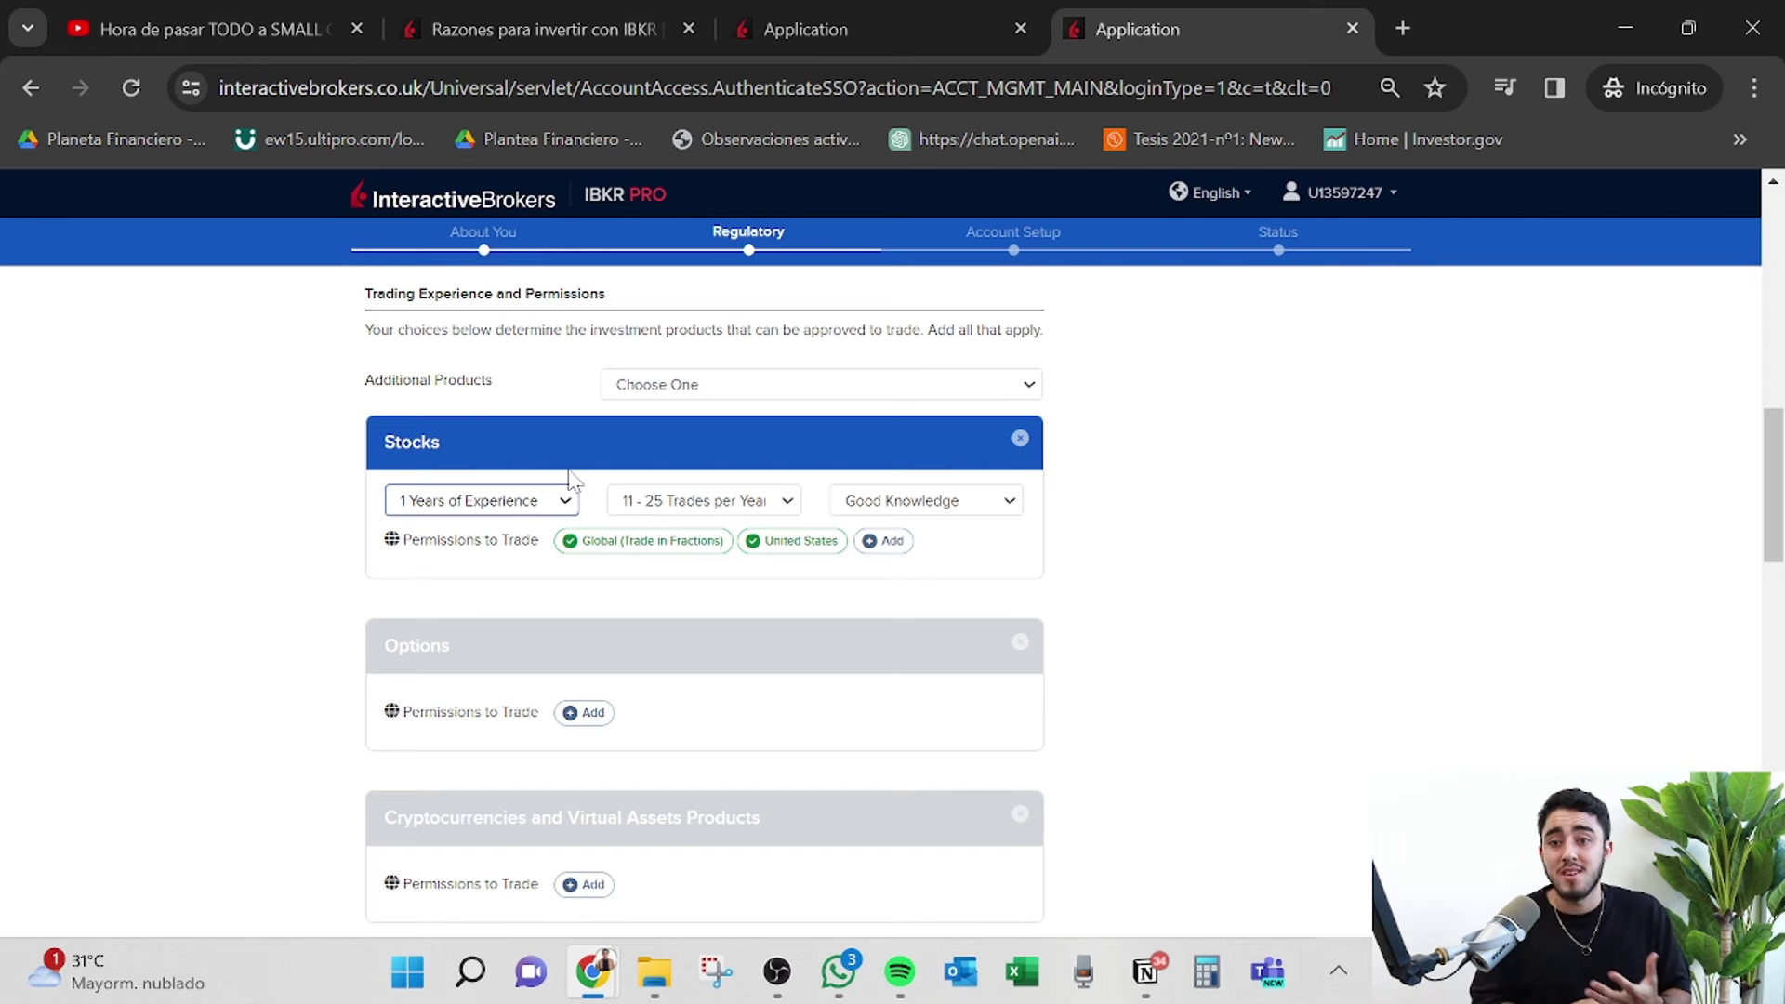
click(707, 501)
click(710, 584)
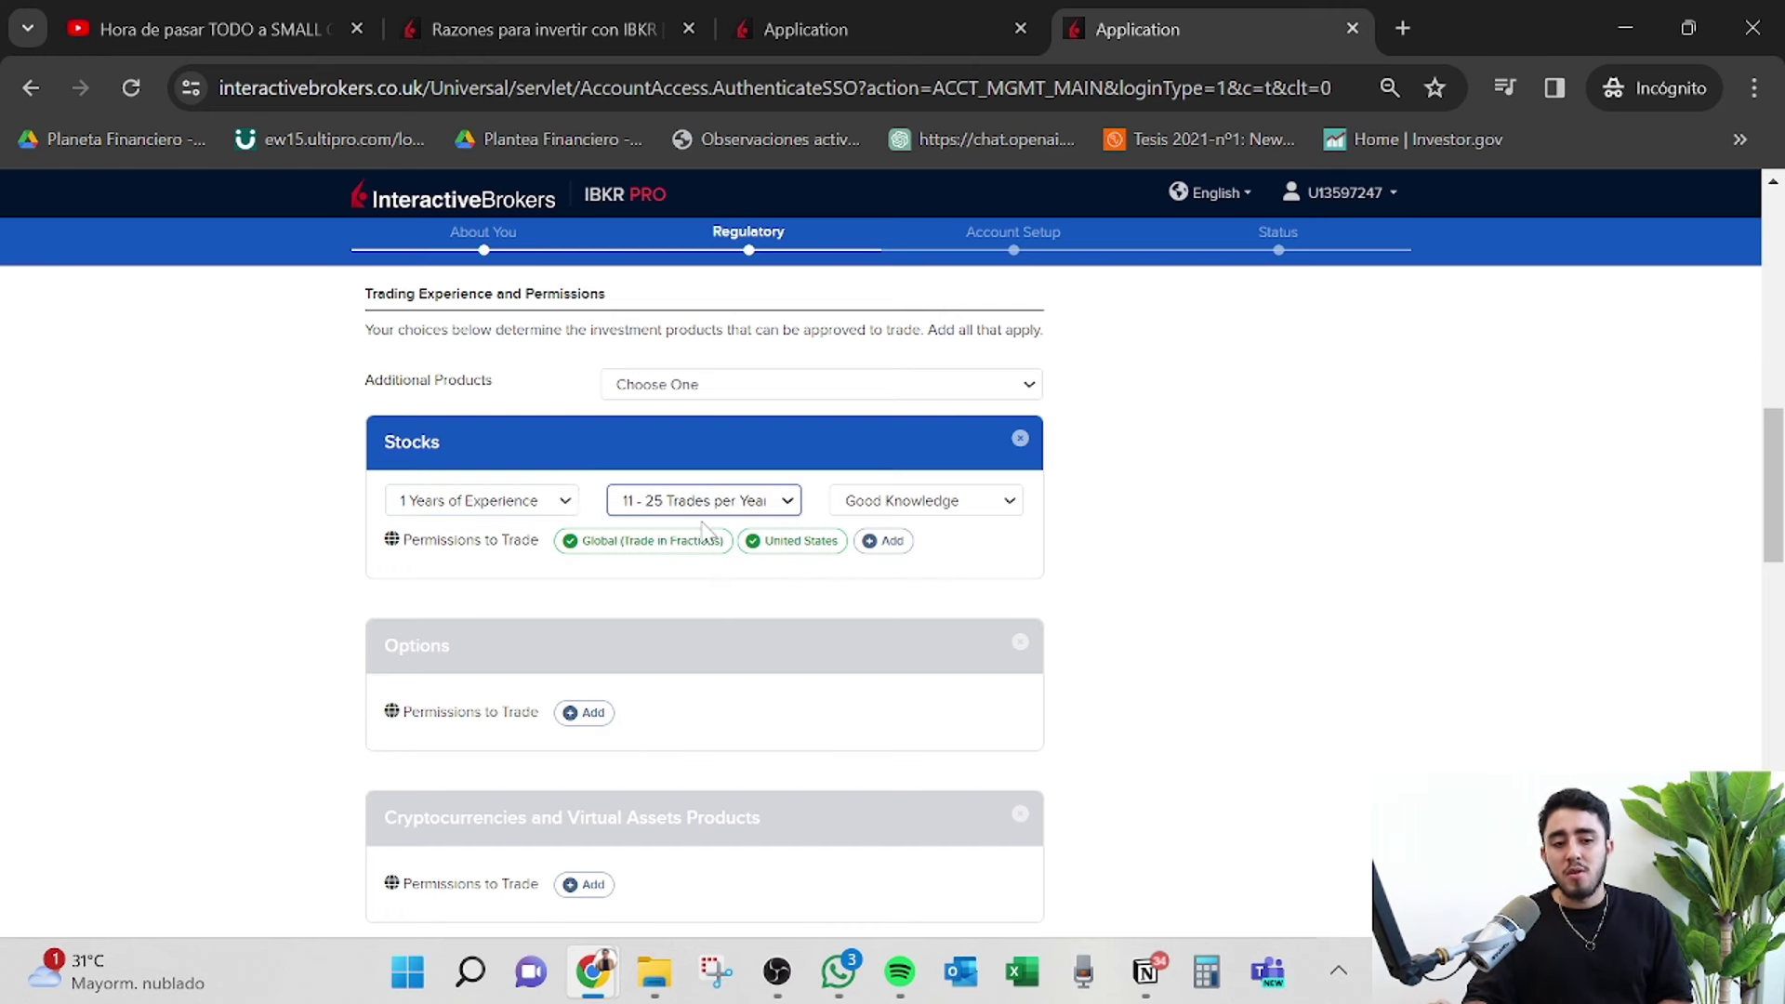
Pick 'Banner or Social Media' as the referral source and continue to the tax residence page.
scroll(1112, 652, down, 15)
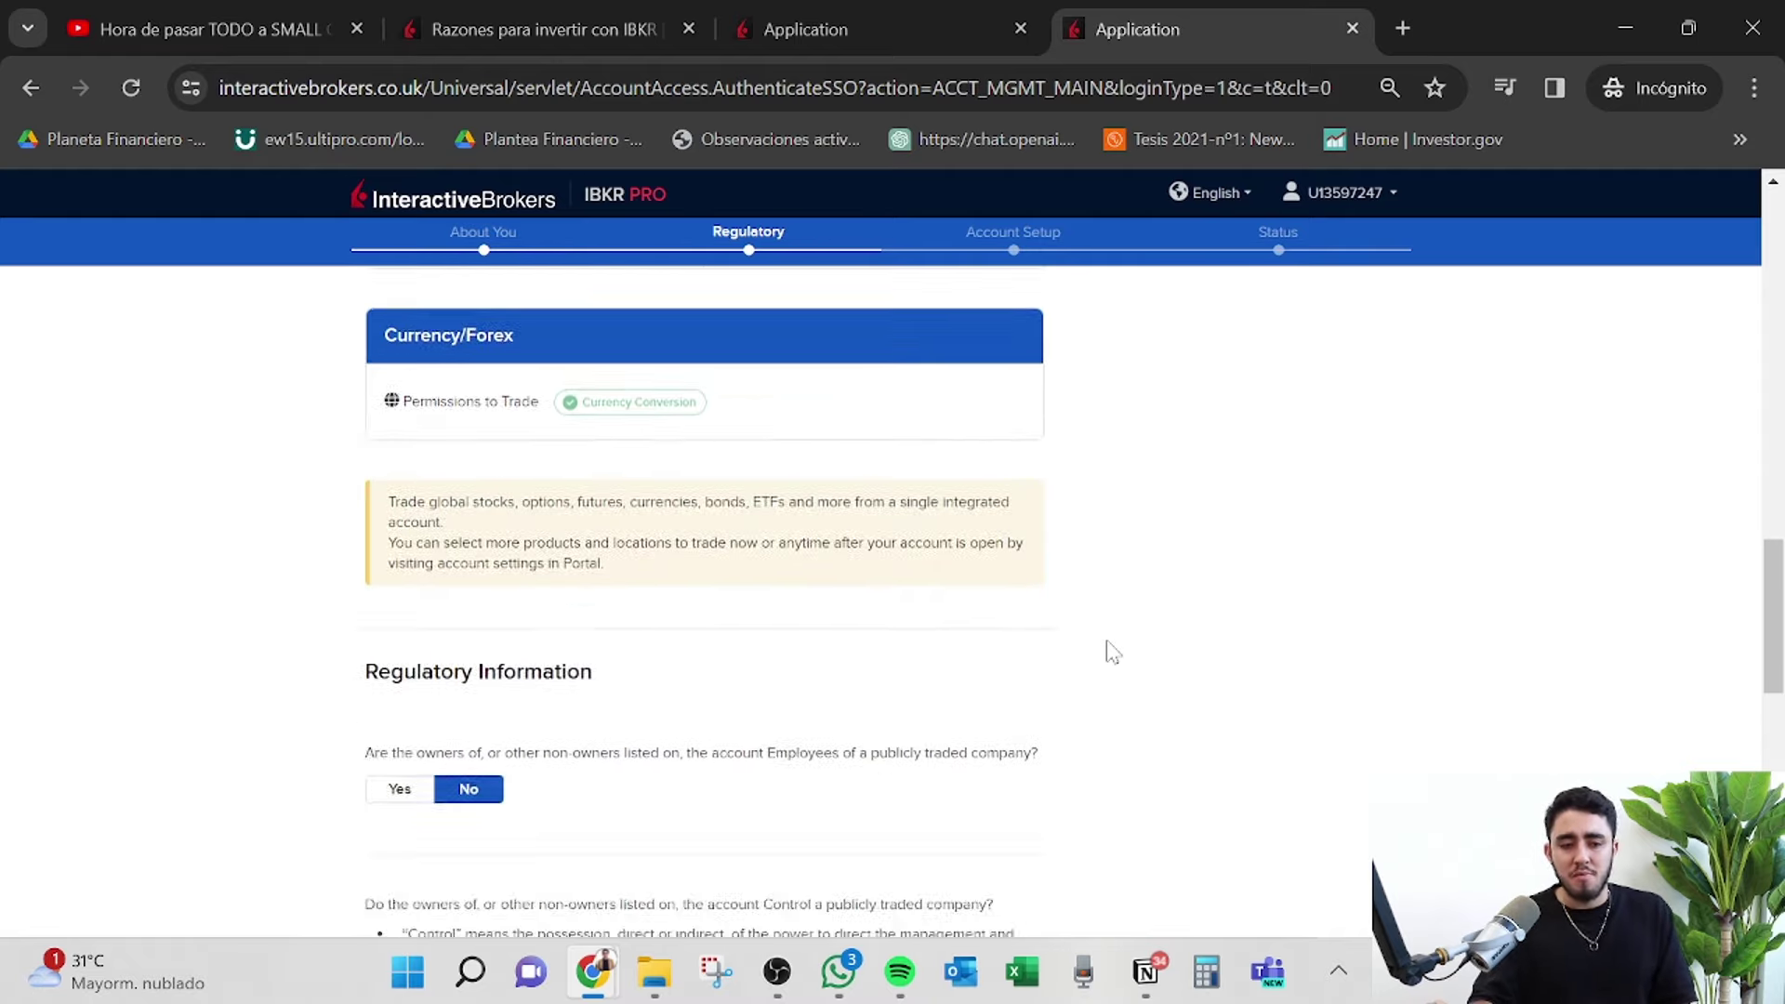
scroll(1111, 650, down, 3)
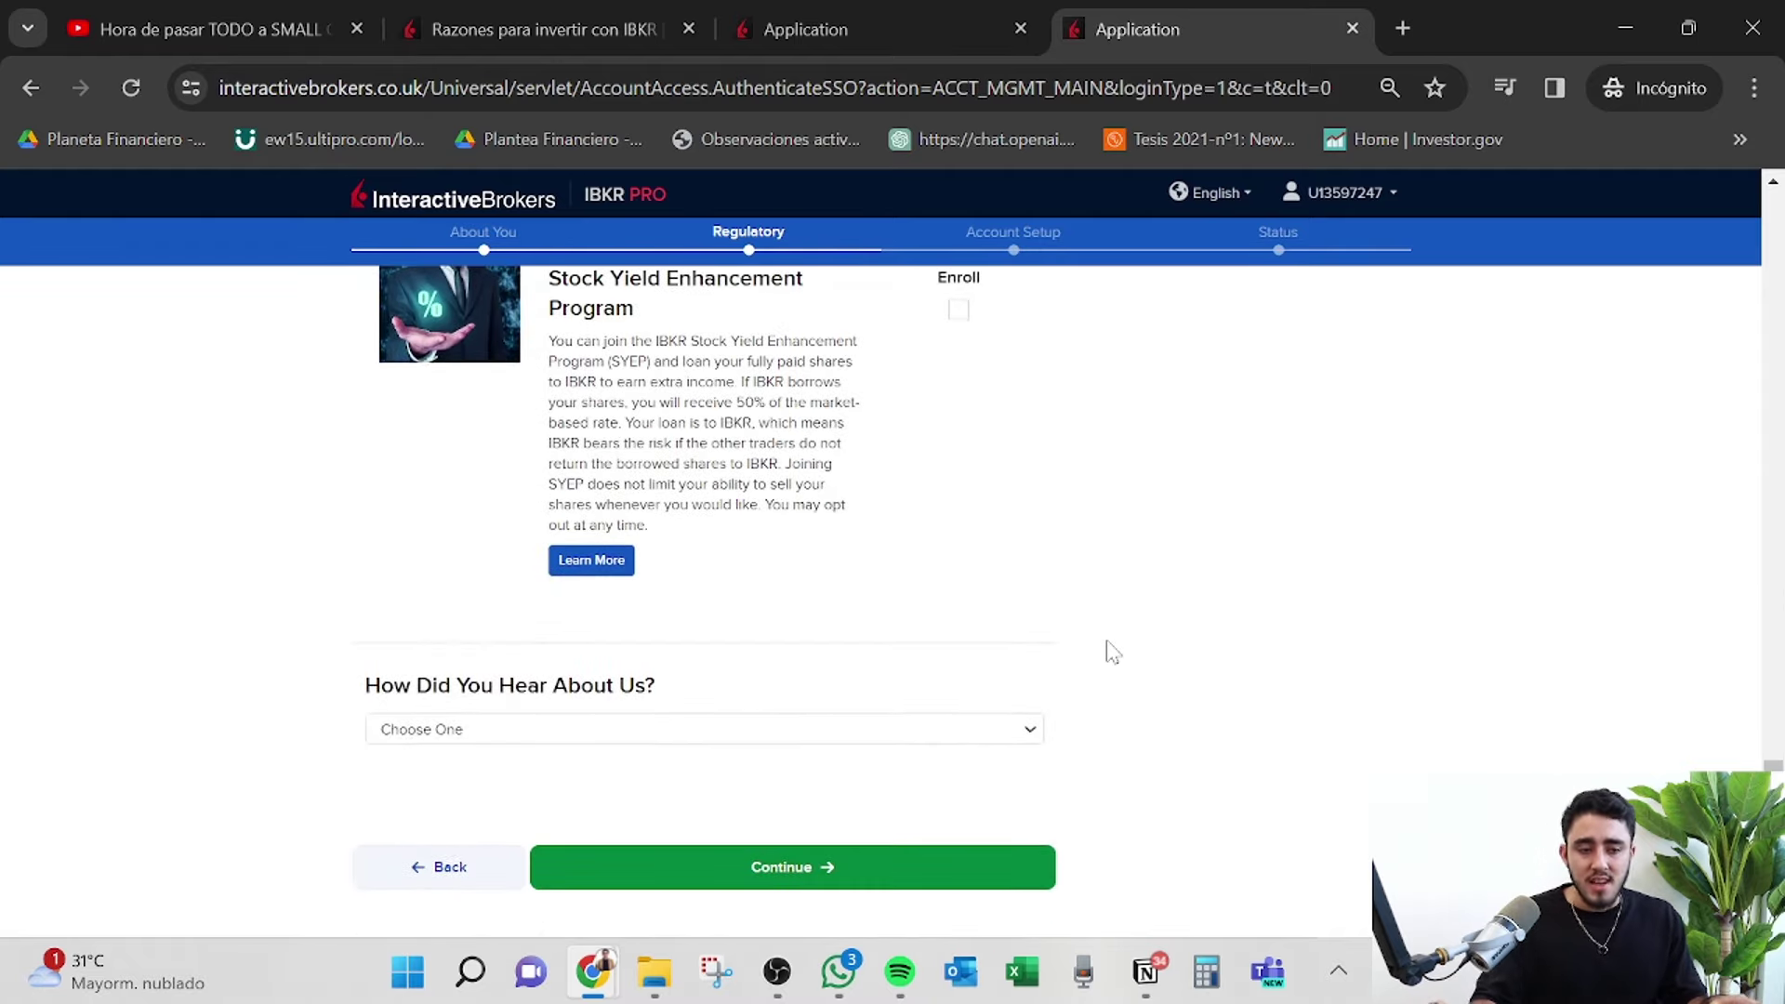
click(813, 729)
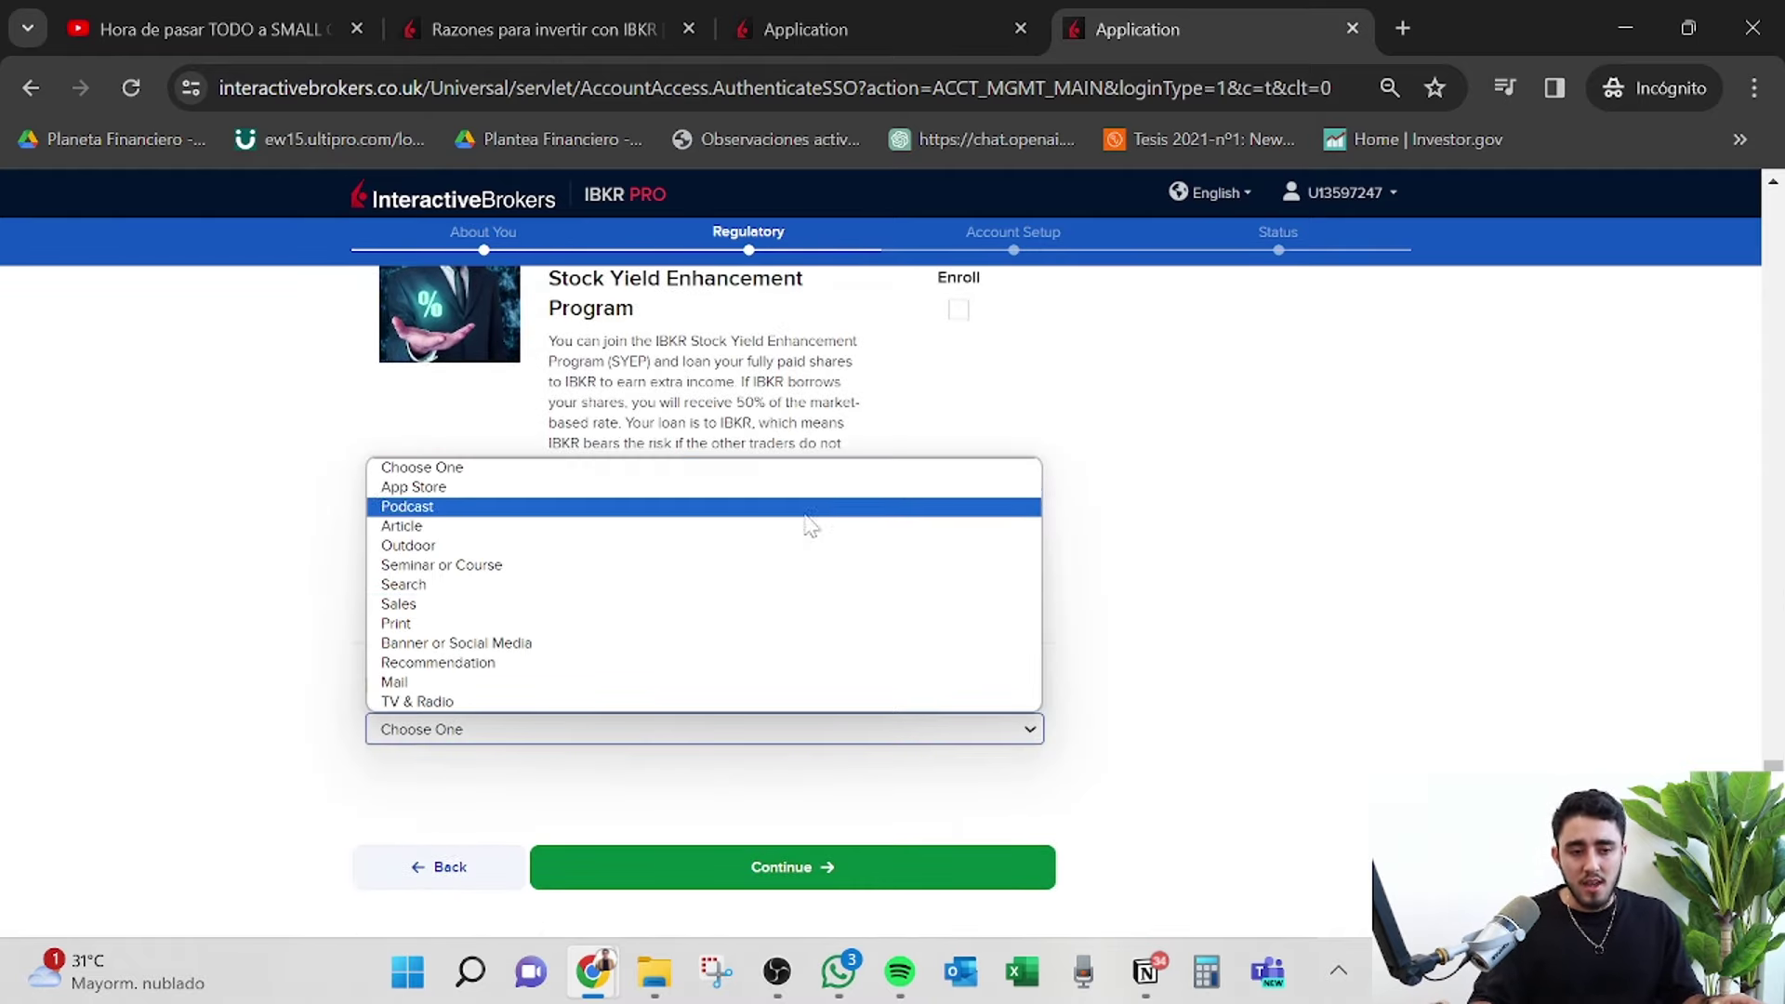
click(795, 644)
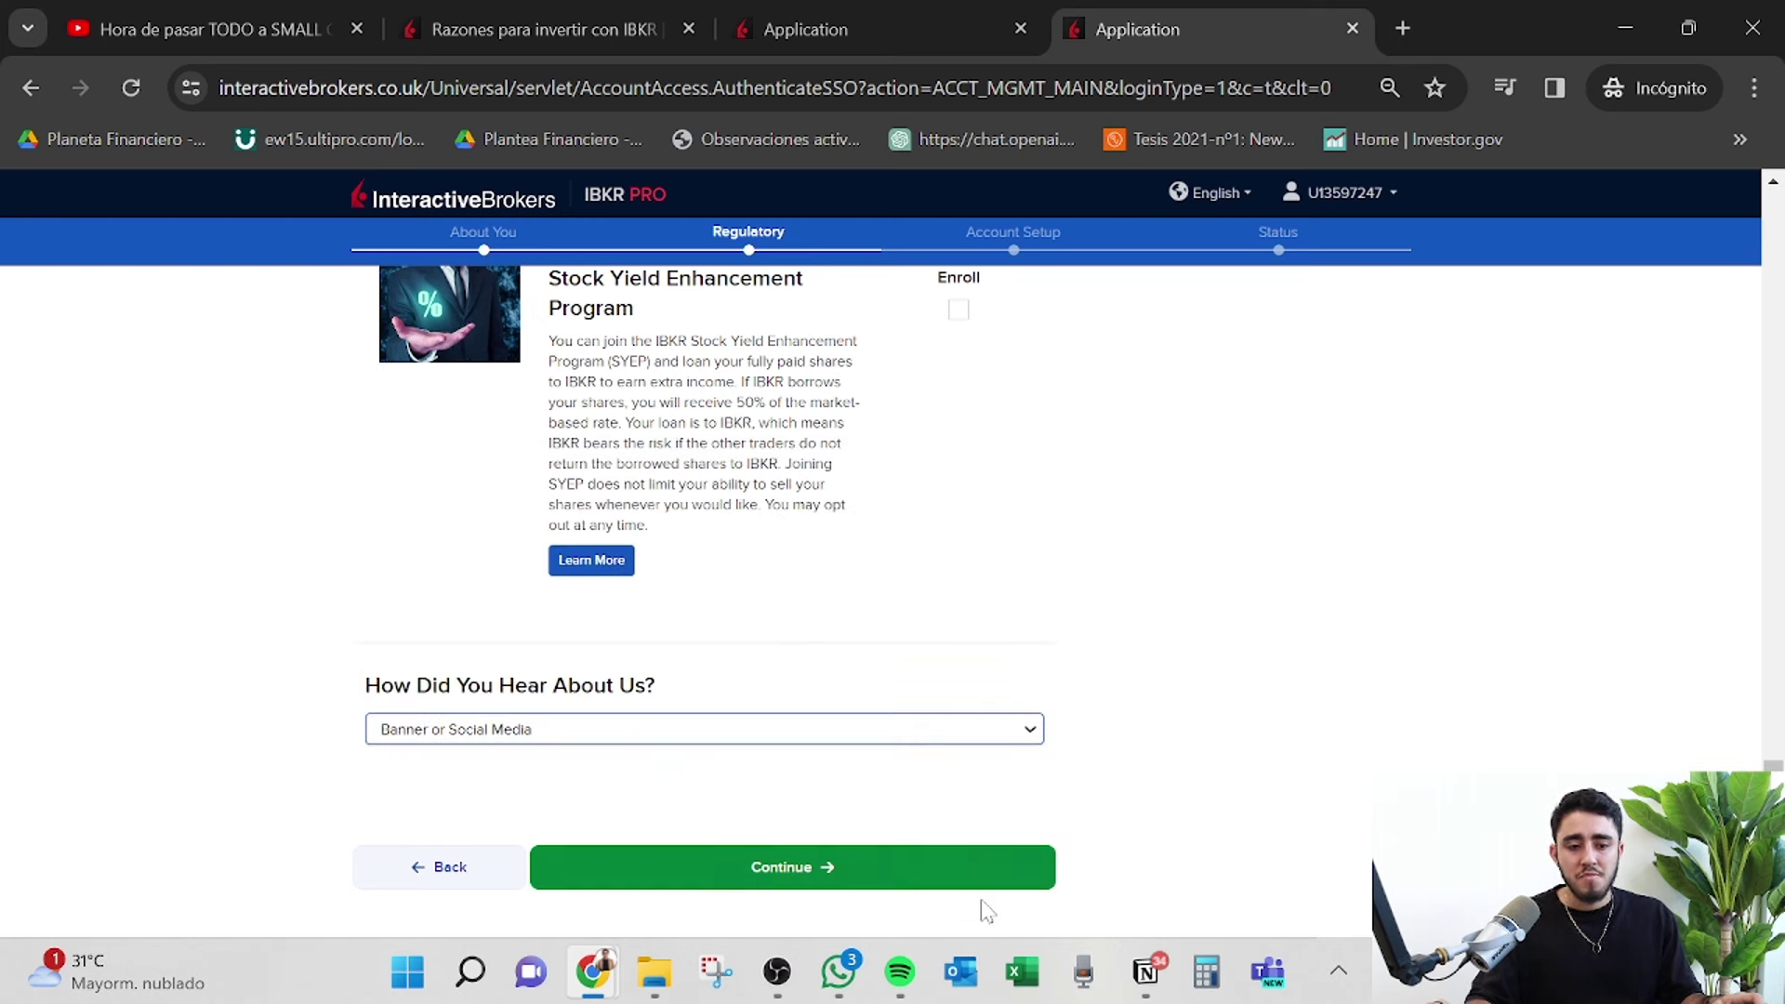
click(973, 869)
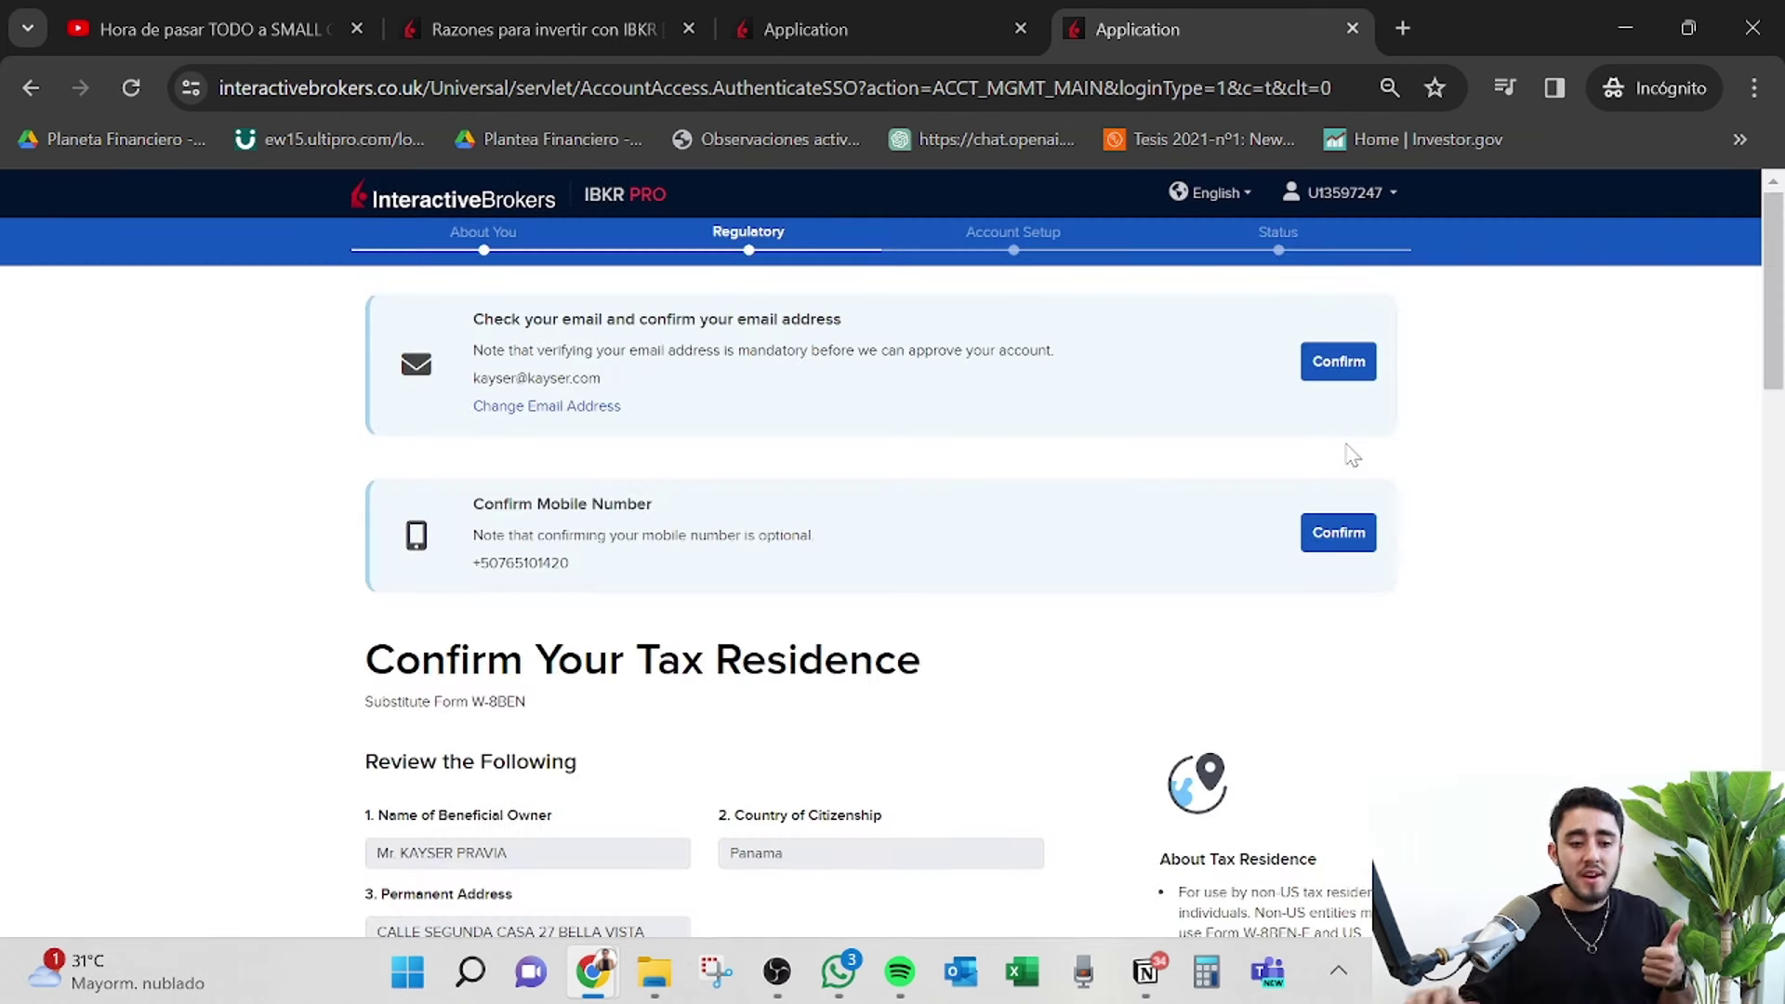
Declare that you do not qualify for US tax treaty benefits.
scroll(1348, 457, down, 13)
scroll(1239, 518, up, 5)
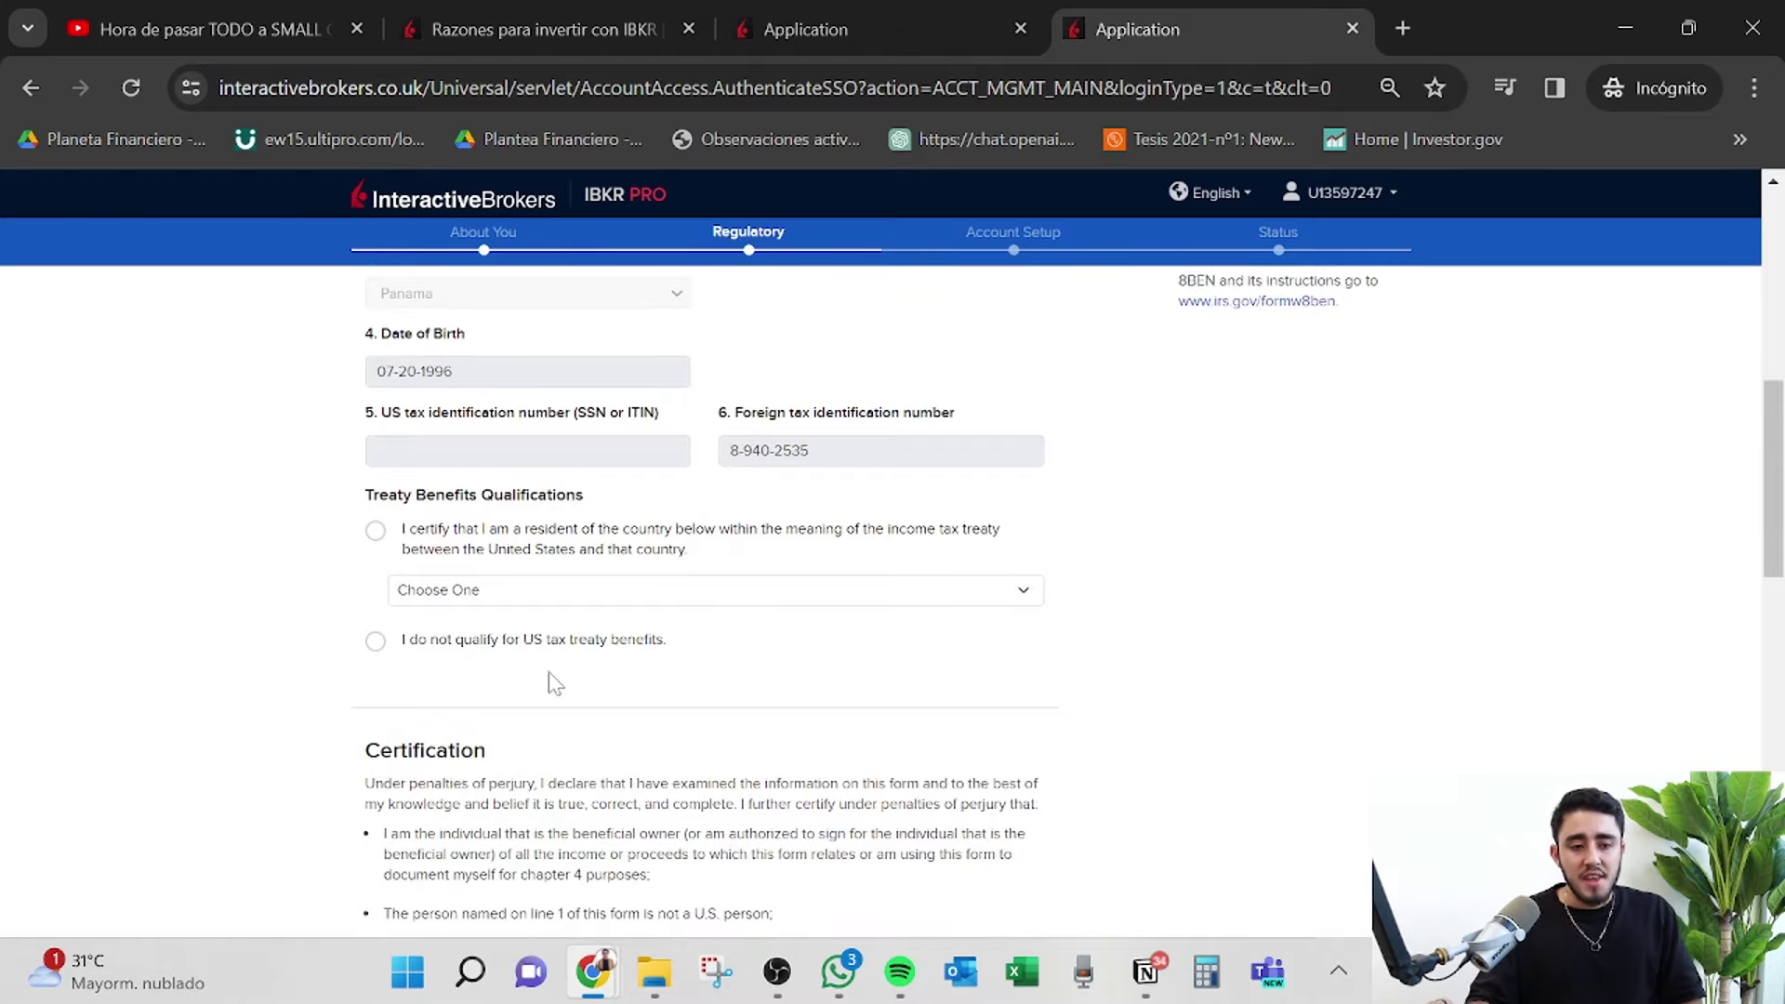
scroll(555, 684, up, 1)
scroll(544, 650, down, 1)
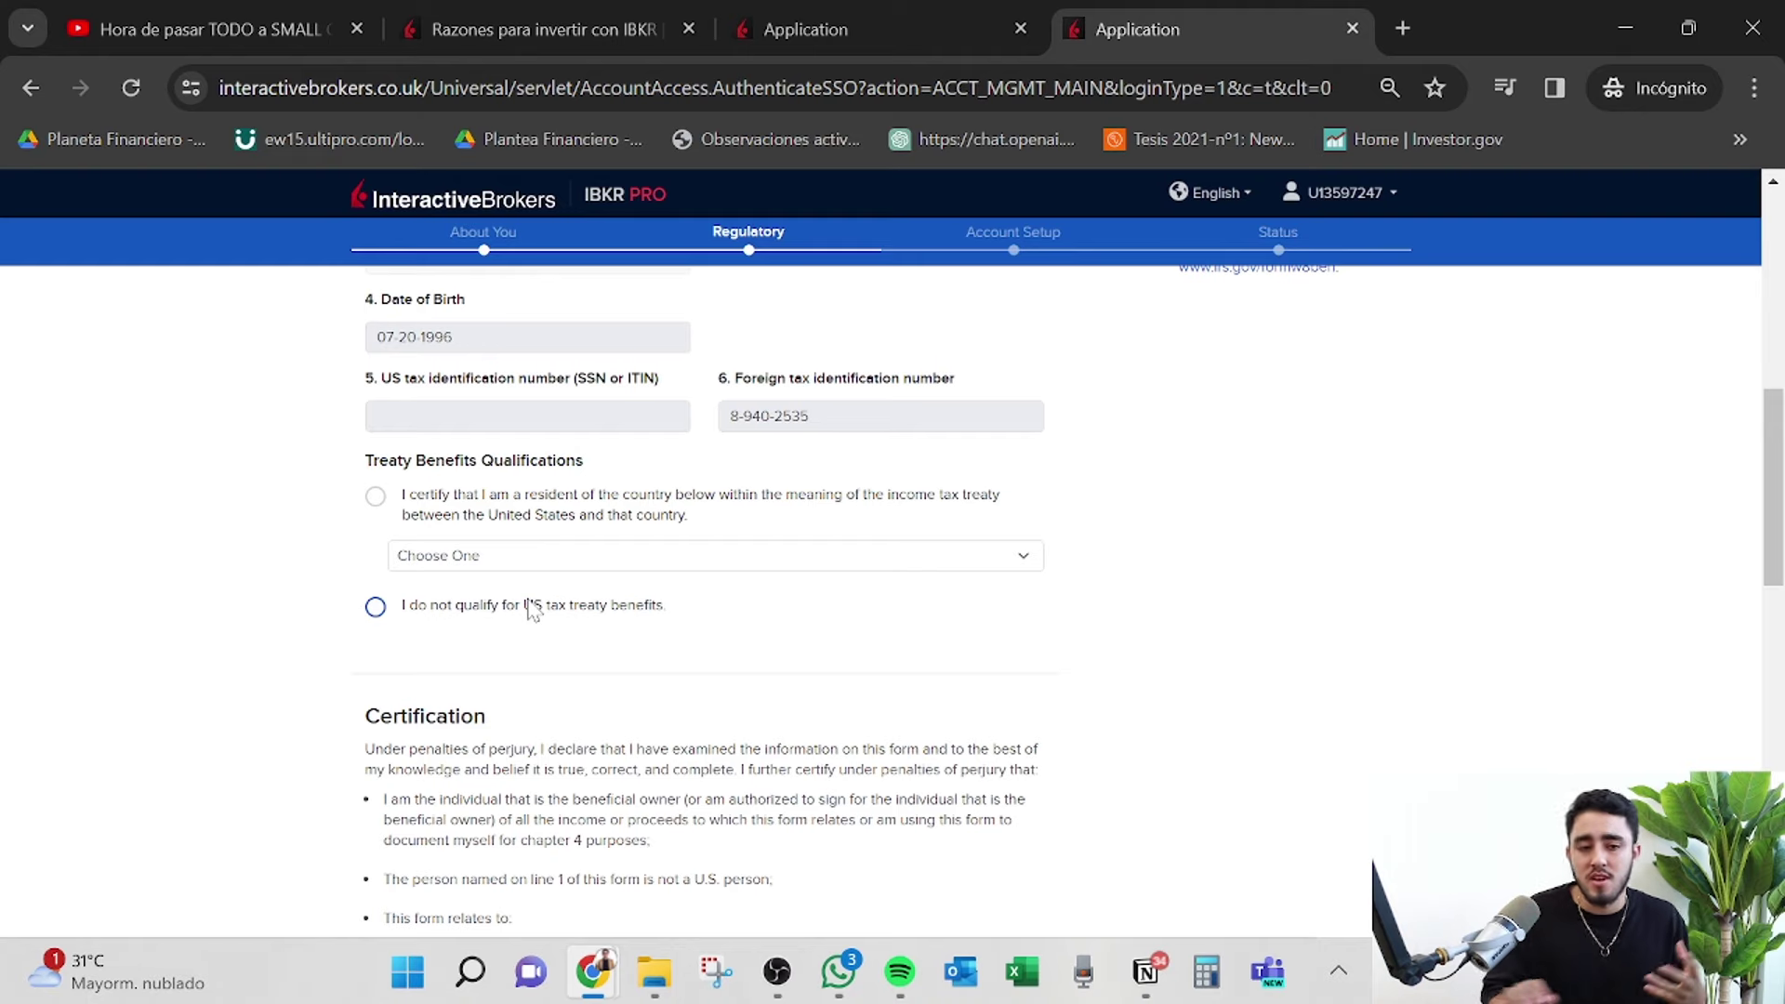
click(532, 609)
Answer Yes to the W-8BEN certification and to electronic delivery of tax forms.
scroll(908, 637, down, 2)
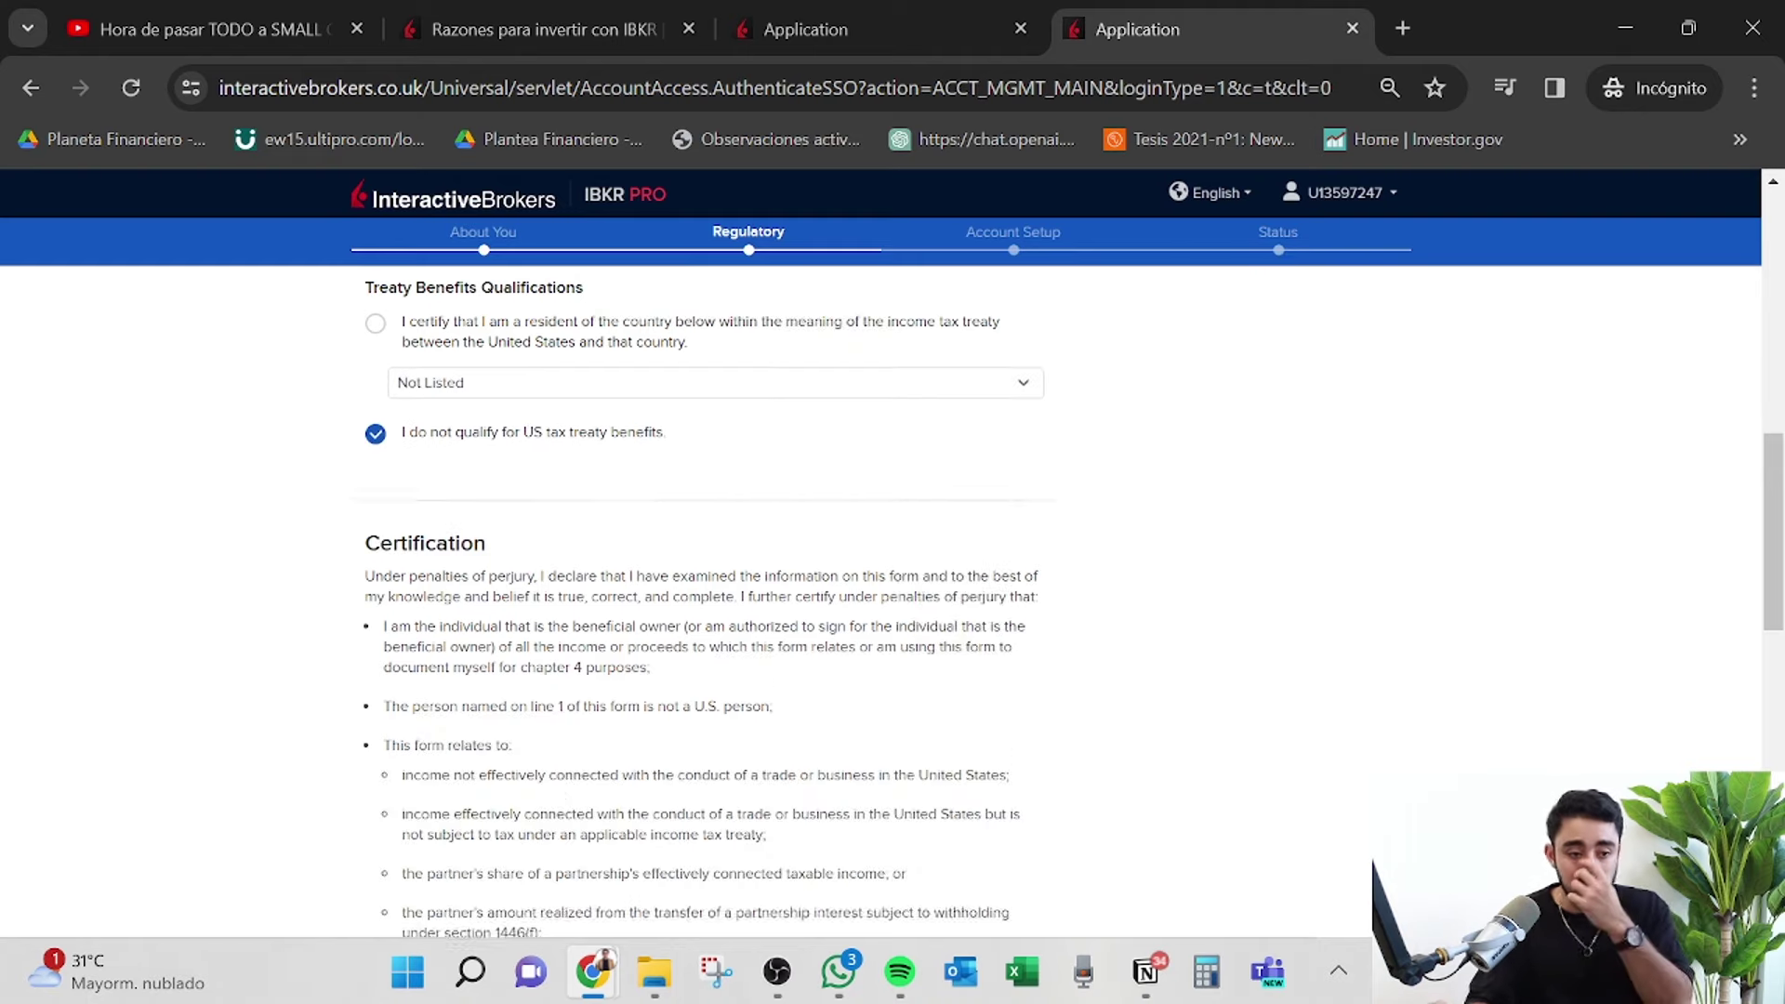
scroll(648, 655, down, 5)
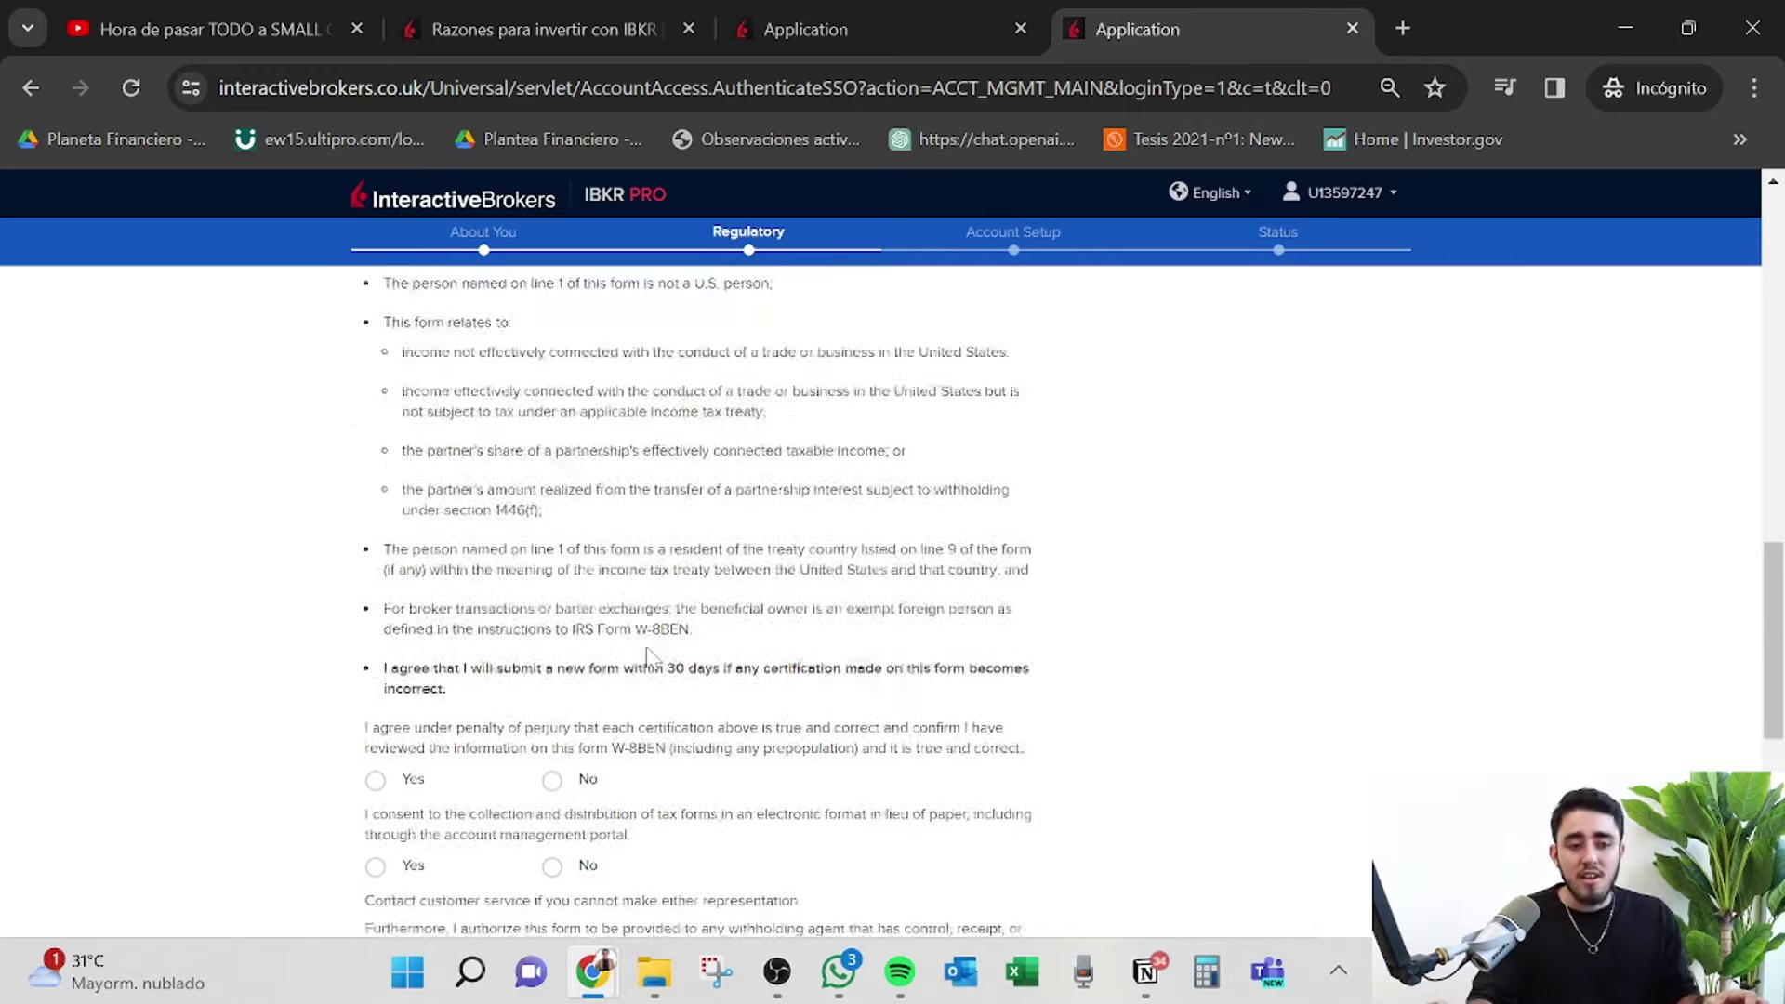
scroll(648, 655, up, 2)
scroll(536, 497, down, 6)
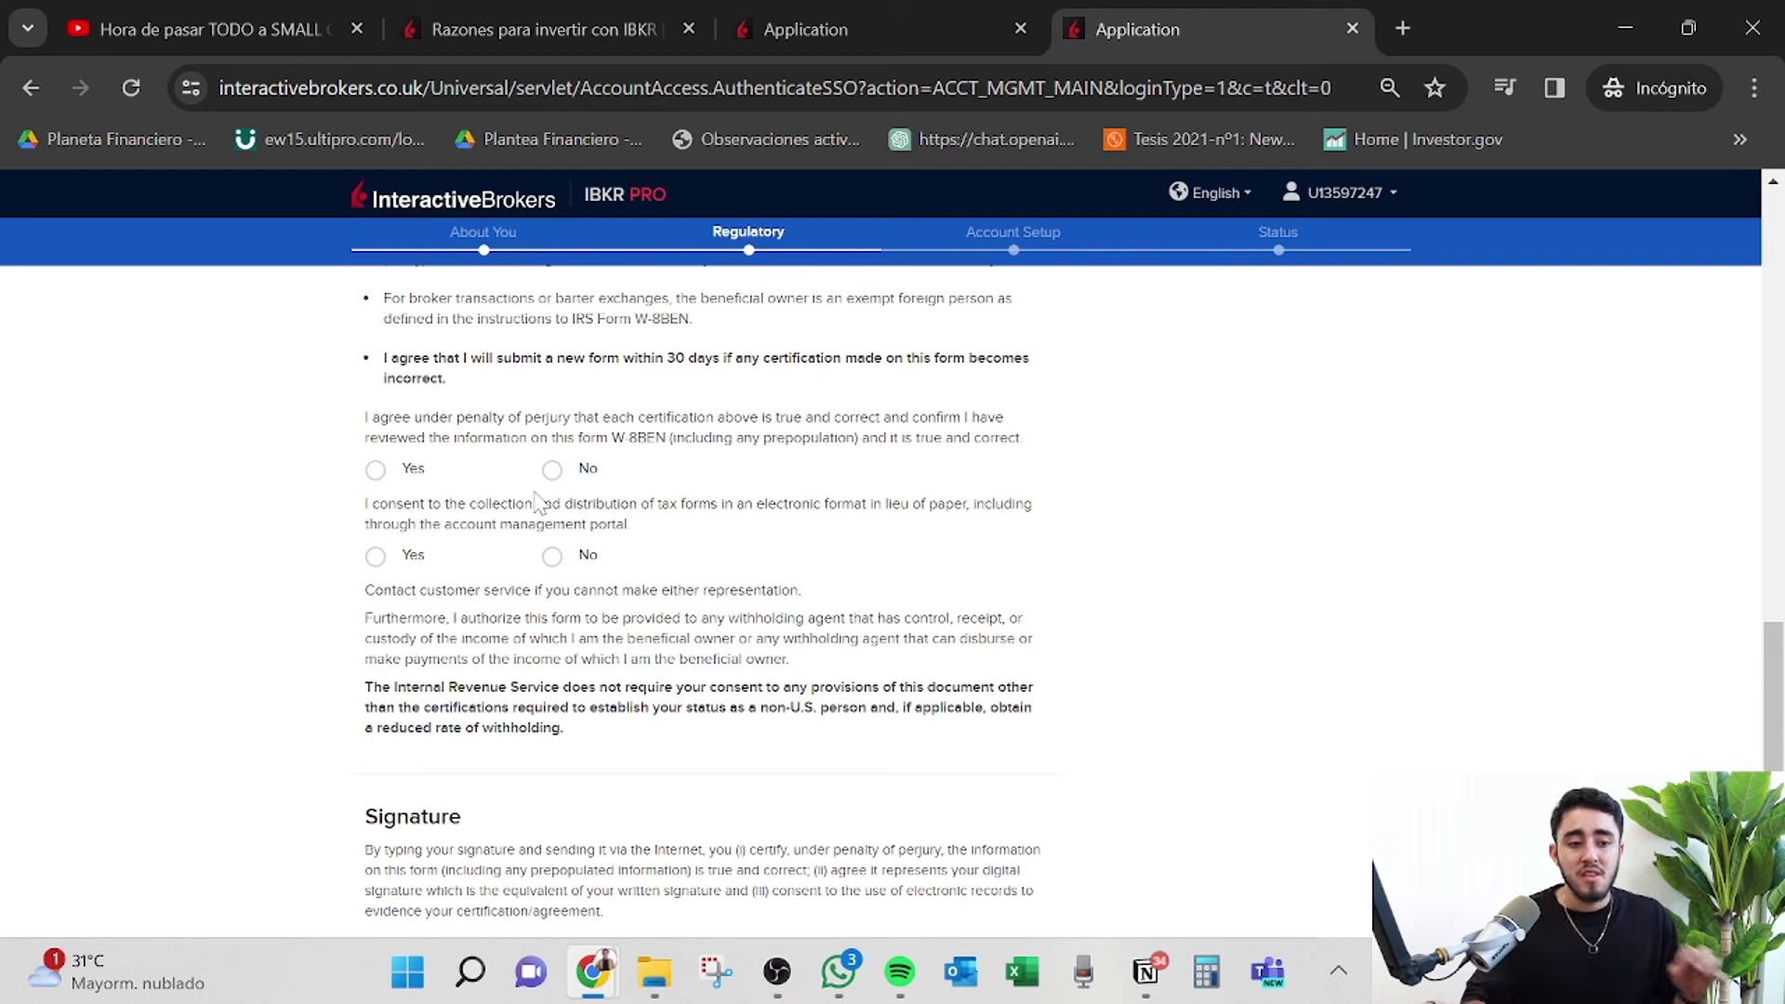
click(375, 469)
click(374, 555)
scroll(600, 611, down, 3)
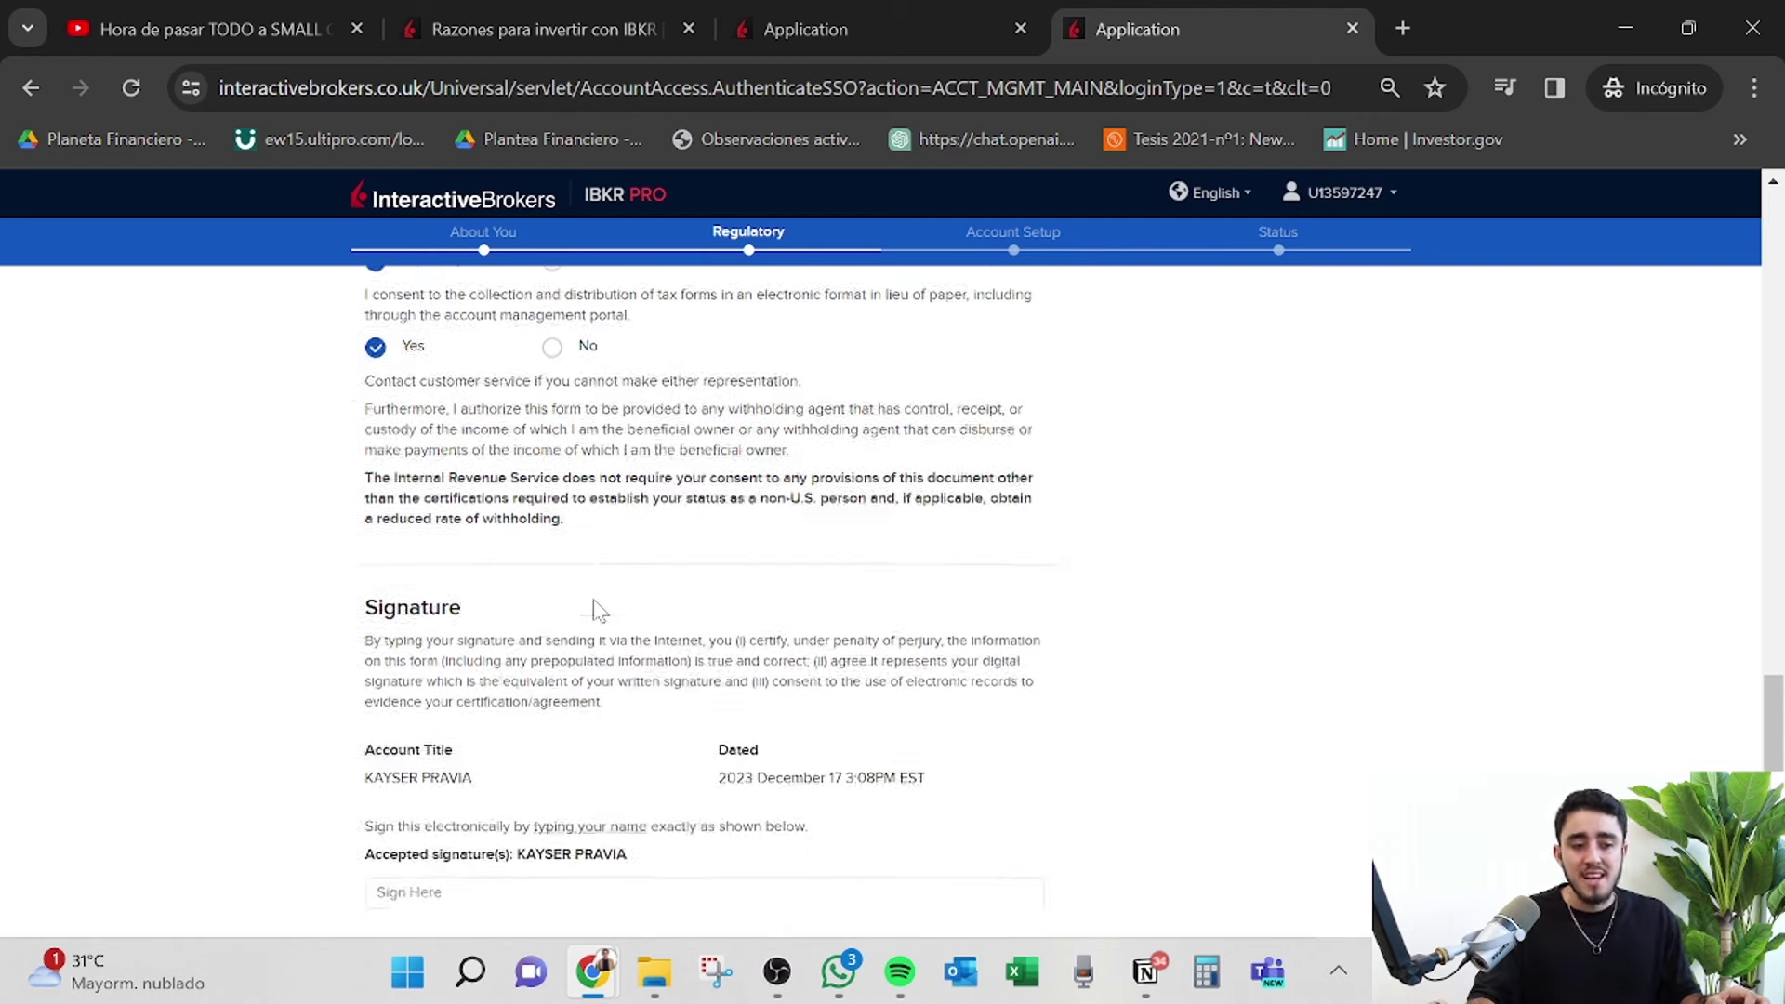
Sign the W-8BEN with the account holder's name, checking it matches the accepted name, and submit.
scroll(600, 611, down, 2)
click(600, 728)
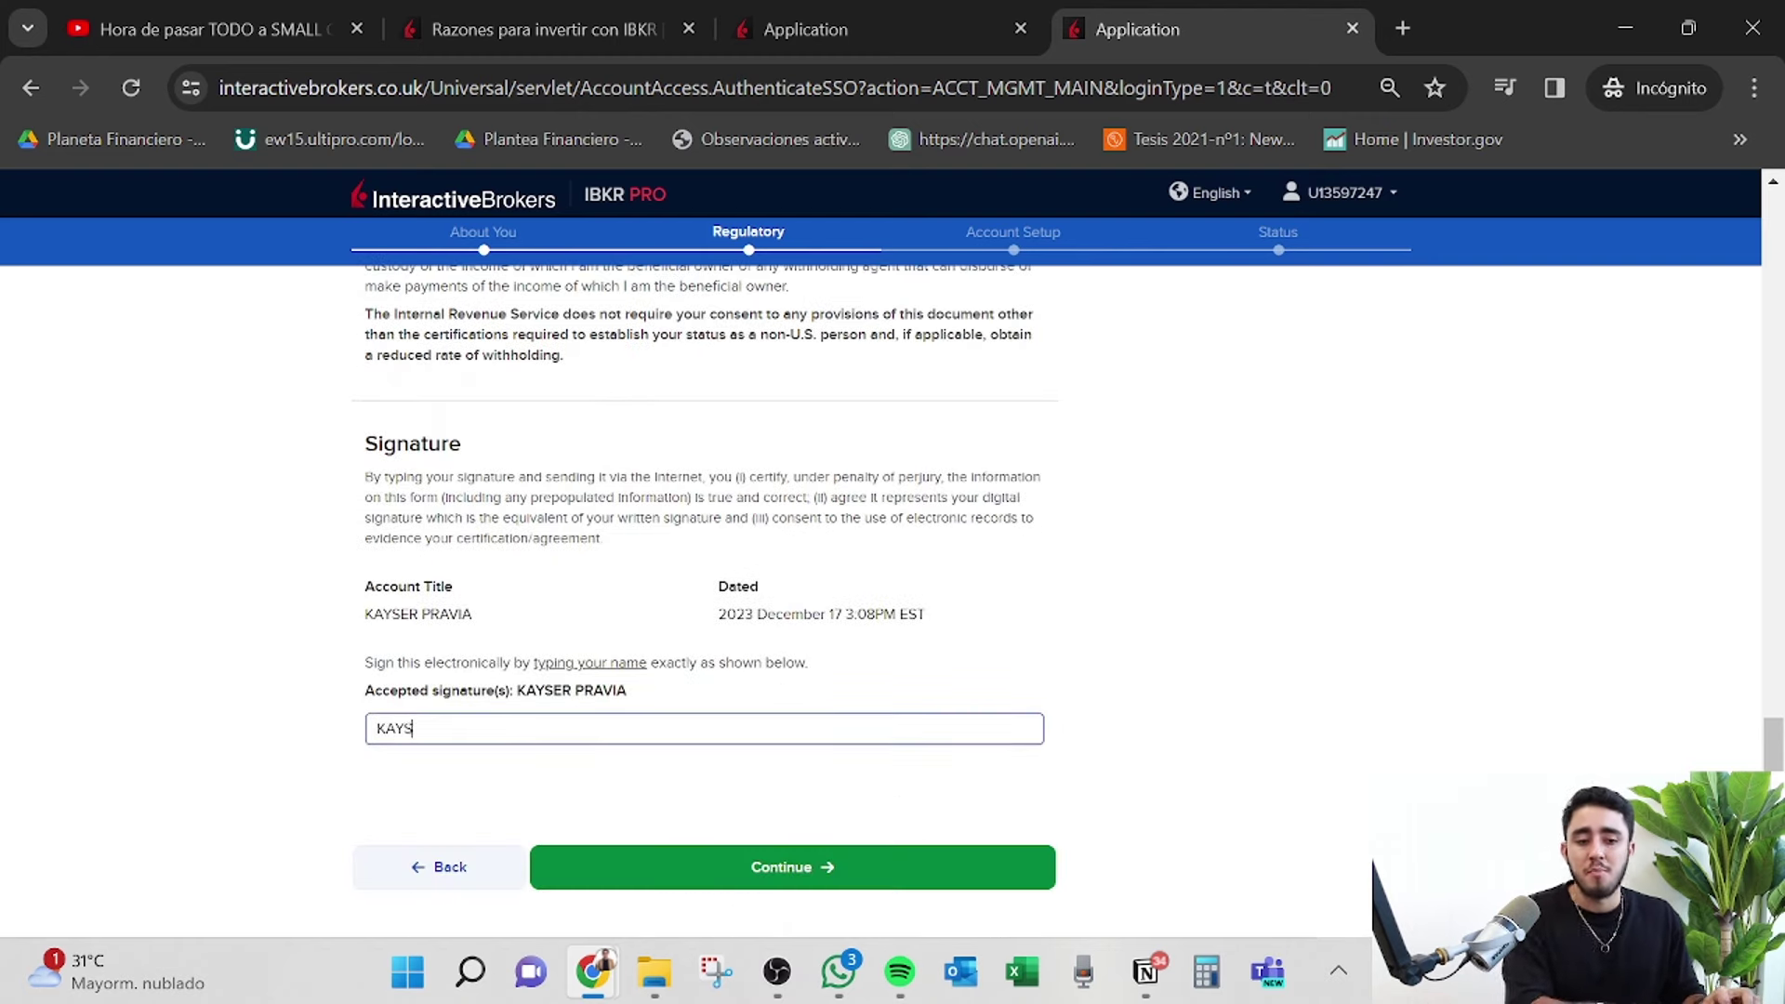
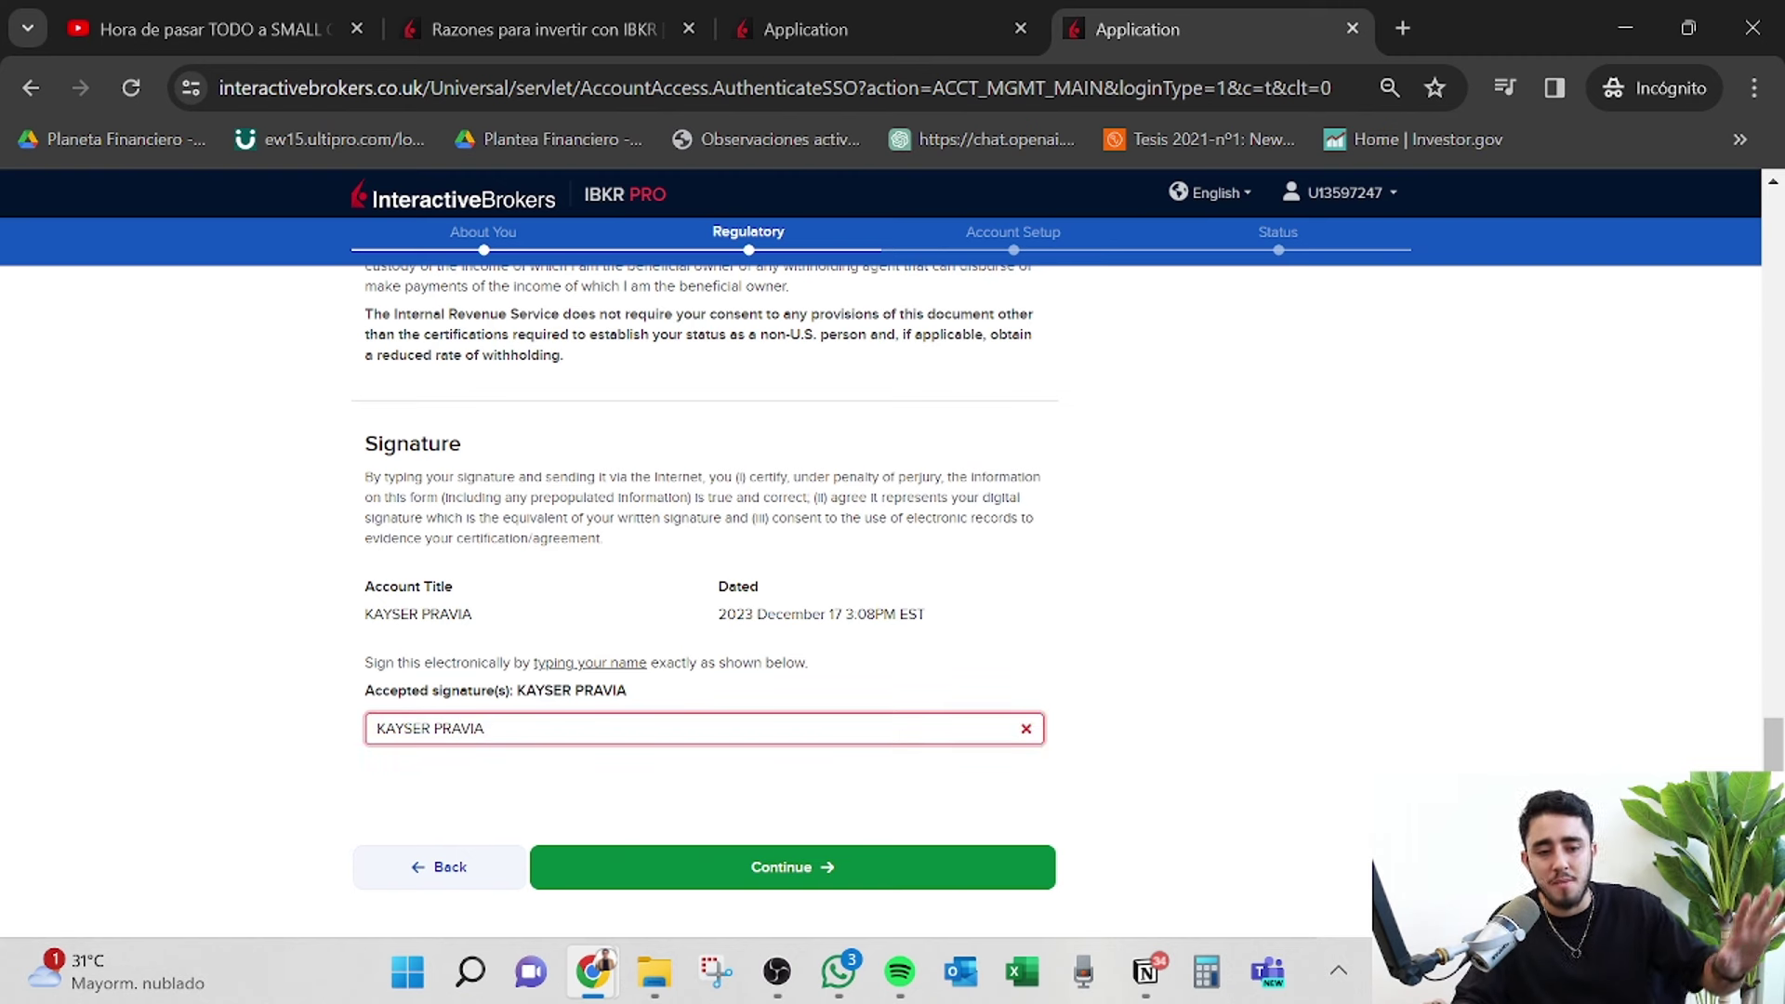
key(Tab)
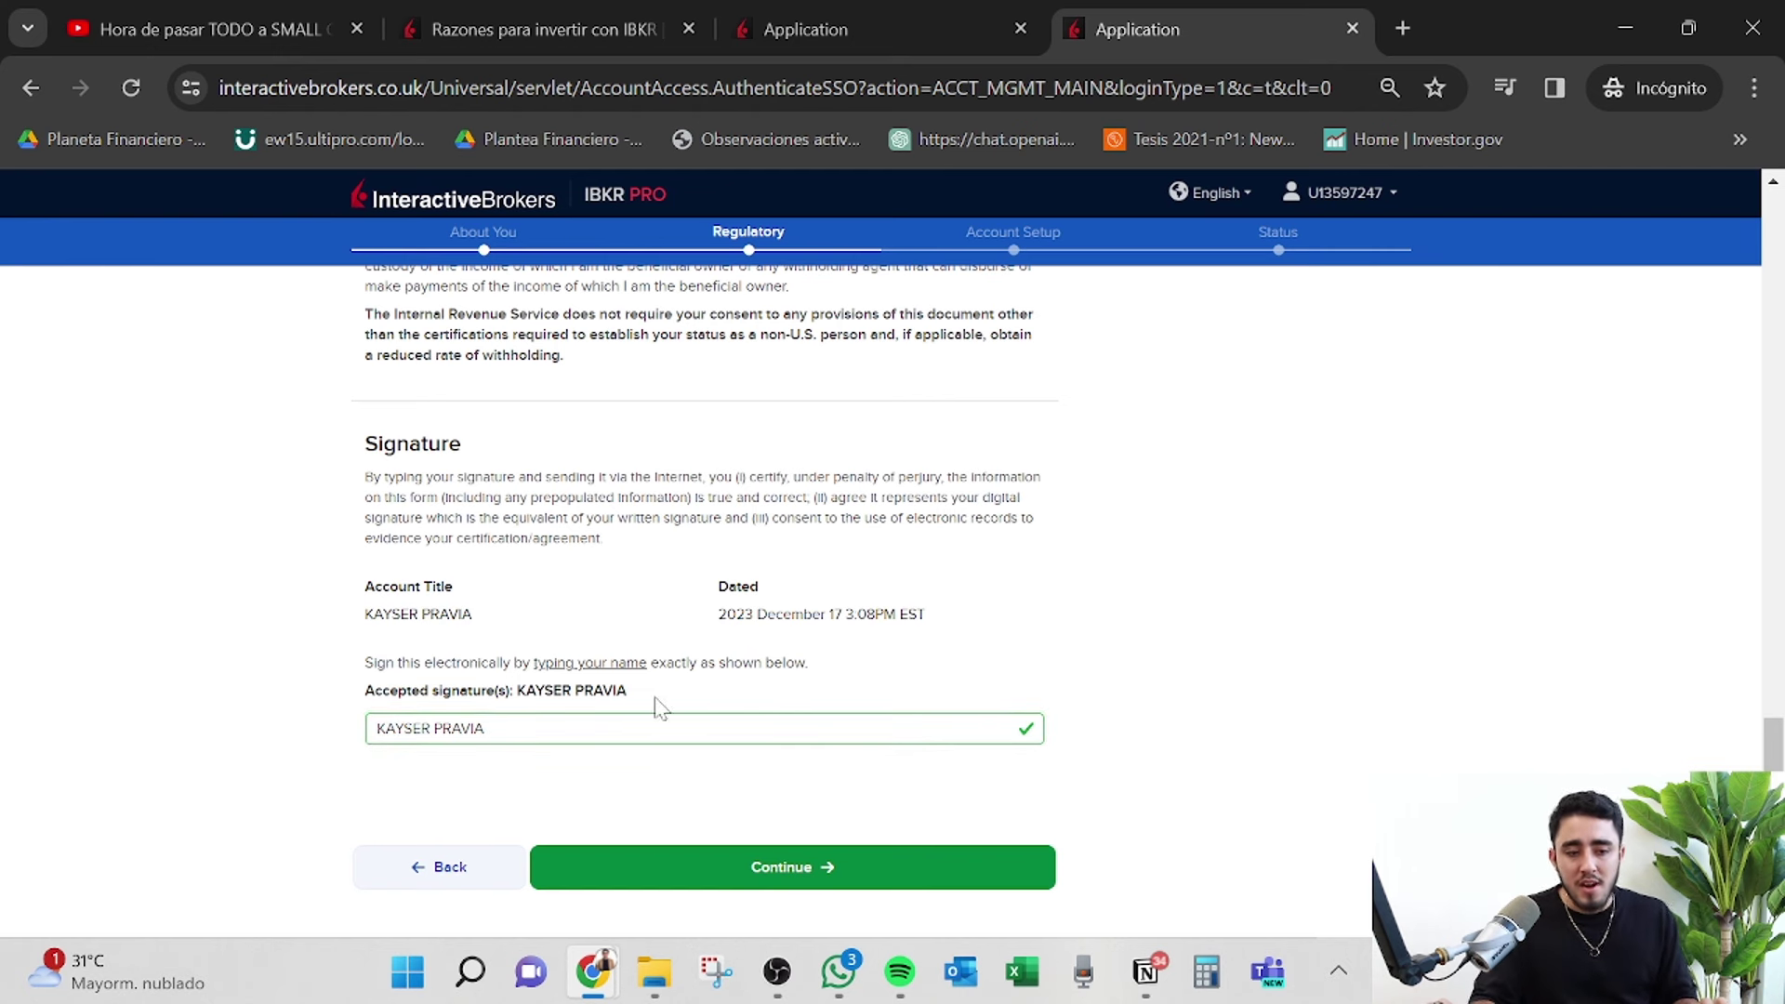
drag(629, 691, 509, 694)
click(510, 742)
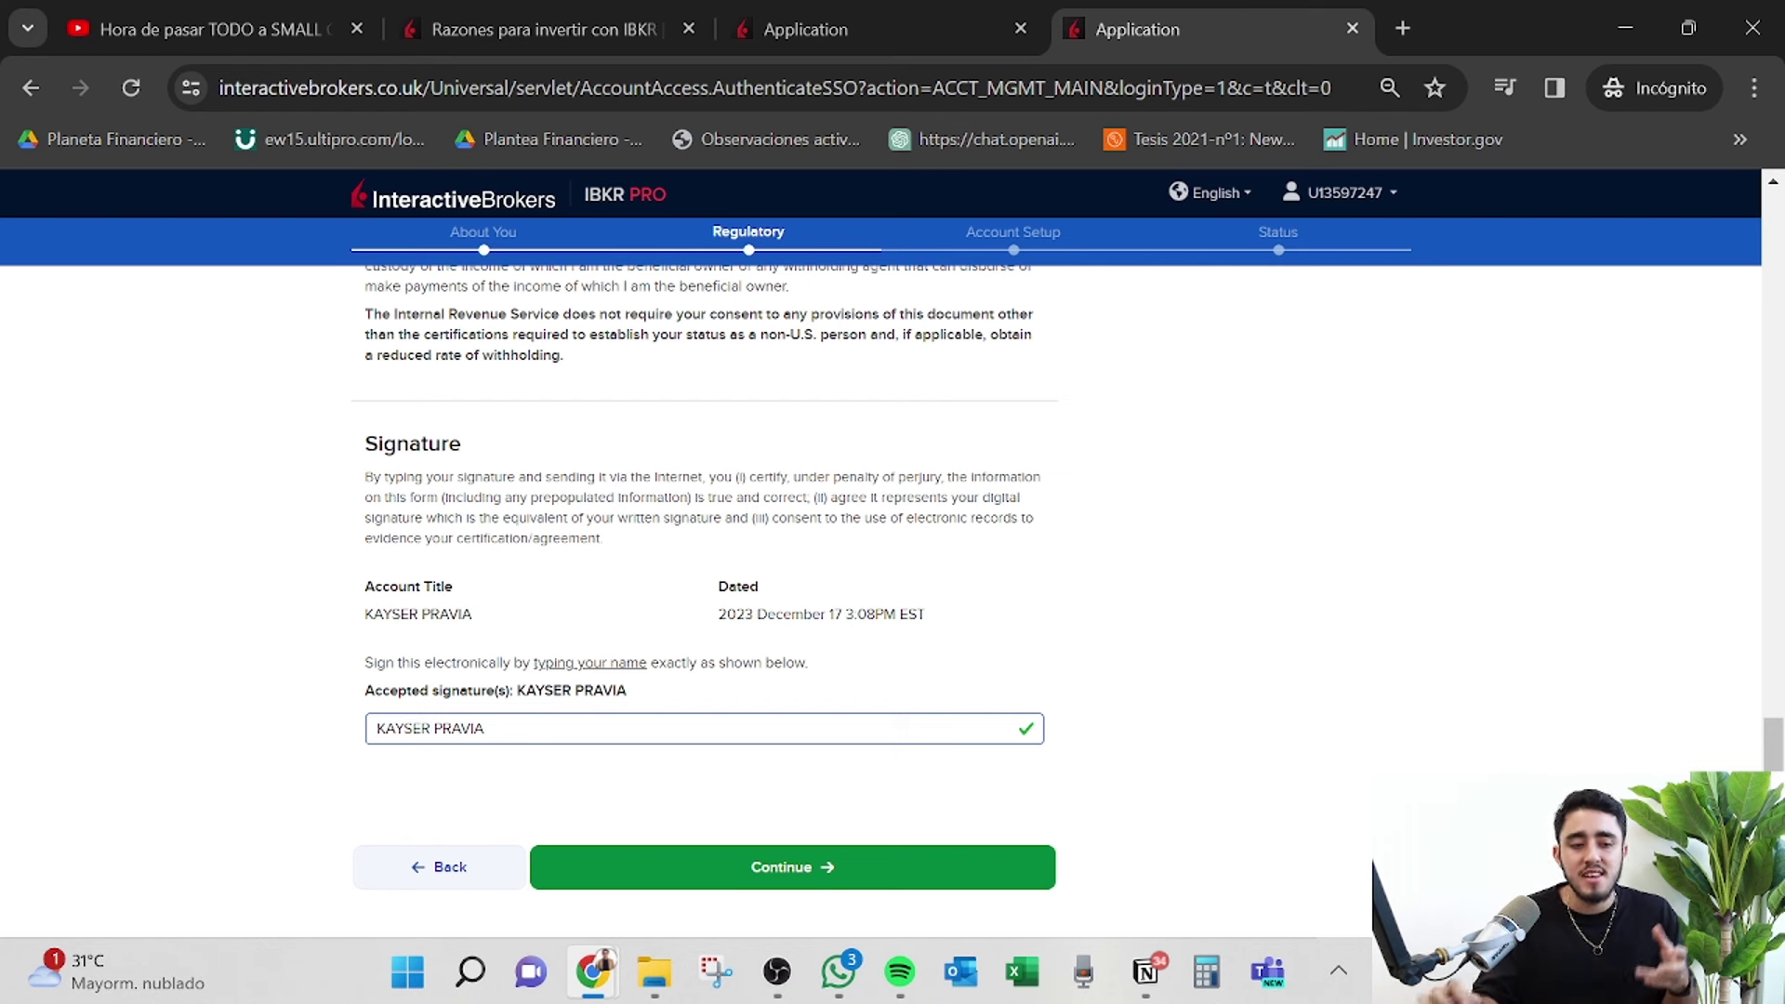
click(940, 854)
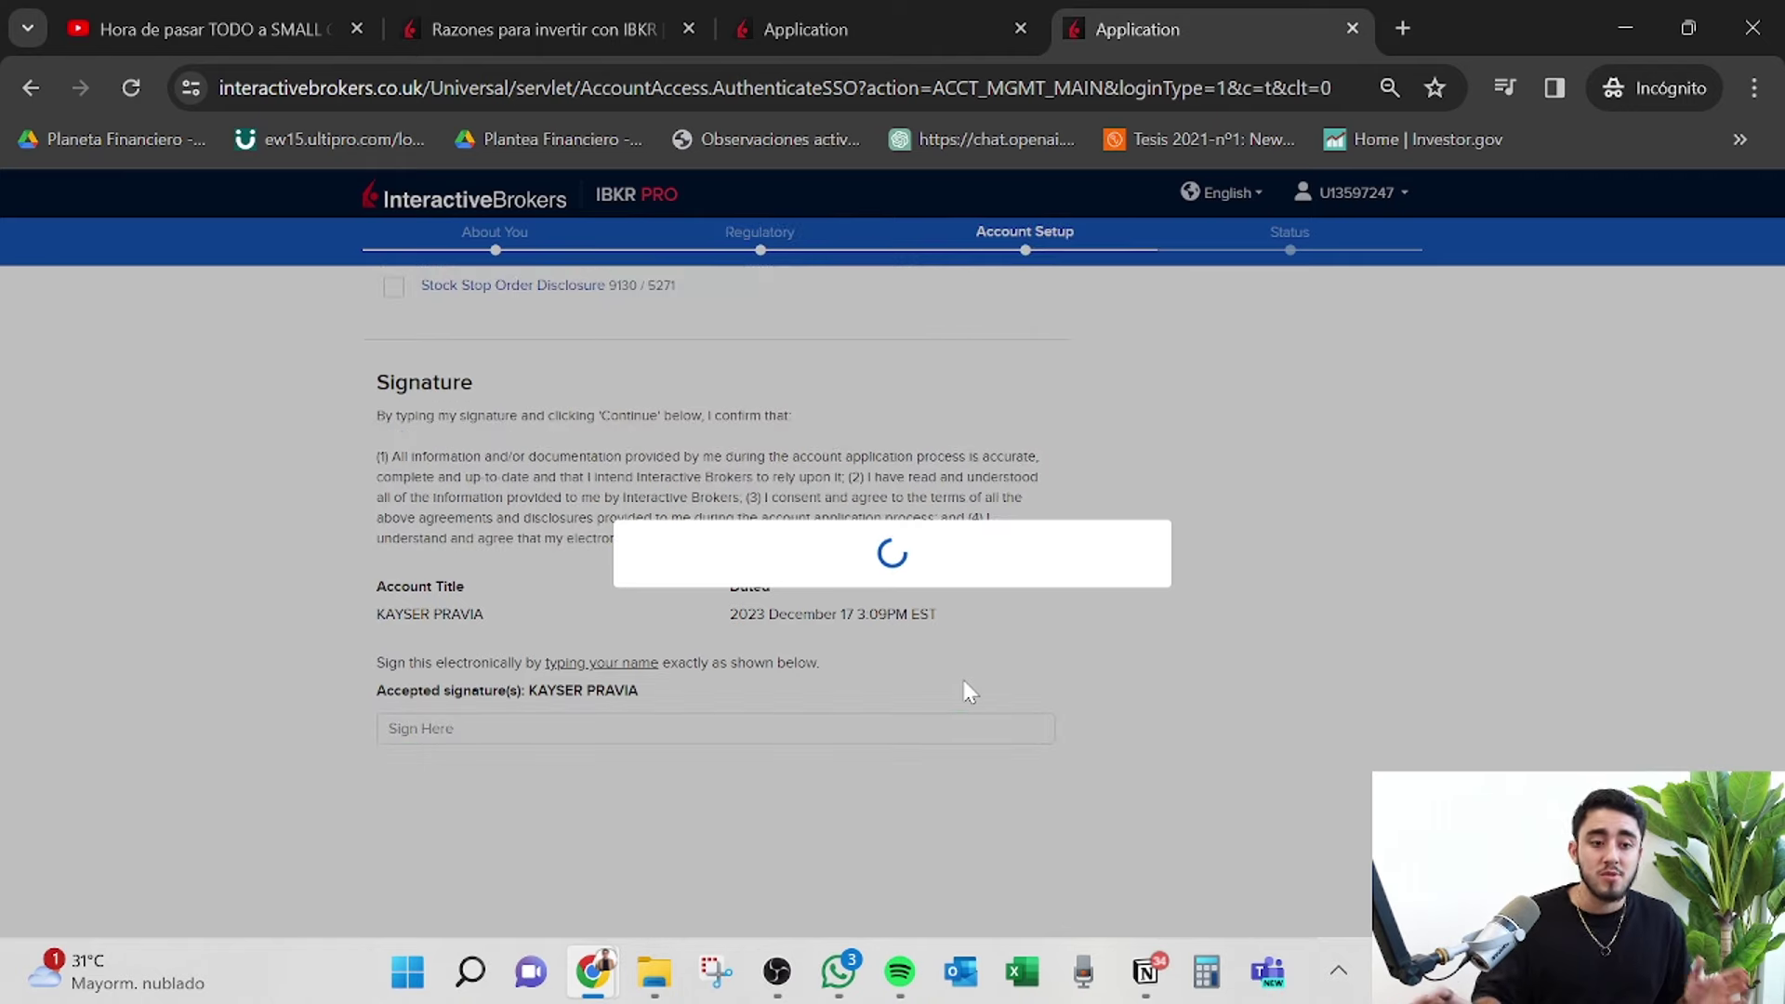
Dismiss the email verification reminder.
scroll(965, 688, down, 15)
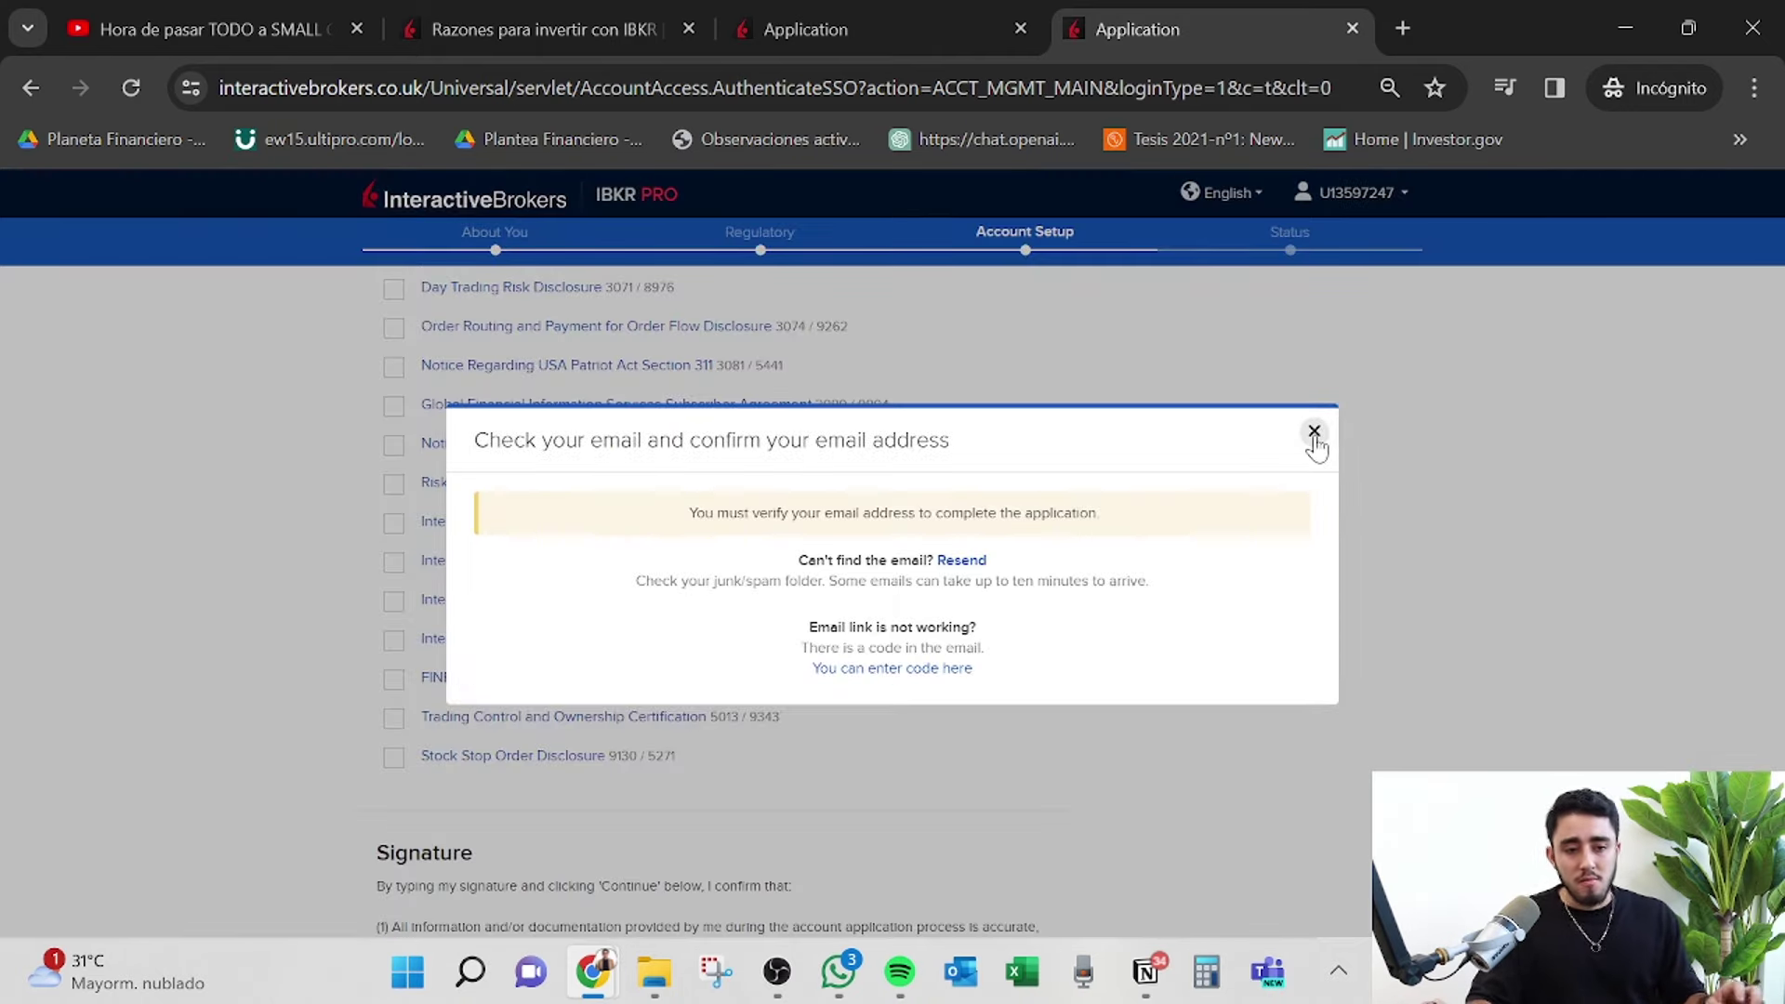
click(1315, 432)
scroll(678, 511, up, 5)
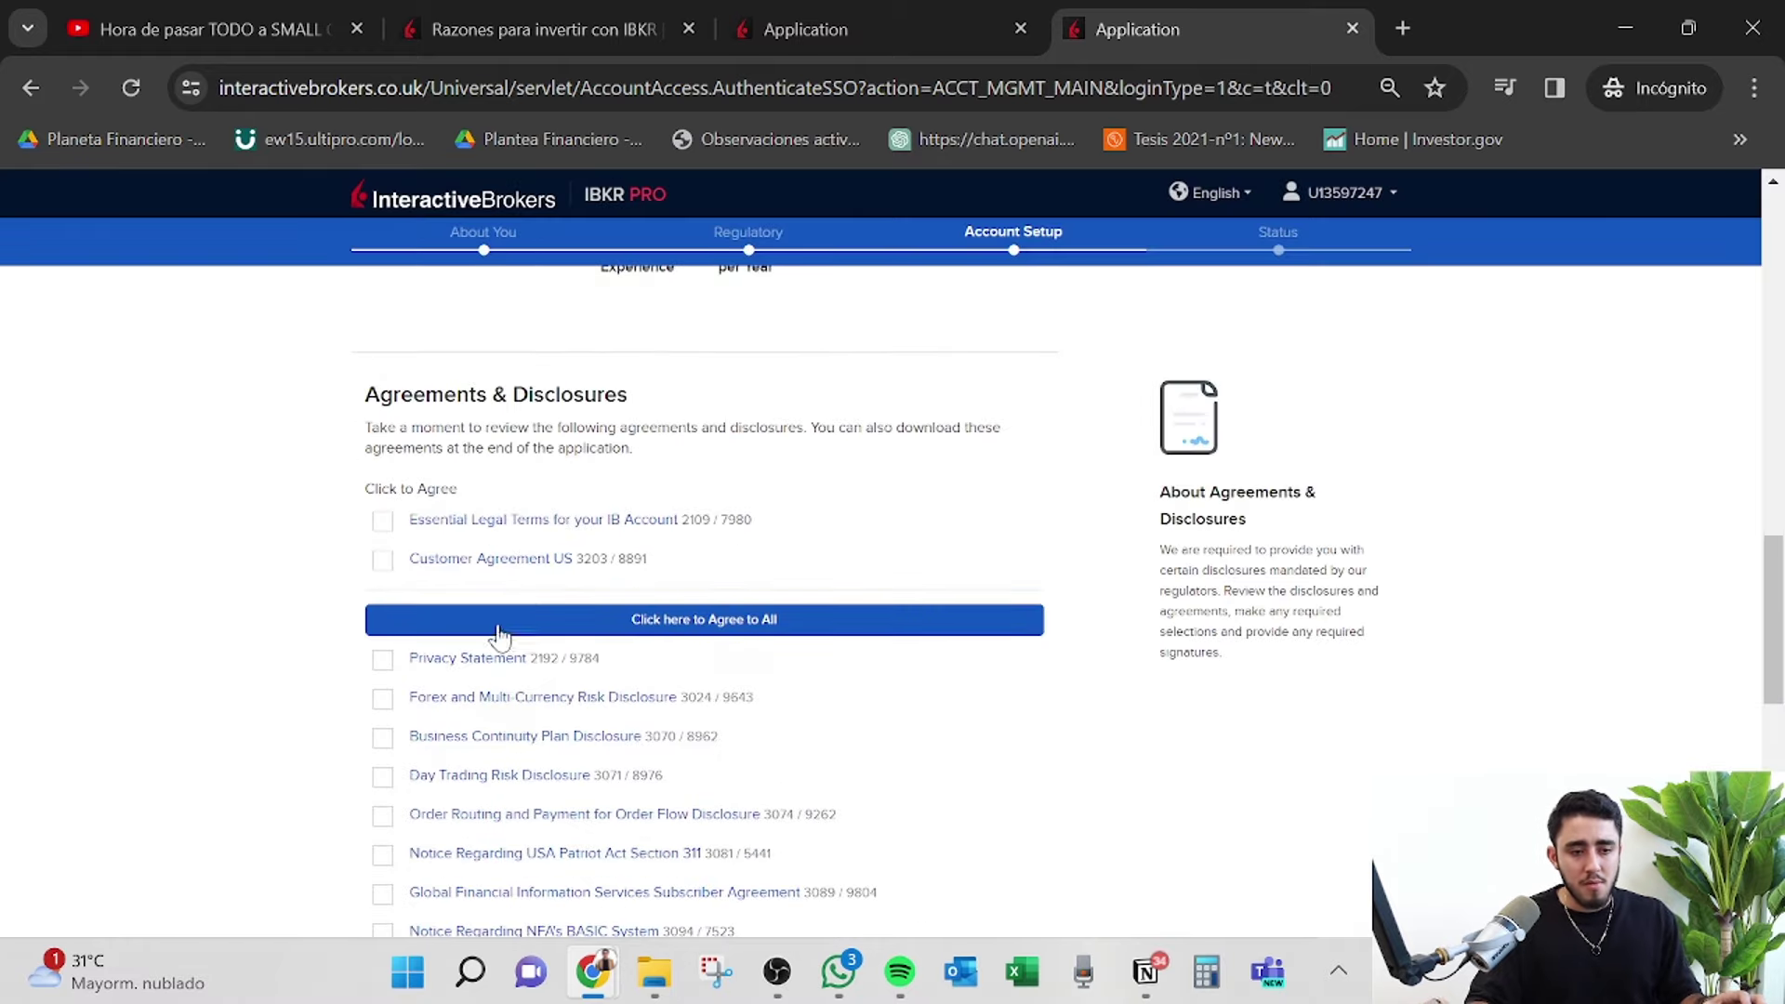
Agree to the Essential Legal Terms, Customer Agreement US and all remaining agreements and disclosures.
click(382, 528)
click(382, 559)
click(744, 619)
scroll(873, 622, down, 10)
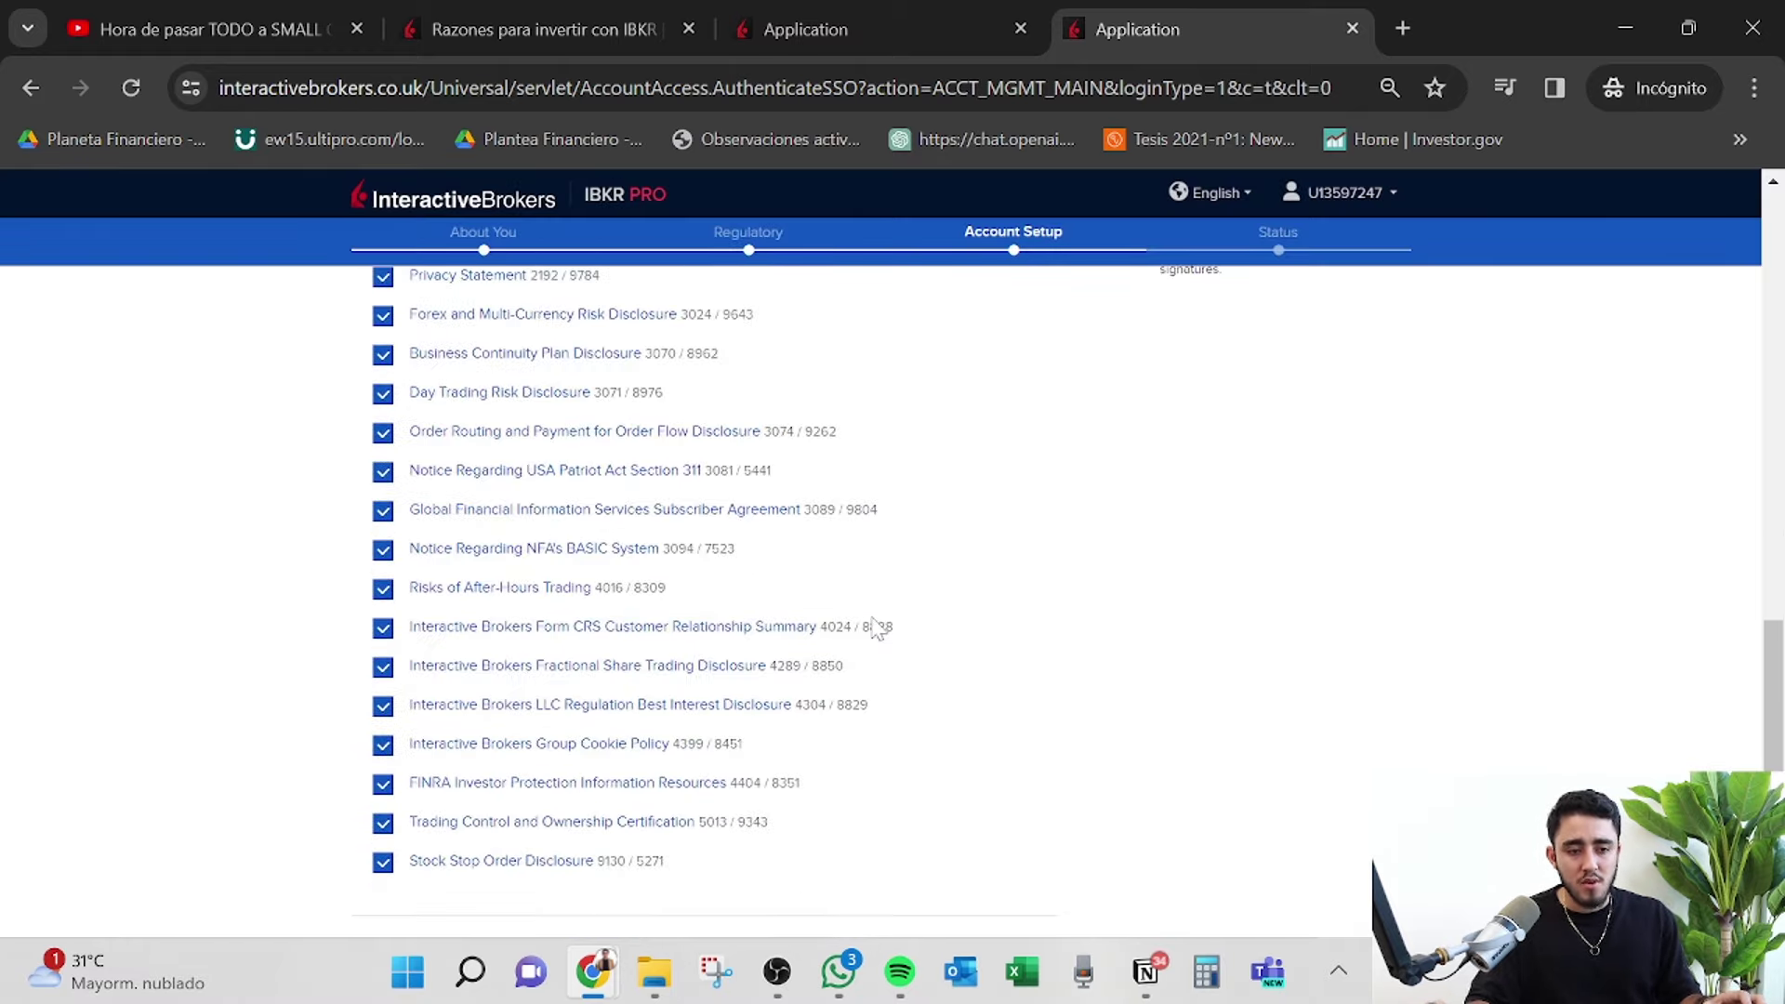
click(902, 728)
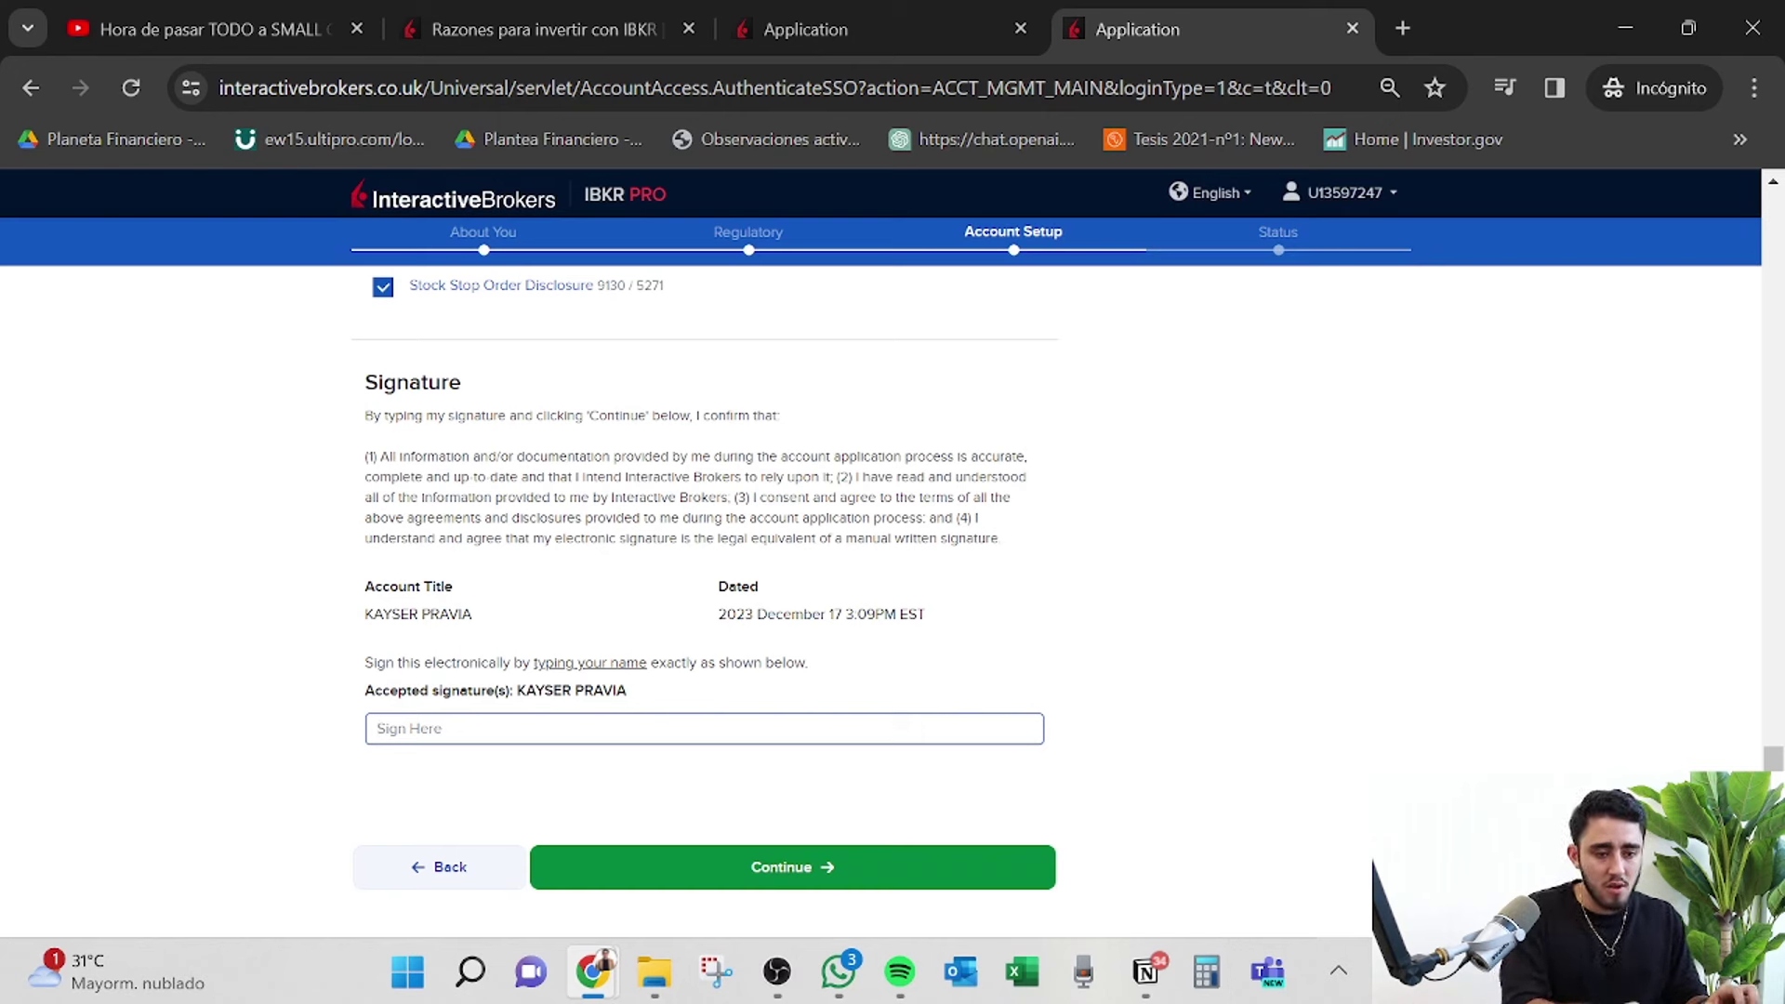
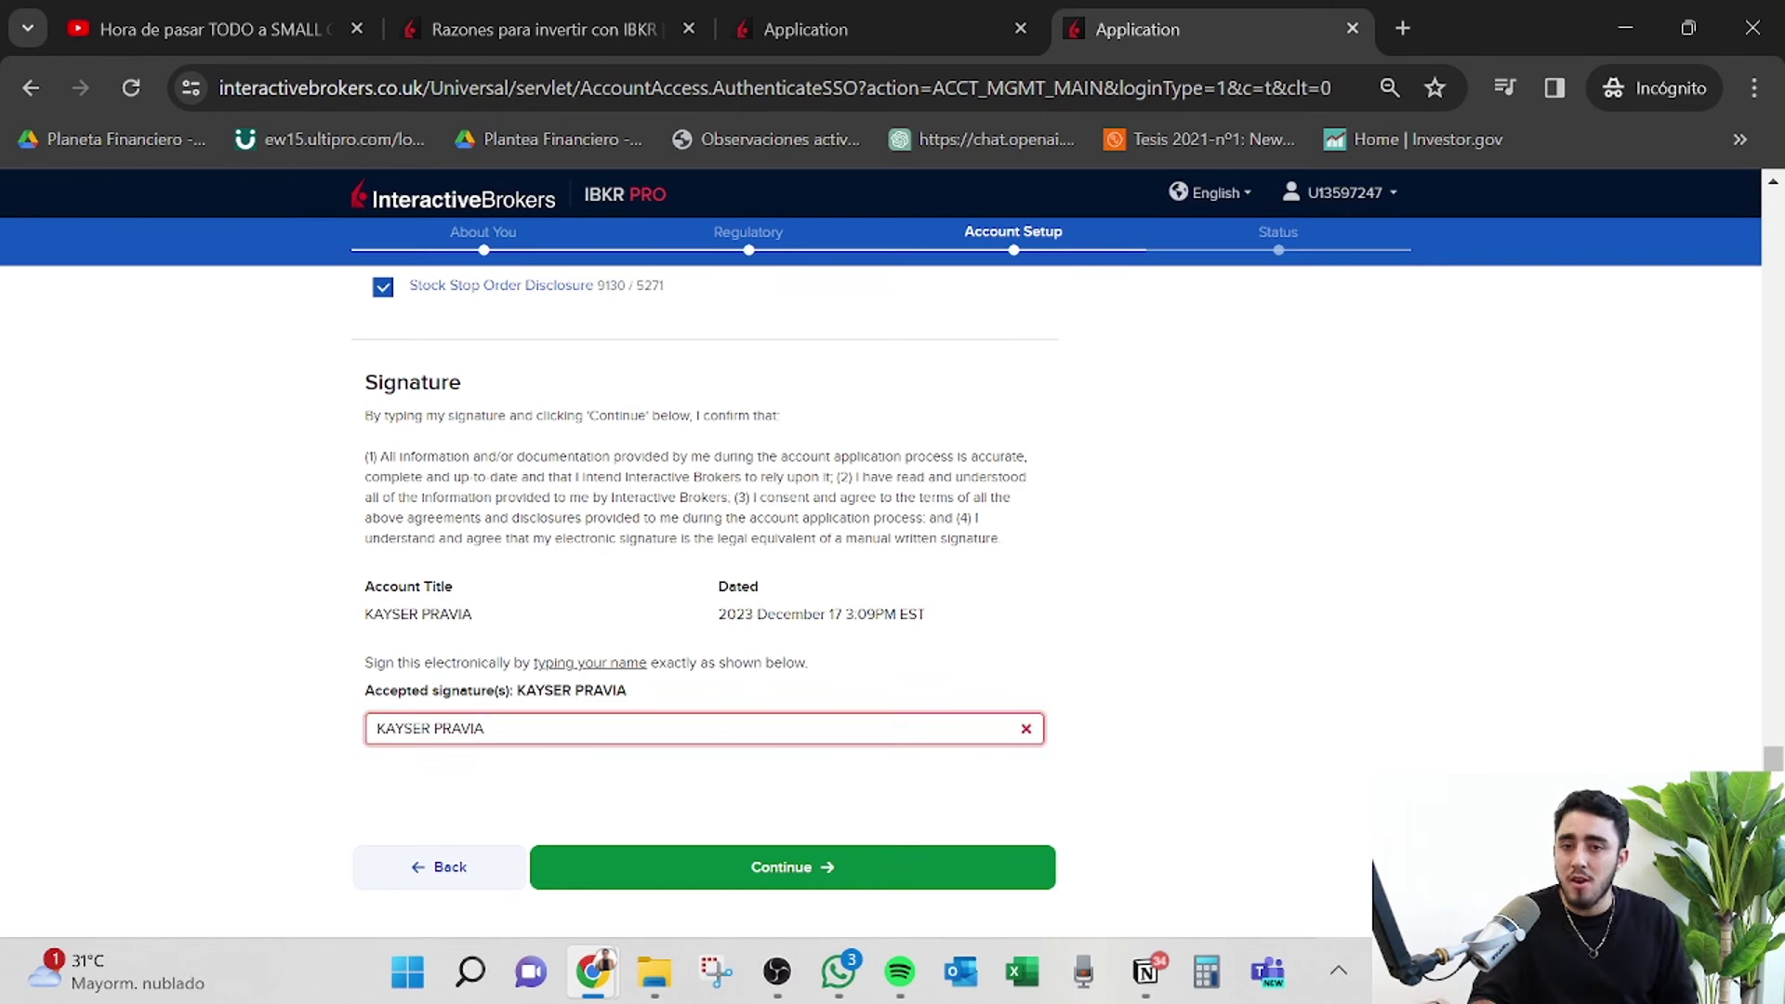
Enter the account holder's name as the agreements signature and submit the application.
click(878, 874)
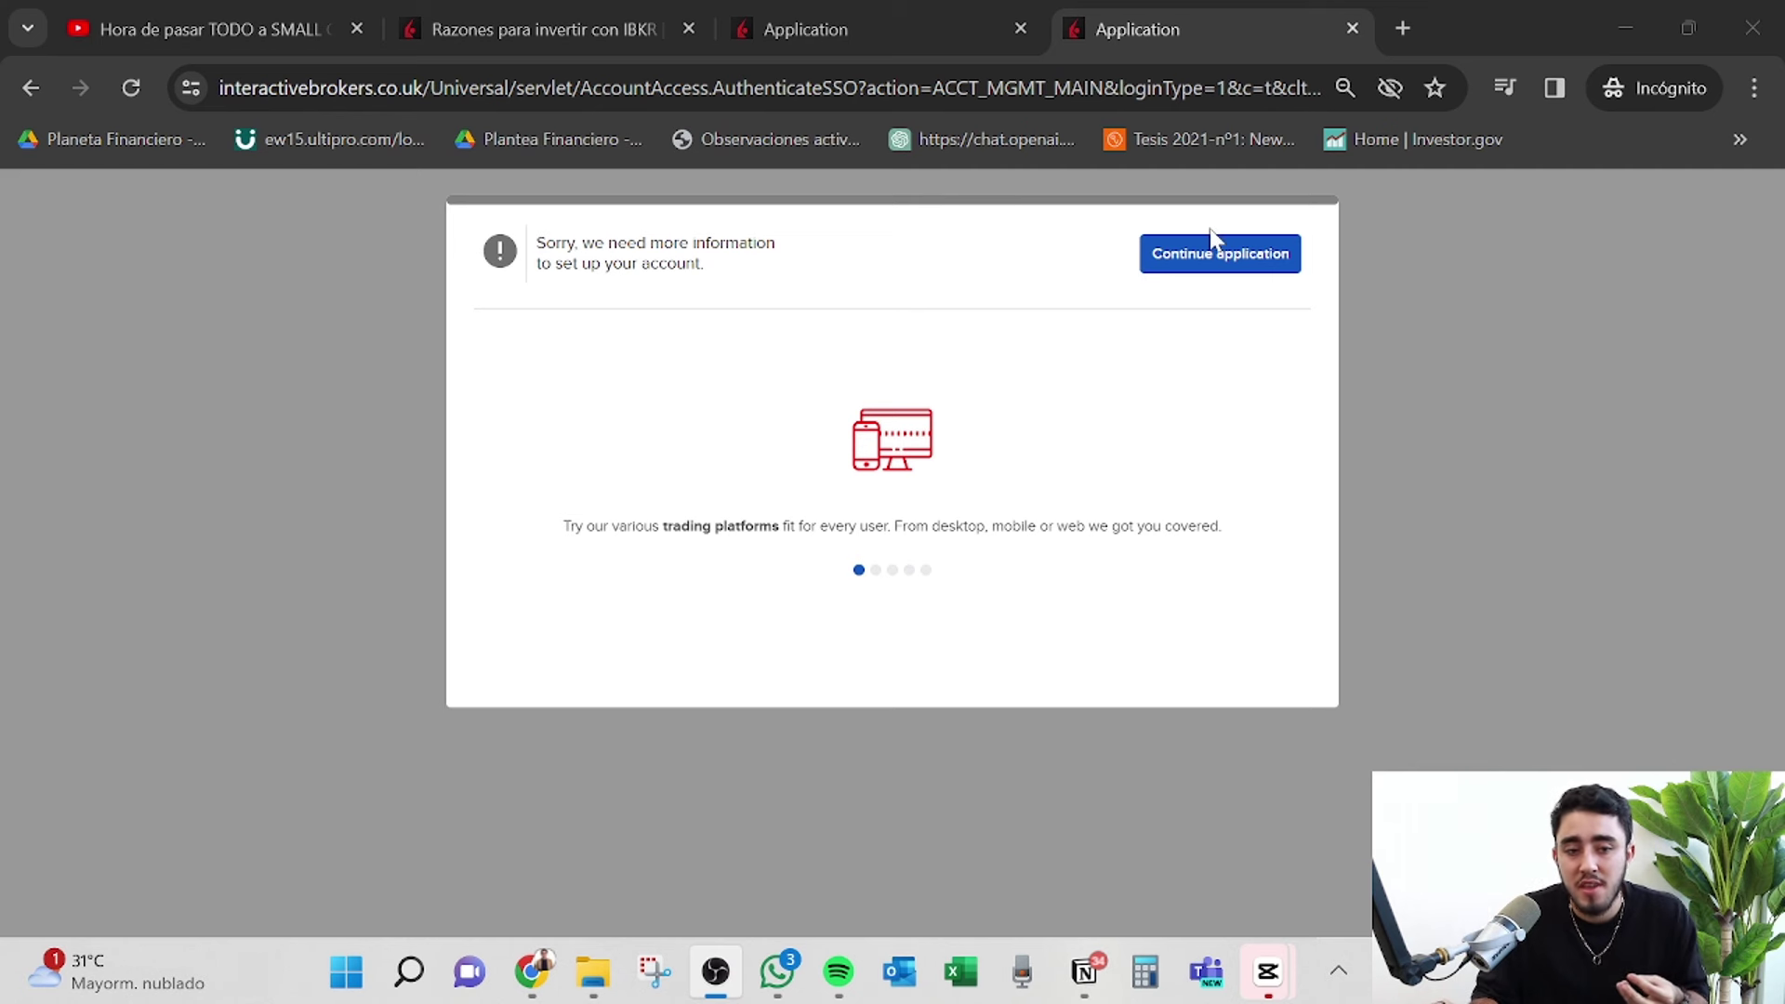
Continue the application to reach the Status page.
click(1220, 259)
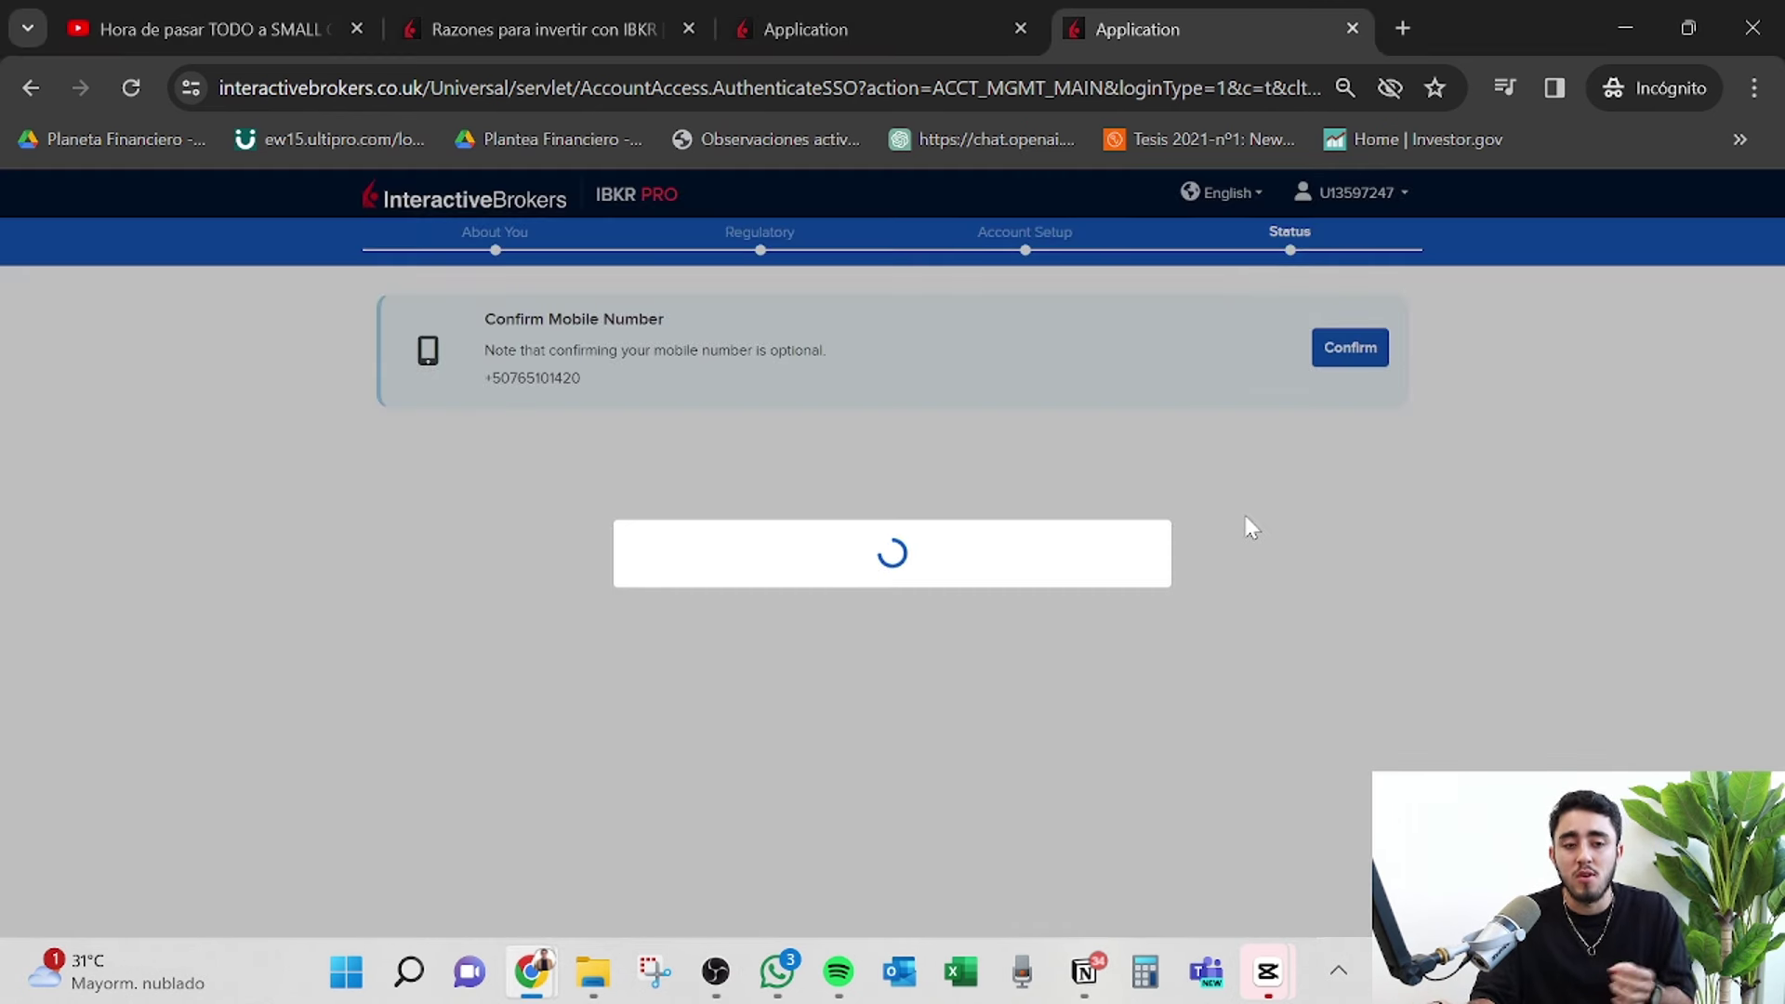